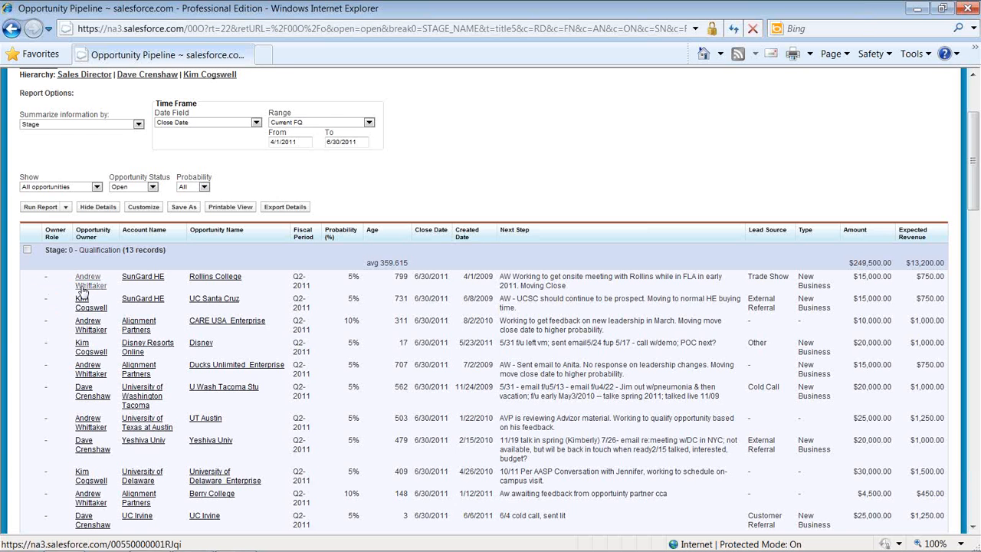
# - Look through the open opportunities by stage in the Opportunity Pipeline report and switch to ADVIZOR Solutions Analyst
pyautogui.scroll(-3, 622, 327)
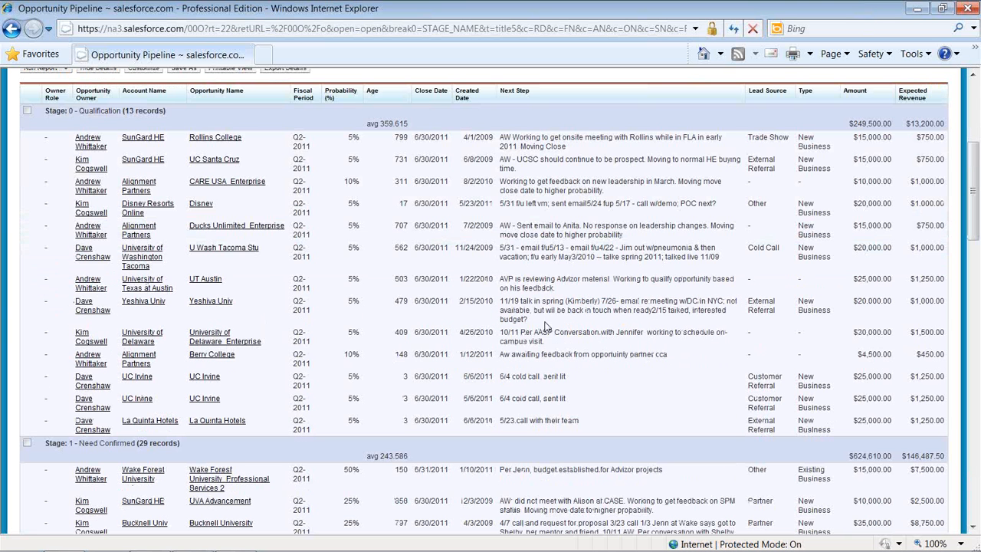
pyautogui.scroll(2, 548, 327)
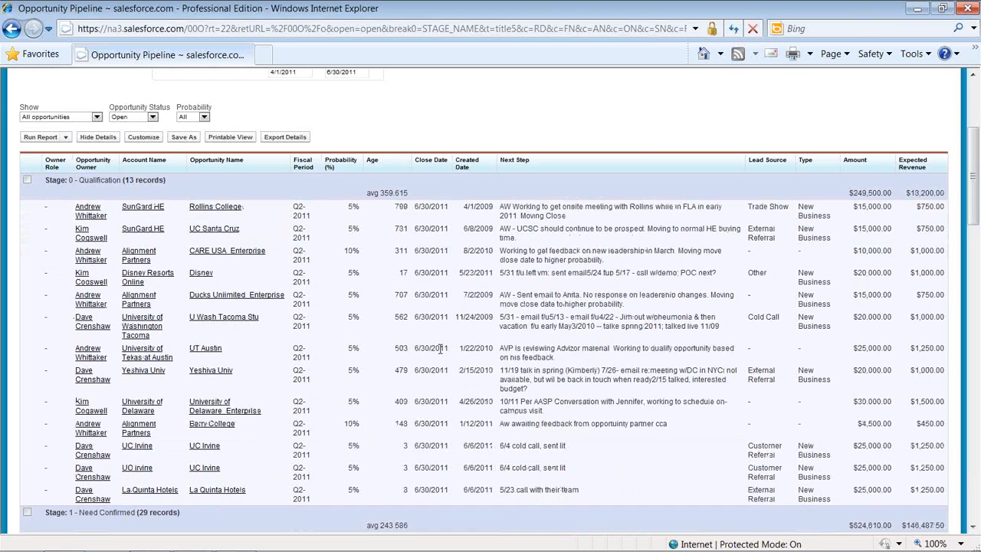
pyautogui.scroll(2, 472, 345)
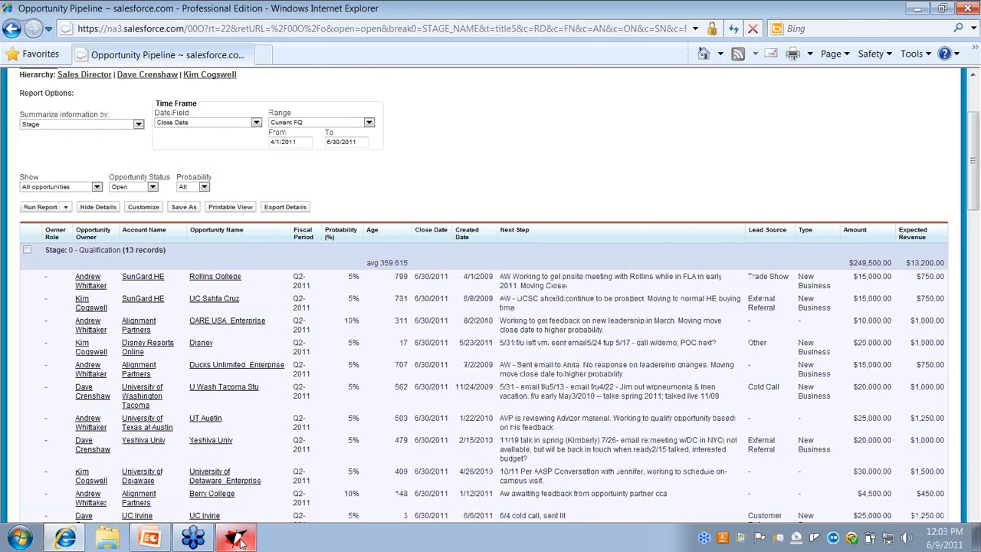
pyautogui.click(235, 544)
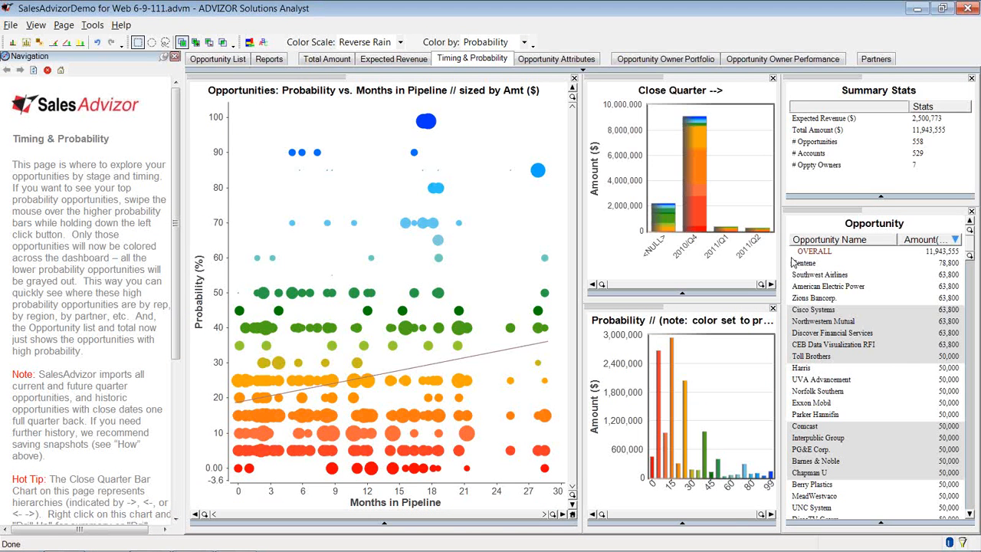
# - Select the largest opportunities, from Centene through UVA Advancement, and show their details on the Opportunity List page
pyautogui.moveTo(792, 255); pyautogui.dragTo(902, 388)
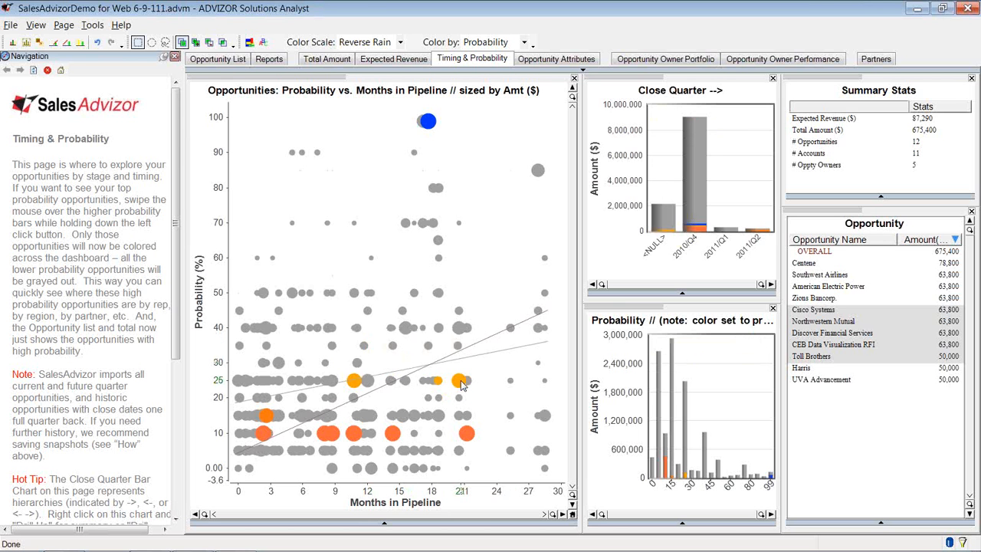
pyautogui.moveTo(460, 385)
pyautogui.moveTo(317, 551)
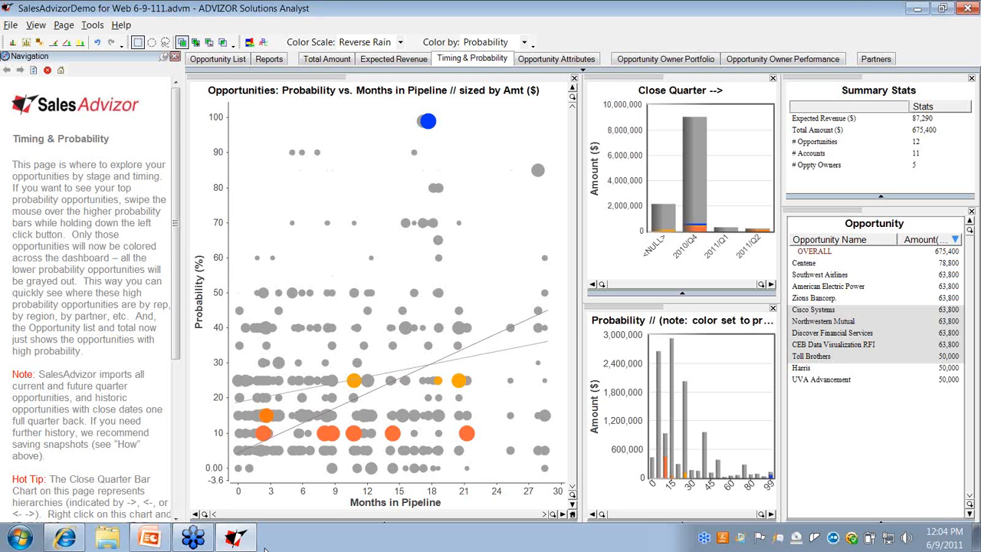
pyautogui.moveTo(193, 537)
pyautogui.moveTo(383, 451)
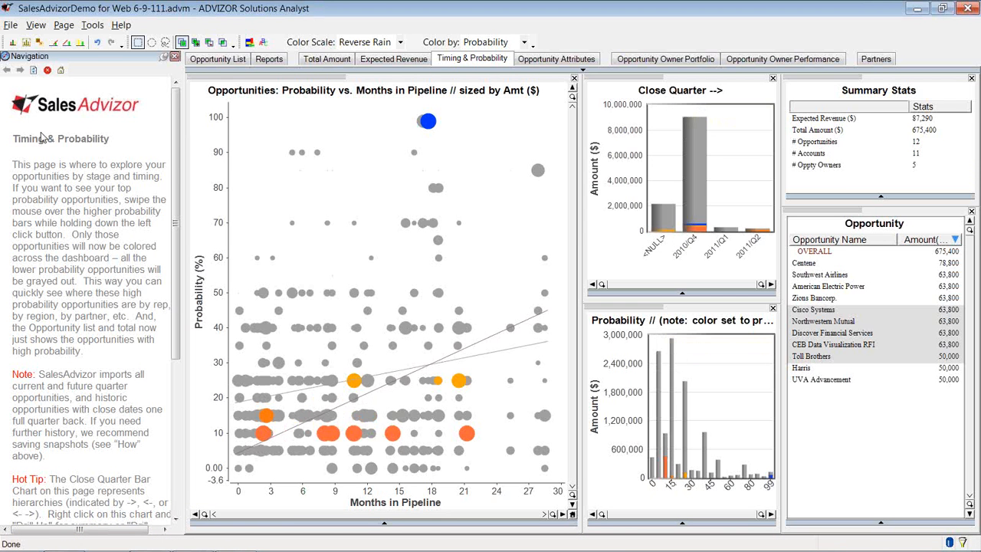
pyautogui.click(214, 59)
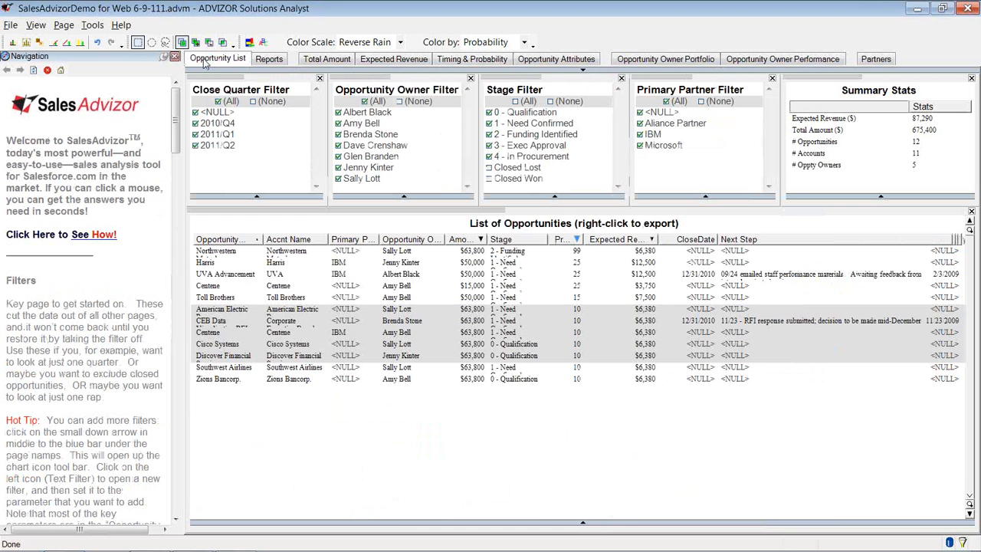
# - Select all opportunities again and close the navigation pane to widen the opportunity list
pyautogui.click(11, 43)
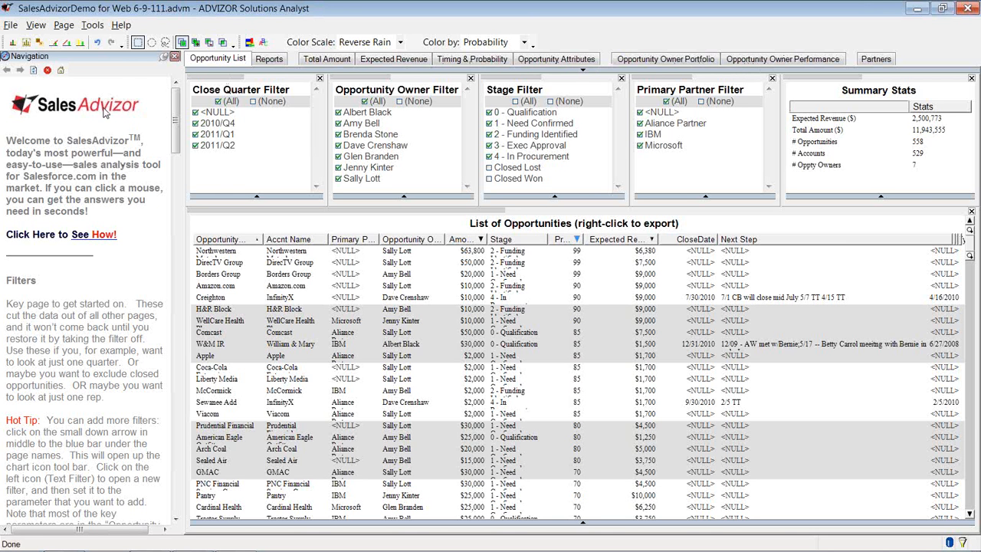
pyautogui.click(175, 59)
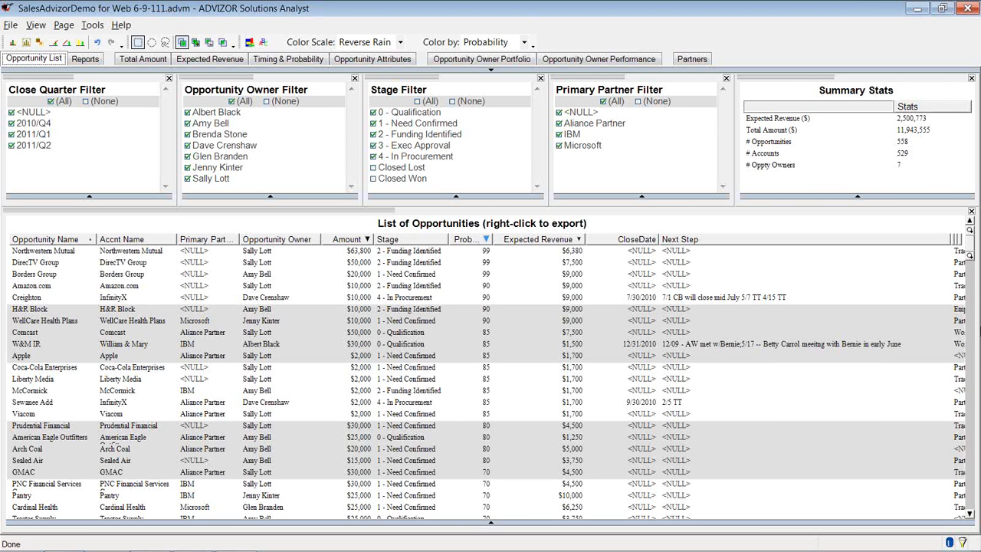
pyautogui.moveTo(968, 240)
pyautogui.mouseDown()
pyautogui.moveTo(967, 387)
pyautogui.moveTo(977, 233)
pyautogui.mouseUp()
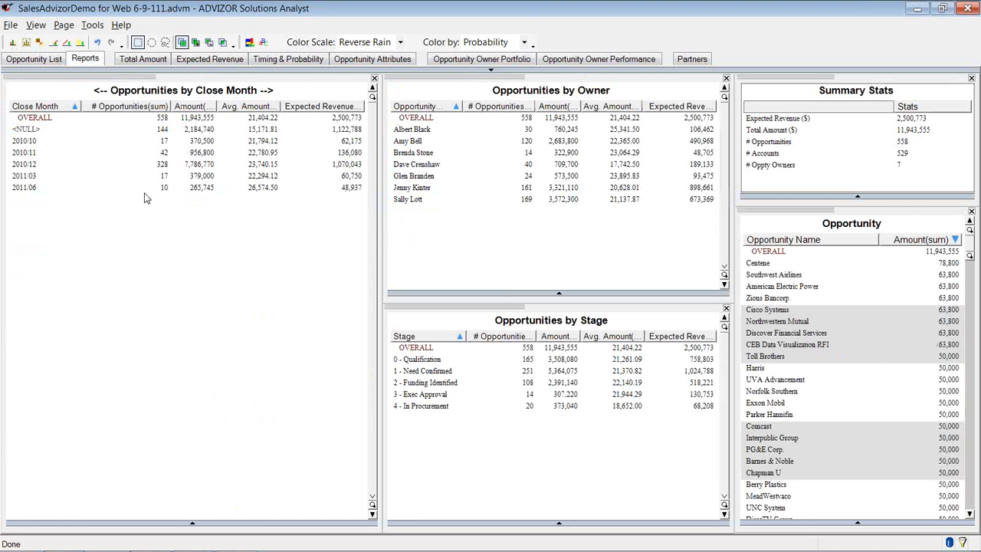
# - On the Reports page, drill the close-month report down to close dates and back up to close quarters
pyautogui.rightClick(127, 209)
pyautogui.click(145, 232)
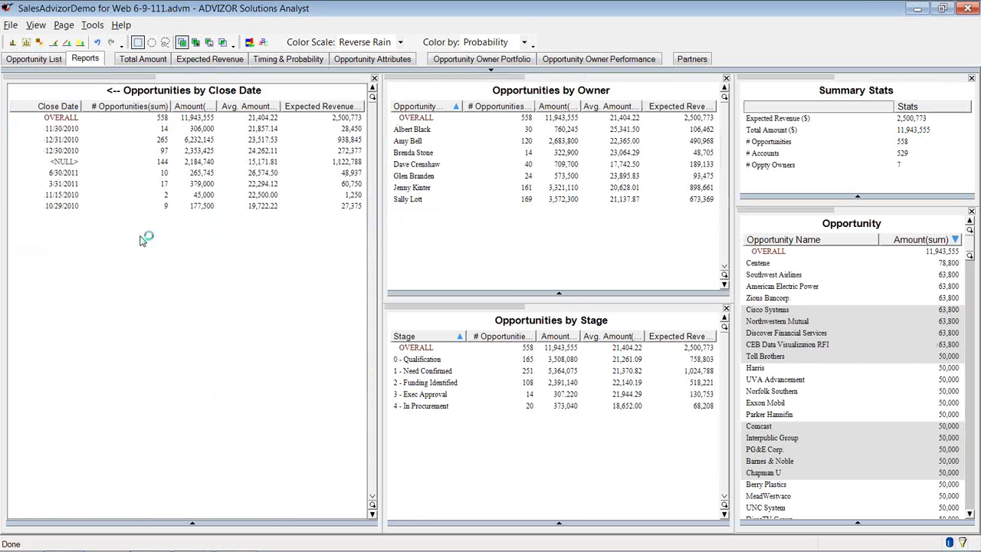
pyautogui.rightClick(144, 238)
pyautogui.click(154, 244)
pyautogui.rightClick(154, 246)
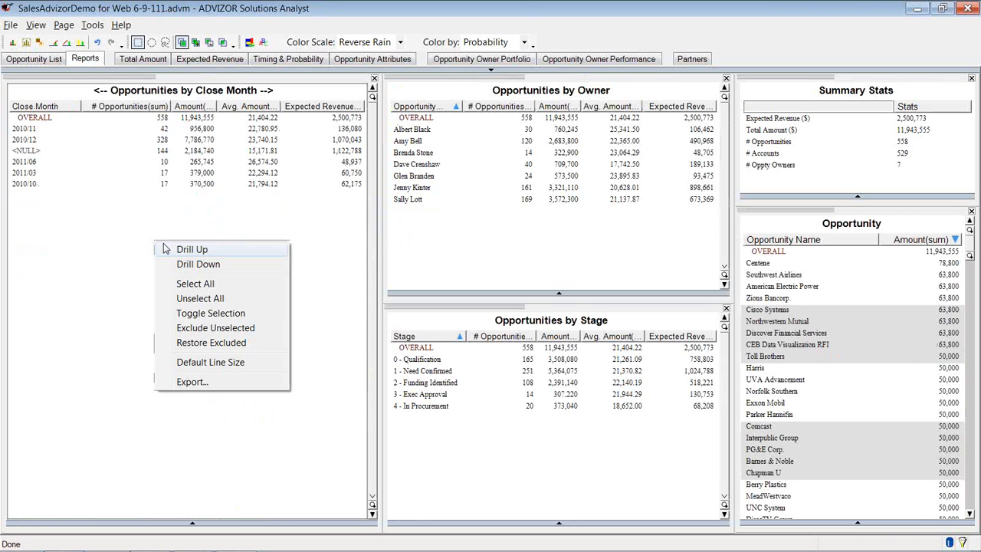
pyautogui.click(167, 252)
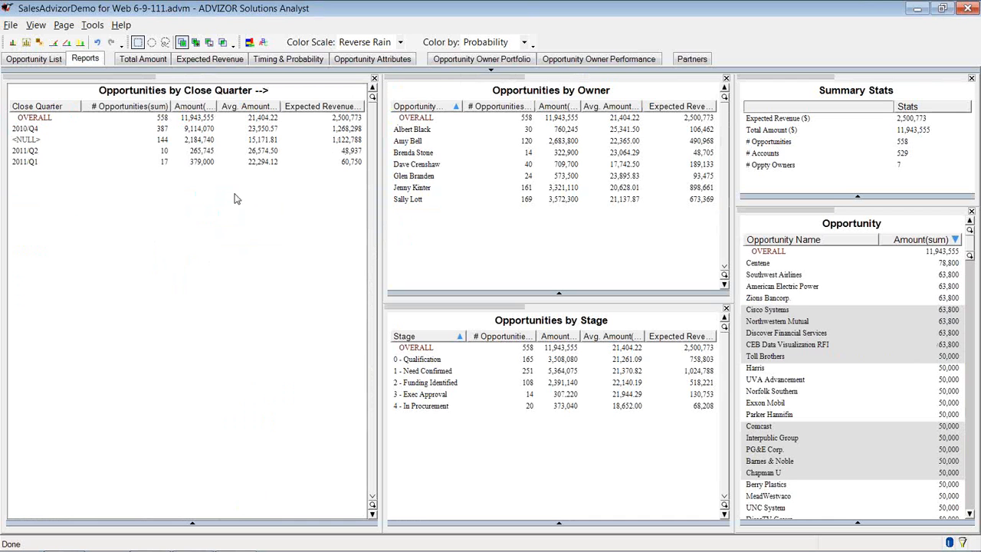
# - Highlight the largest opportunities in the Amount by Opportunity chart on the Total Amount page, and reselect all opportunities
pyautogui.click(142, 59)
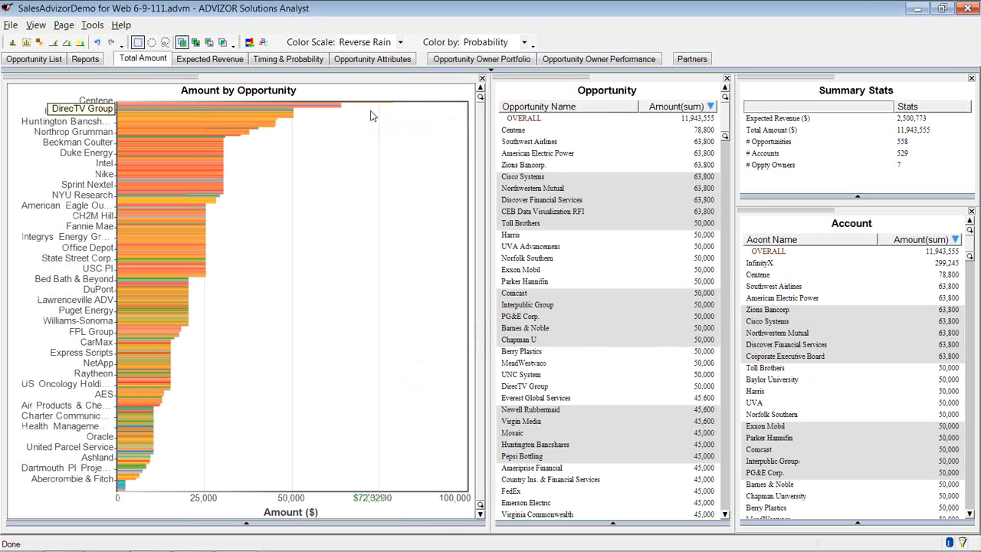
pyautogui.moveTo(373, 115)
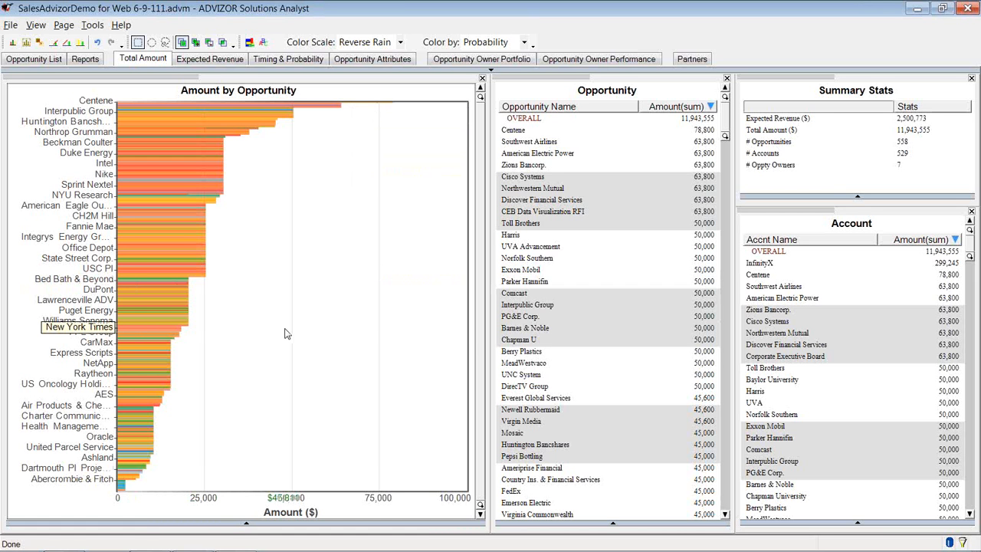
pyautogui.moveTo(285, 333)
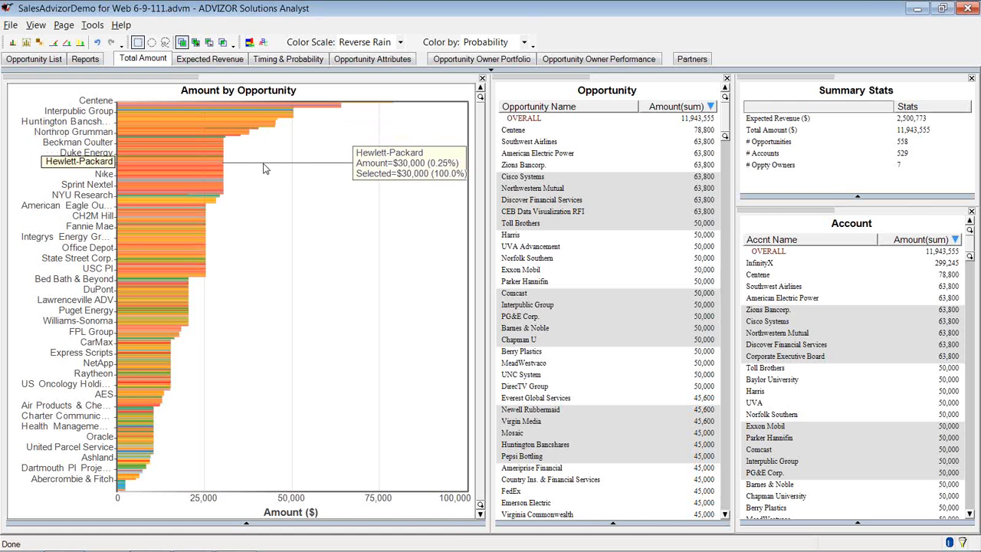
pyautogui.moveTo(274, 158); pyautogui.dragTo(226, 94)
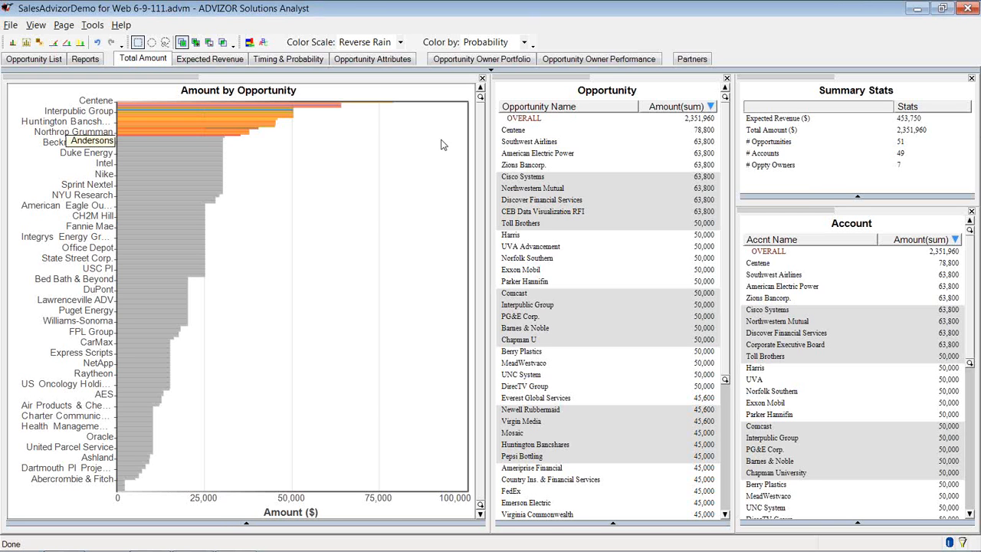
pyautogui.click(13, 44)
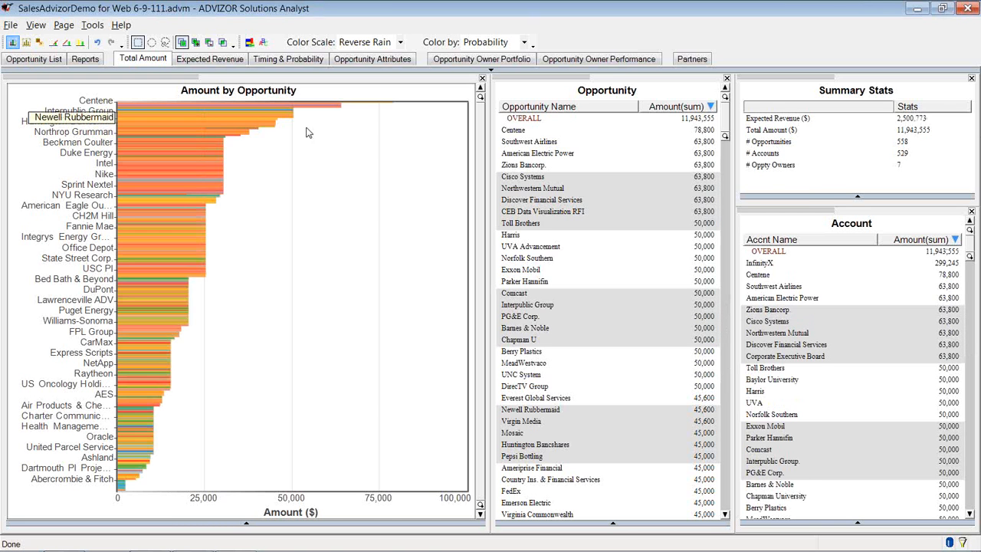
# - Examine the opportunities ranked by expected revenue on the Expected Revenue page
pyautogui.moveTo(370, 157)
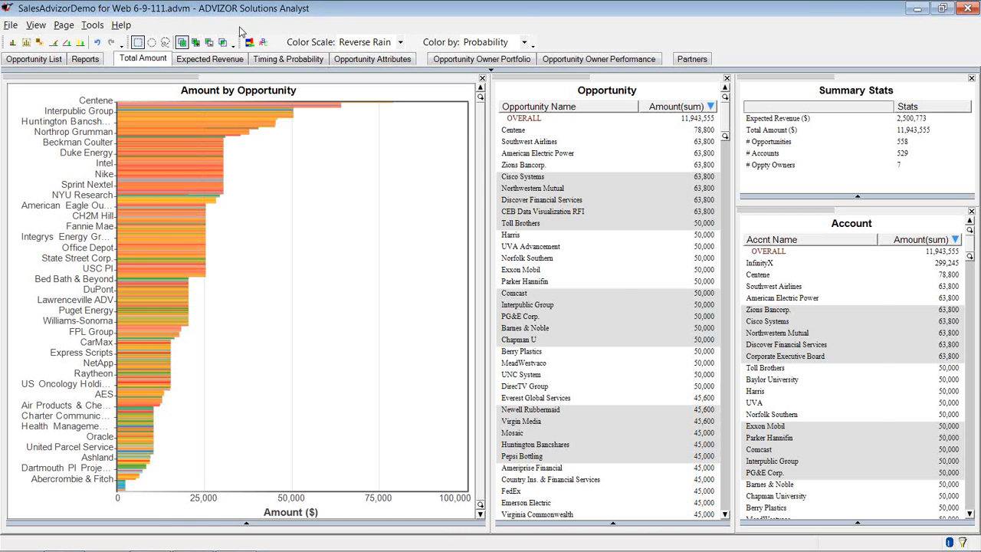
pyautogui.click(204, 63)
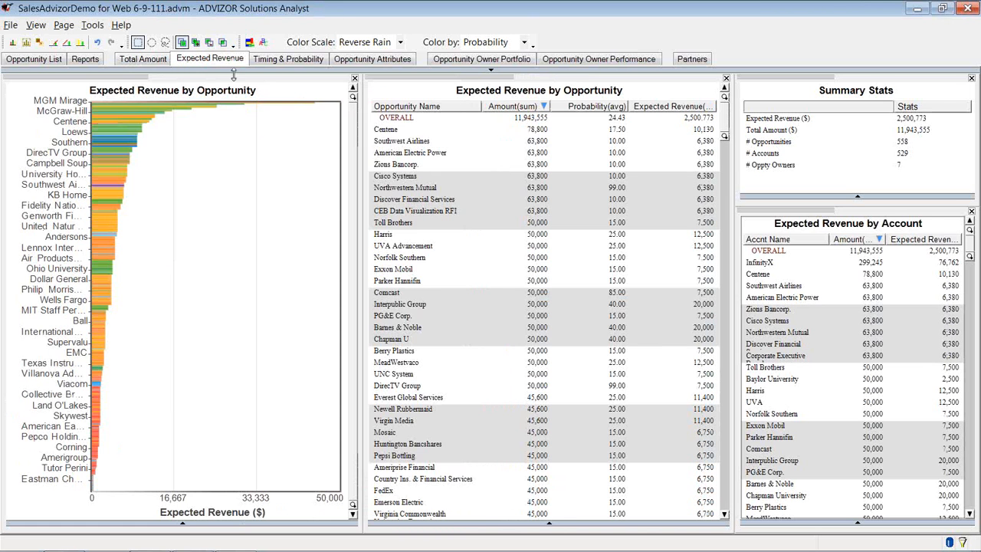
pyautogui.moveTo(215, 109)
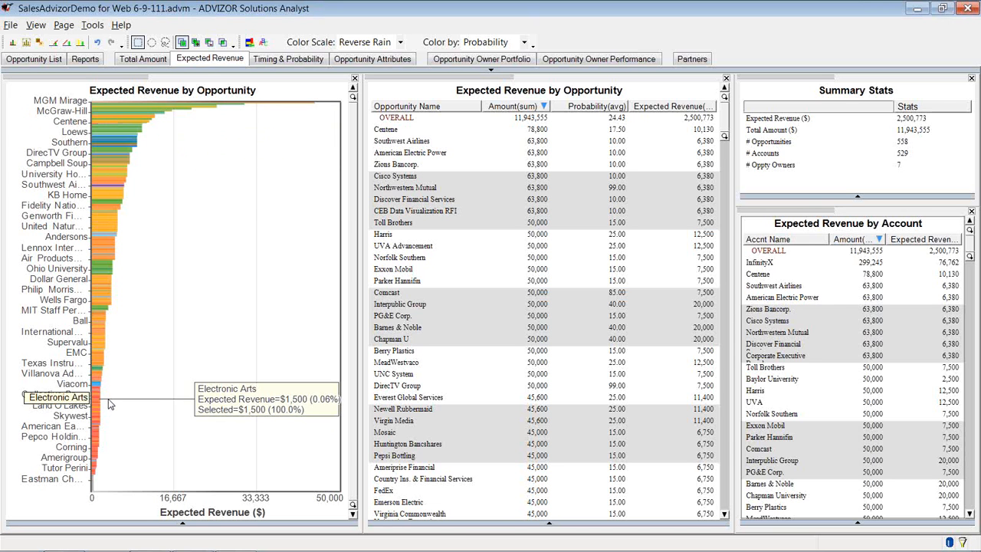
# - On the Timing & Probability page, select the opportunities with a probability of at least 55% and exclude the unselected ones
pyautogui.click(291, 62)
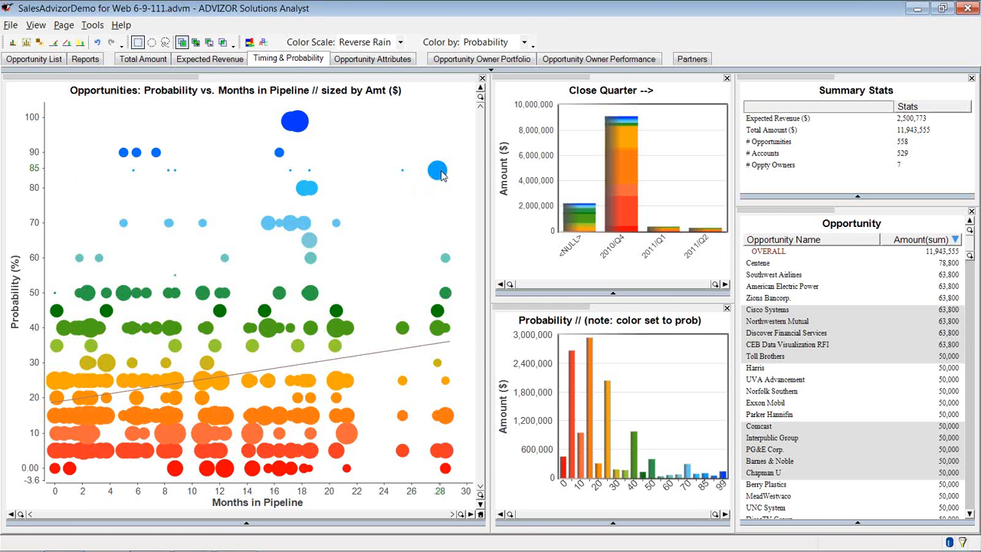
pyautogui.moveTo(442, 180)
pyautogui.moveTo(46, 102); pyautogui.dragTo(468, 281)
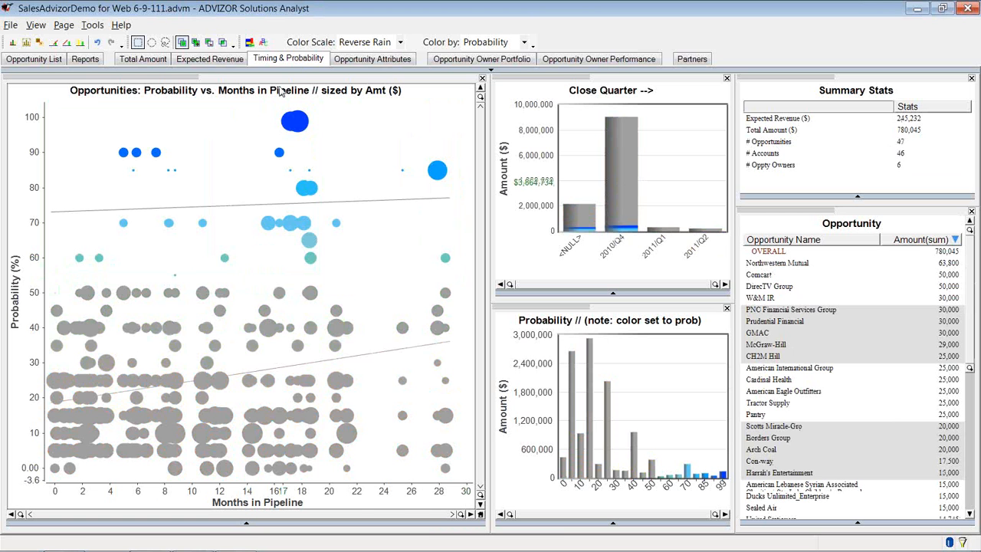
pyautogui.click(68, 44)
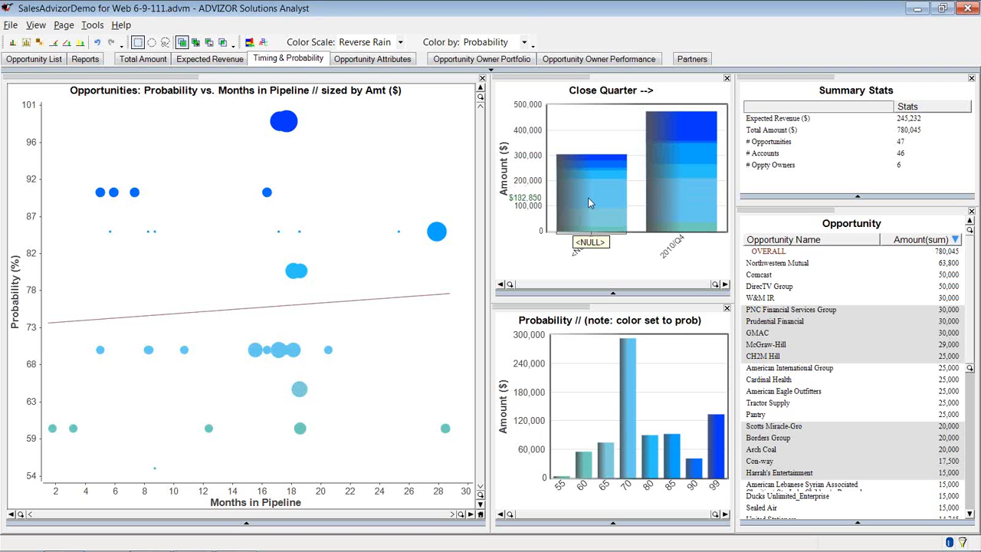
# - Keep only the opportunities closing in 2010/Q4 and drill the Close Quarter chart down to months
pyautogui.moveTo(589, 202)
pyautogui.moveTo(685, 194)
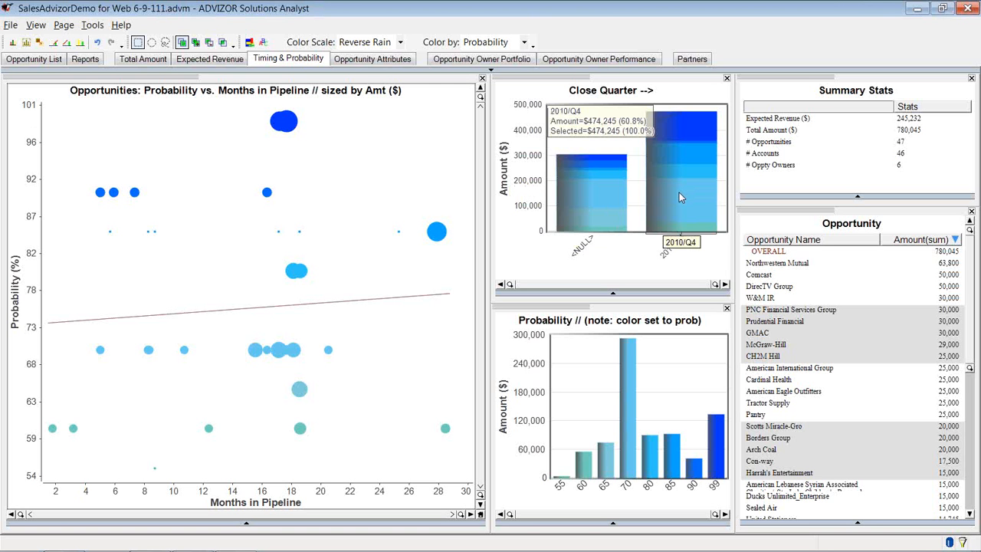
pyautogui.click(682, 193)
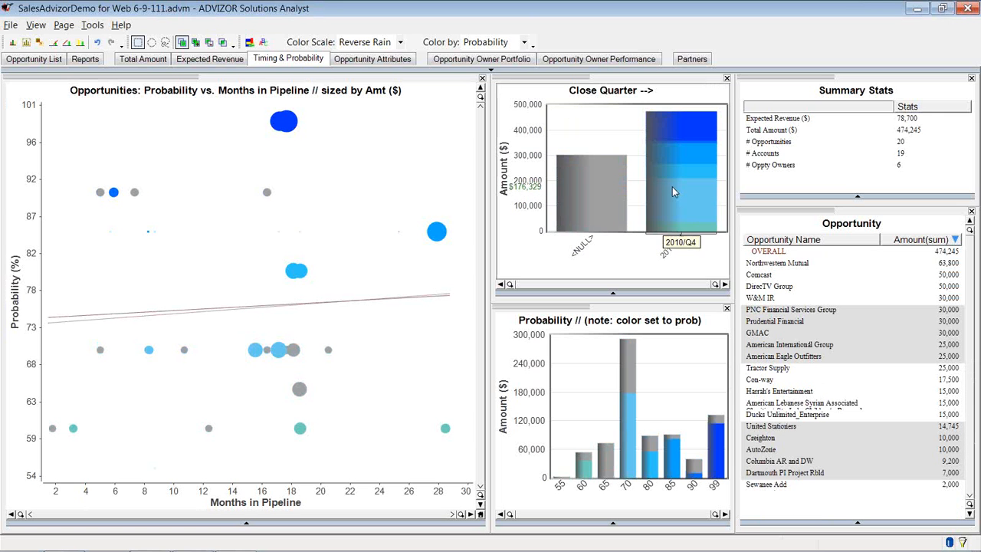
pyautogui.click(67, 43)
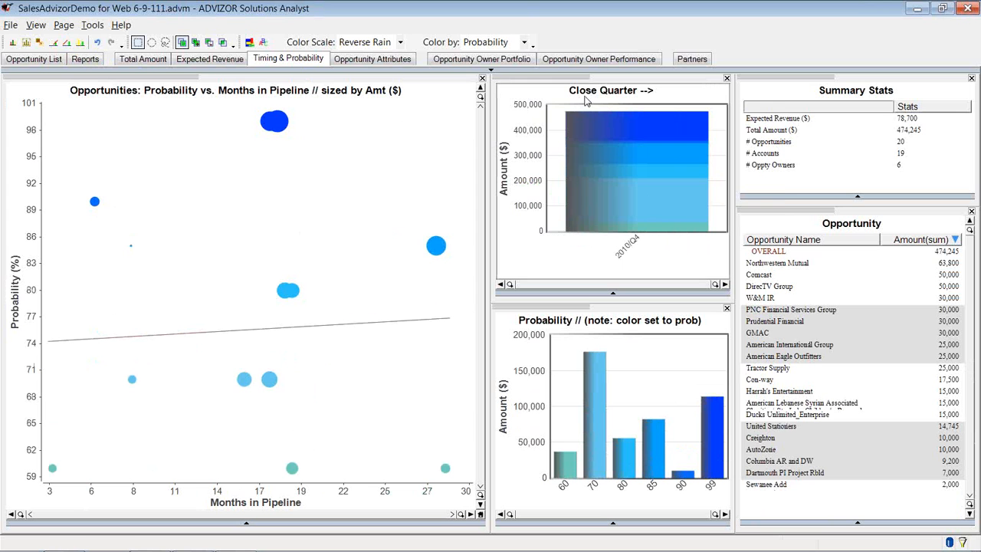
pyautogui.rightClick(653, 103)
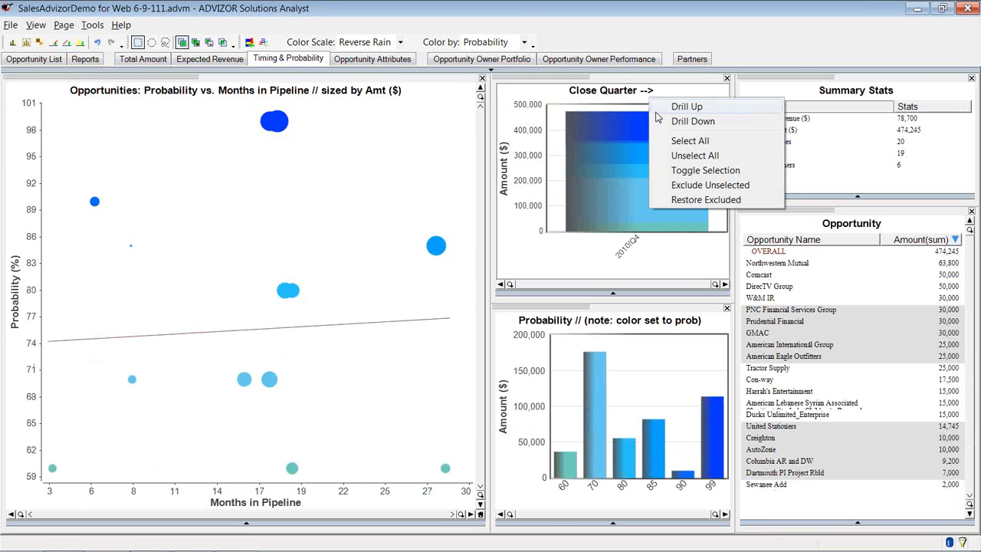
pyautogui.click(666, 123)
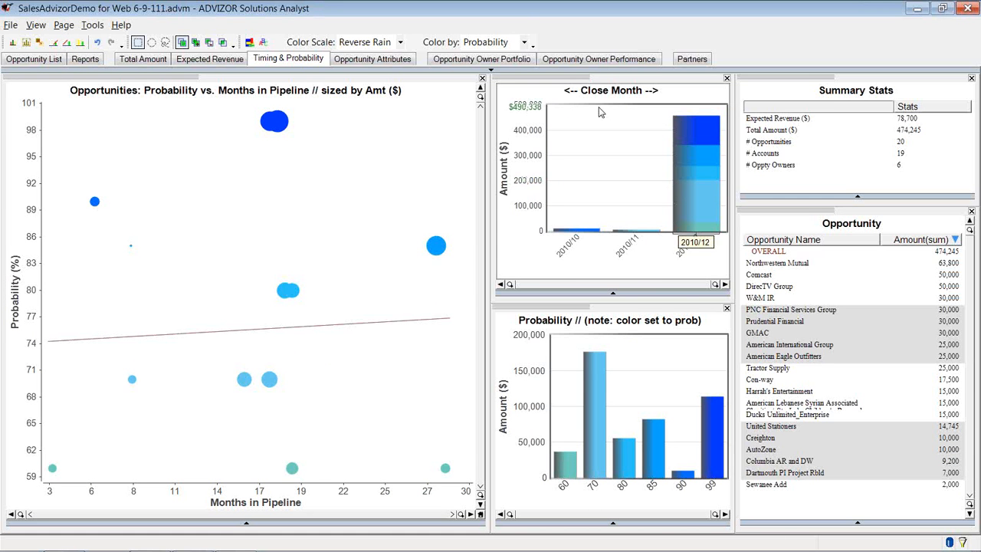
# - On the Opportunity Attributes page, select the opportunities located in MA and exclude all the others
pyautogui.click(373, 61)
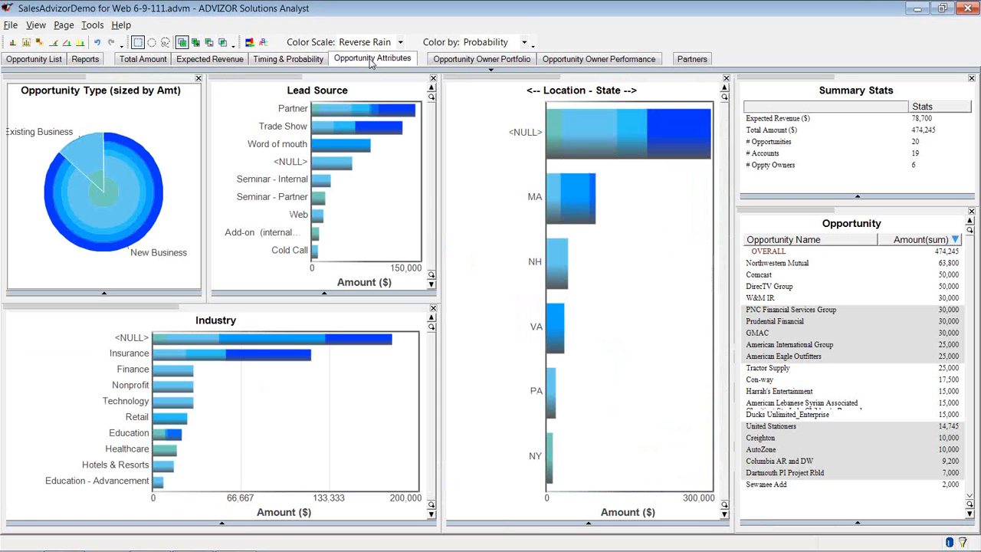
pyautogui.moveTo(558, 139)
pyautogui.click(571, 194)
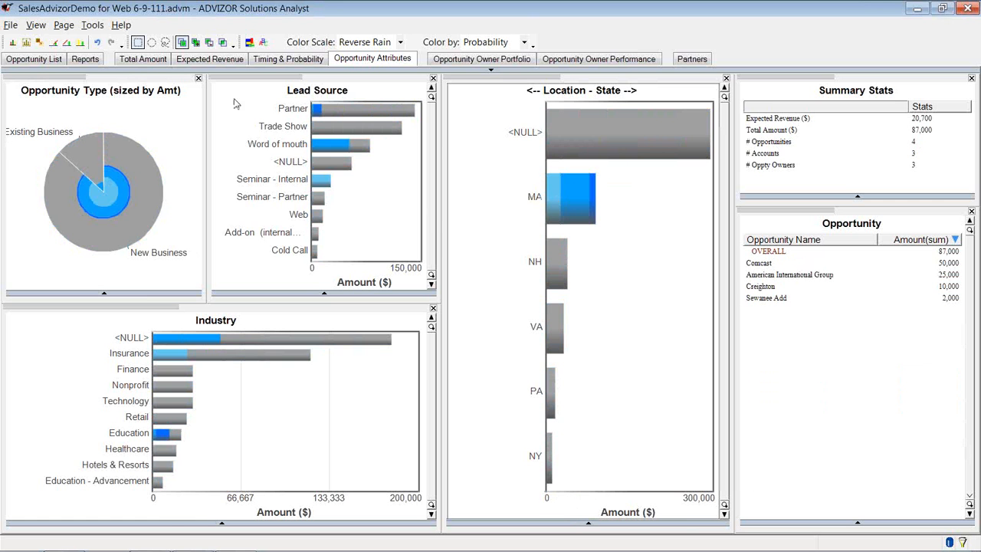
pyautogui.click(66, 44)
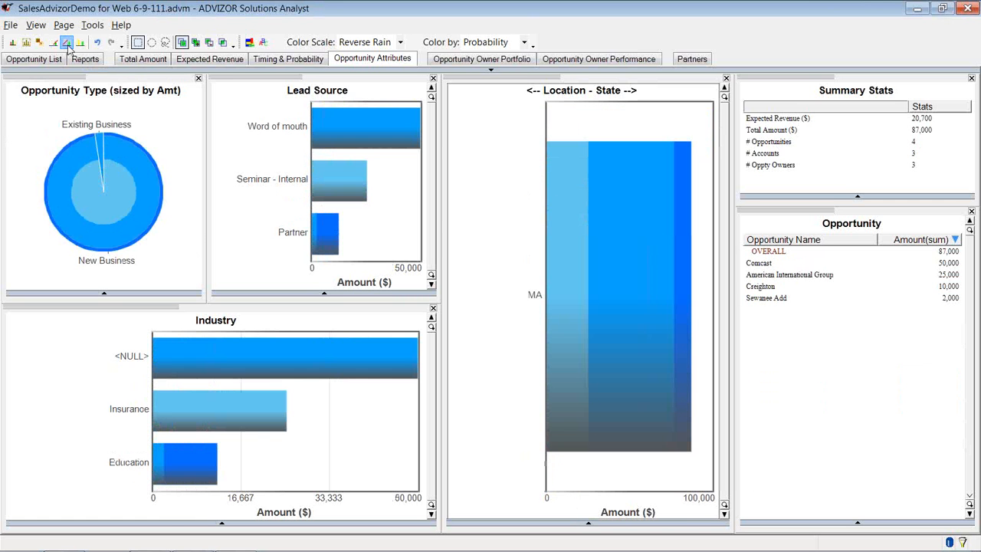
# - Drill the state location chart down to cities and show the remaining opportunities on the Opportunity List page
pyautogui.rightClick(514, 176)
pyautogui.click(536, 199)
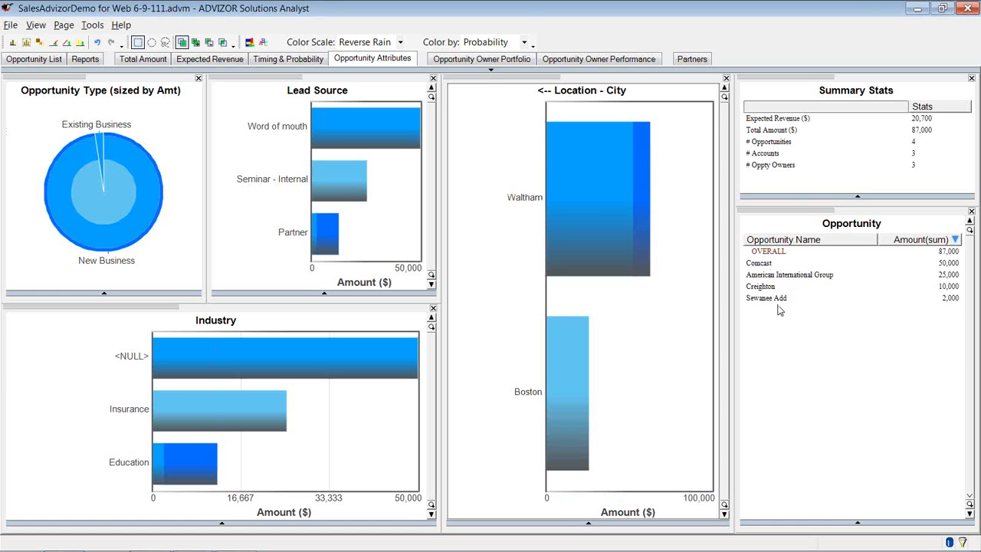
pyautogui.click(47, 61)
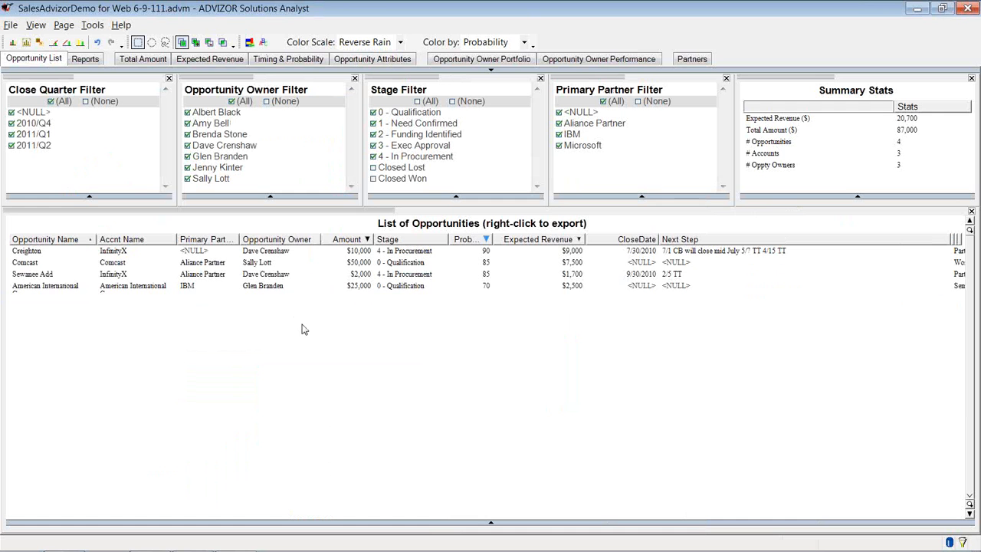
# - Export the list of opportunities to the Desktop as a CSV file named sdsdsd
pyautogui.rightClick(345, 309)
pyautogui.click(382, 415)
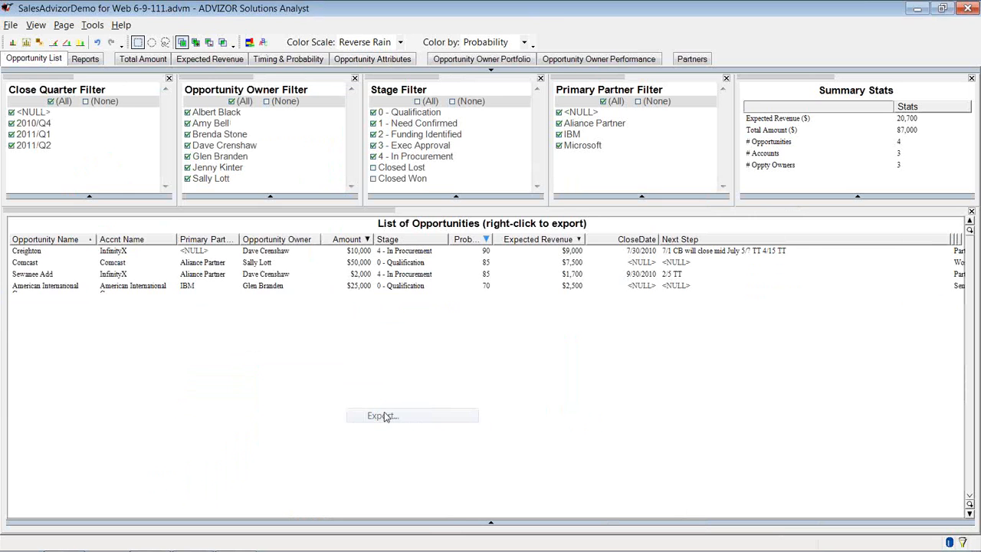
pyautogui.moveTo(128, 186); pyautogui.dragTo(132, 98)
pyautogui.click(57, 119)
pyautogui.click(149, 305)
pyautogui.write('sdsdsd')
pyautogui.click(437, 362)
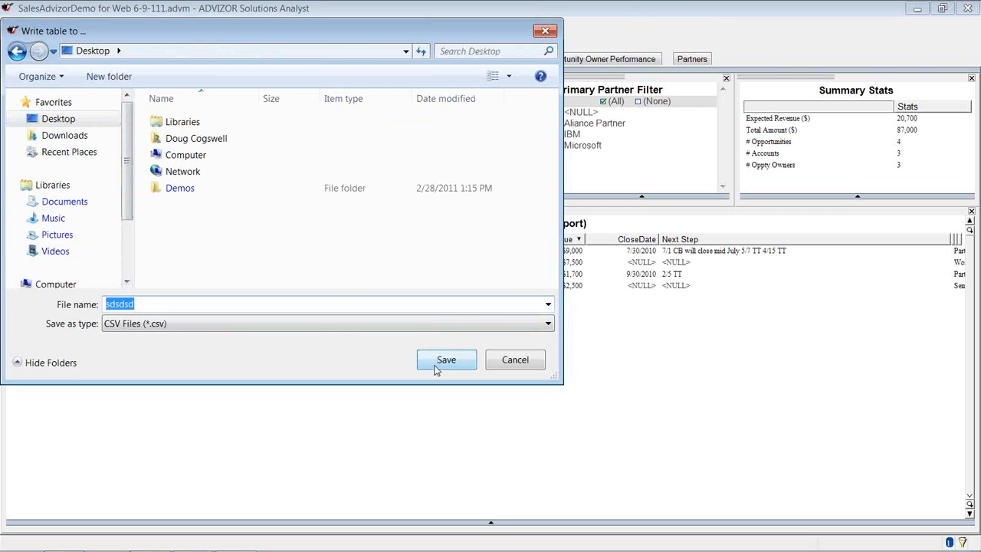
# - Open the exported sdsdsd.csv in Excel, maximize the window and make the header row bold
pyautogui.click(472, 280)
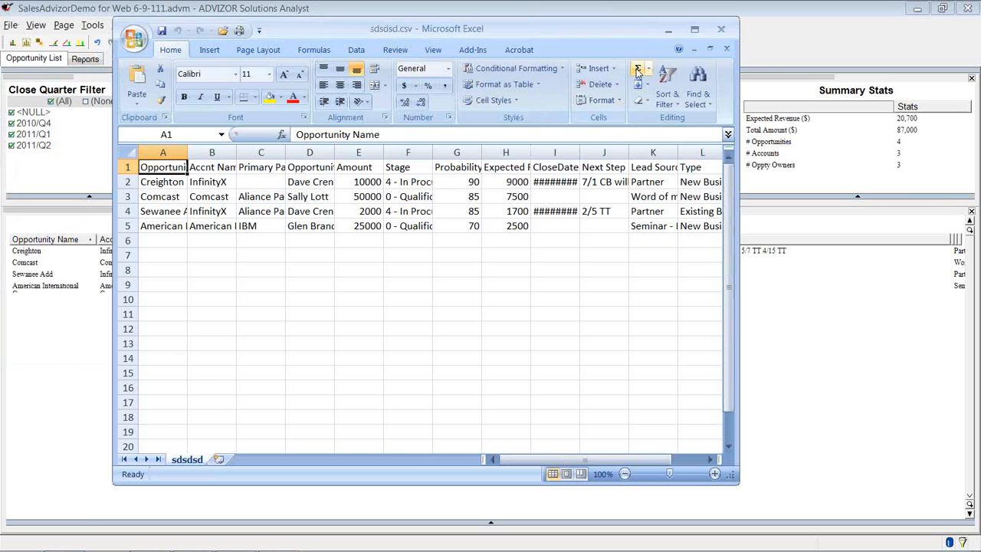
pyautogui.click(687, 32)
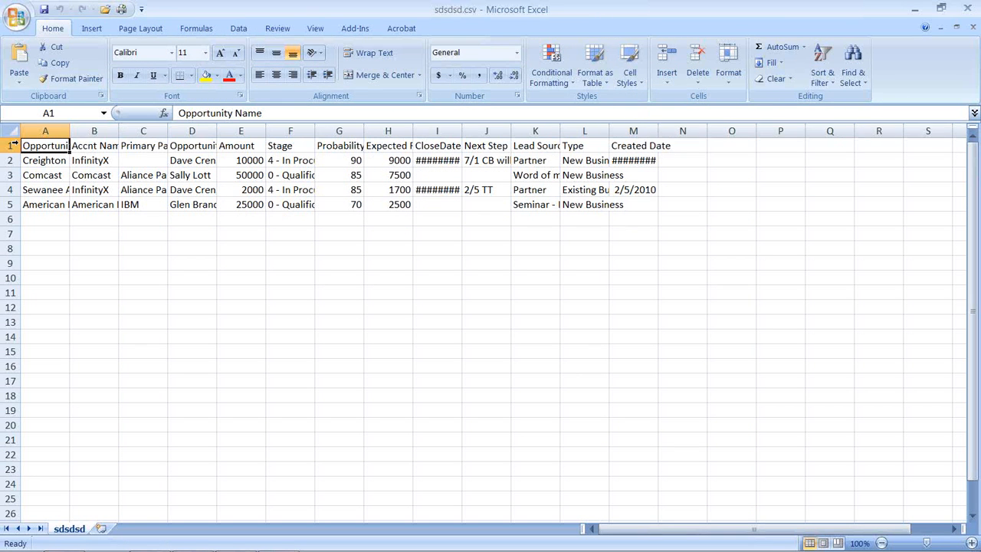
pyautogui.click(11, 144)
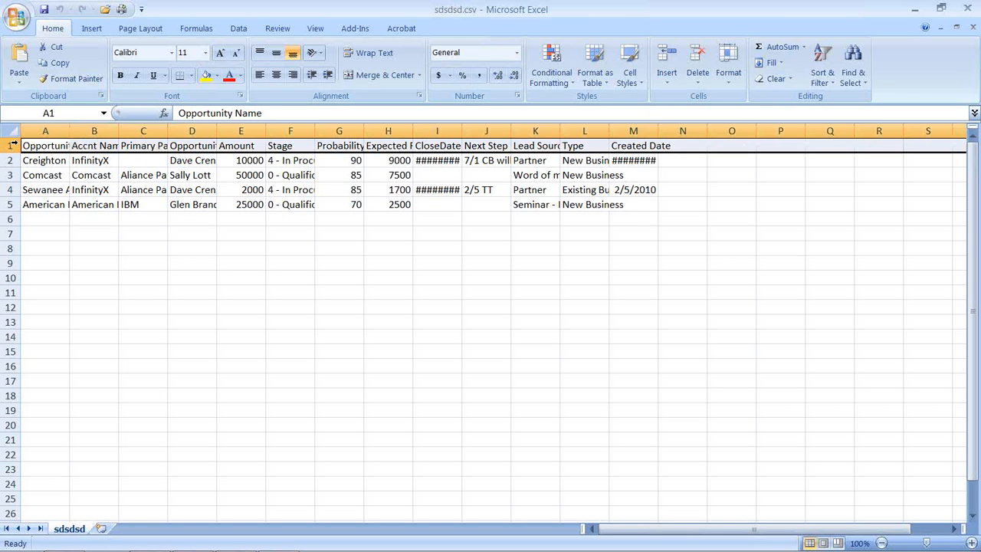
pyautogui.click(122, 78)
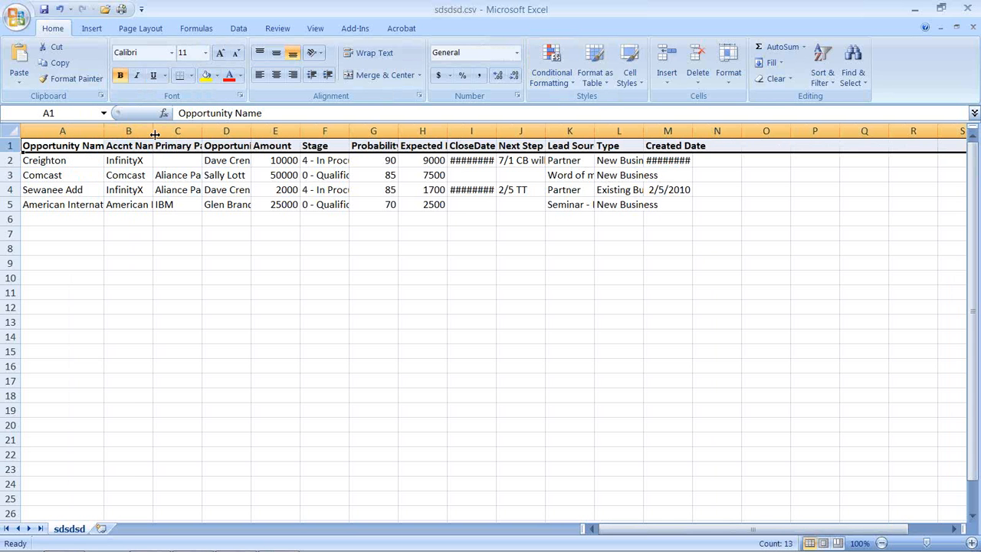
# - Widen the Accnt Name, CloseDate and Created Date columns to fit their contents
pyautogui.moveTo(153, 130); pyautogui.dragTo(175, 130)
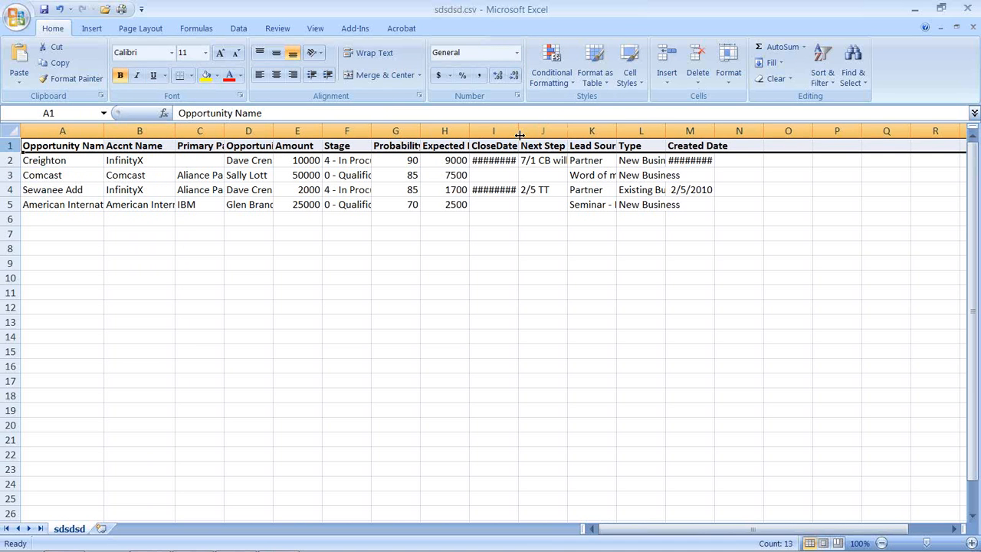
pyautogui.moveTo(519, 132); pyautogui.dragTo(558, 135)
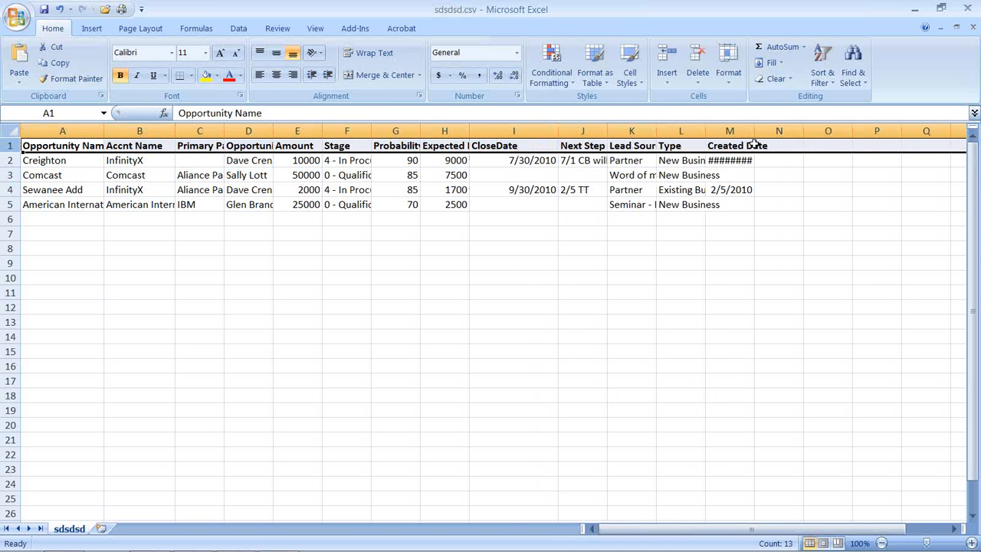
pyautogui.moveTo(752, 128); pyautogui.dragTo(776, 132)
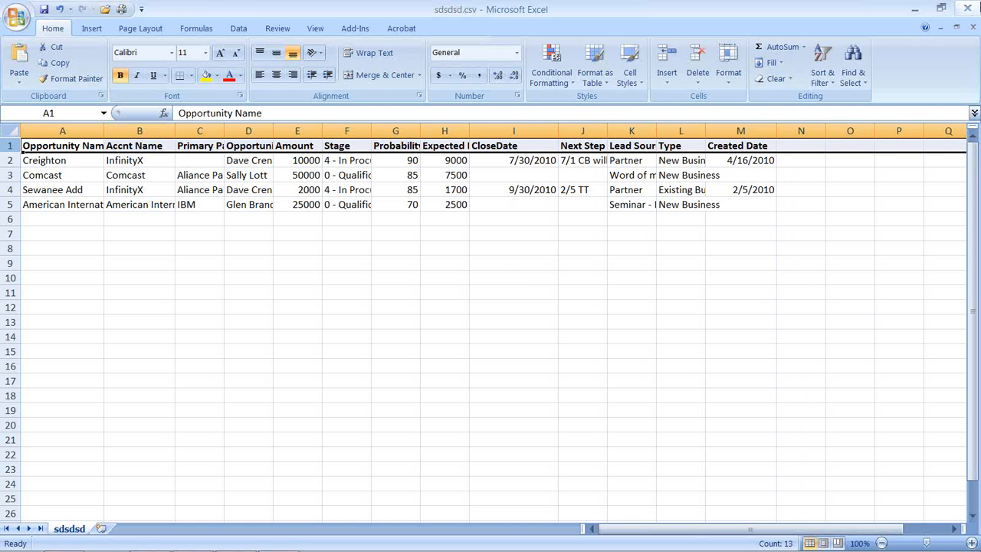
# - Close the CSV workbook without saving its changes and dismiss the export message in ADVIZOR
pyautogui.click(967, 11)
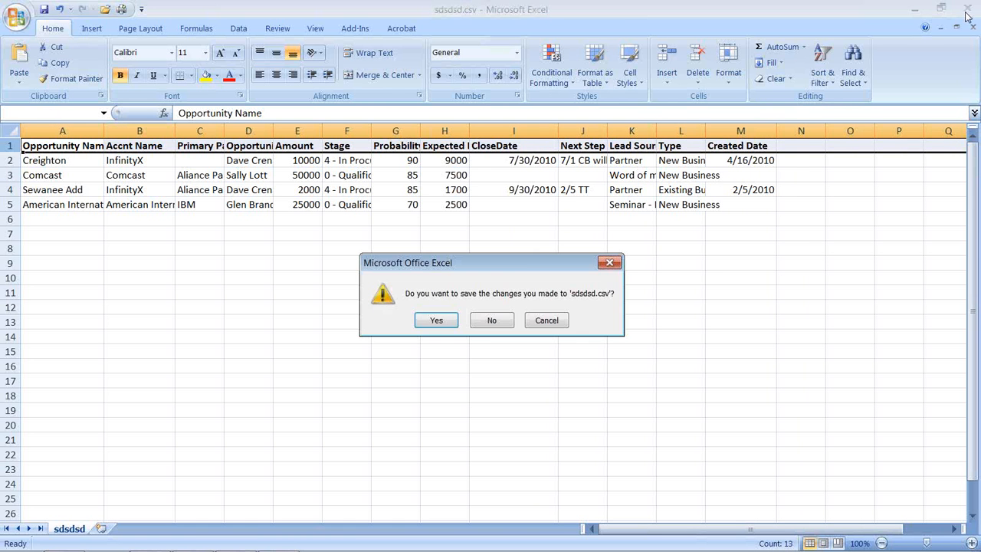
pyautogui.click(495, 322)
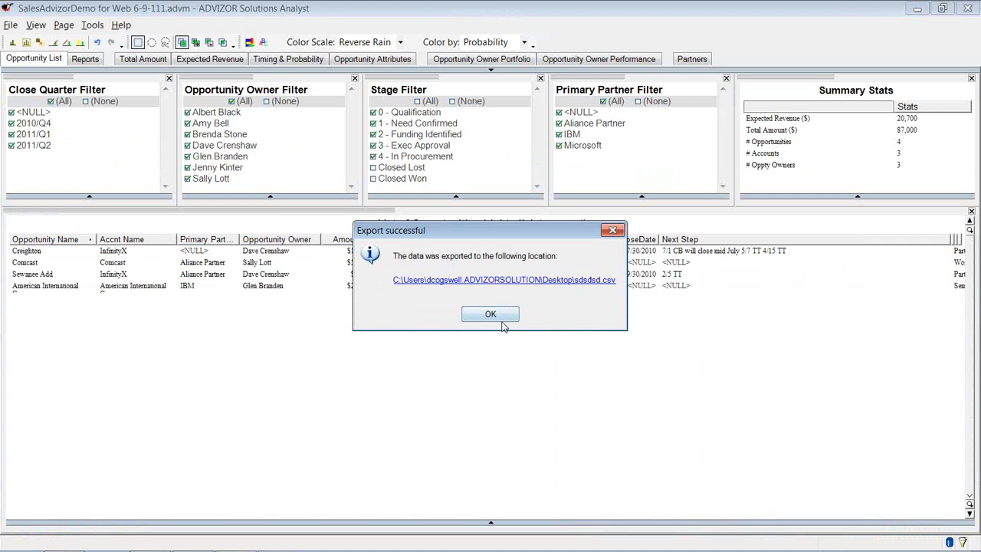
pyautogui.click(499, 313)
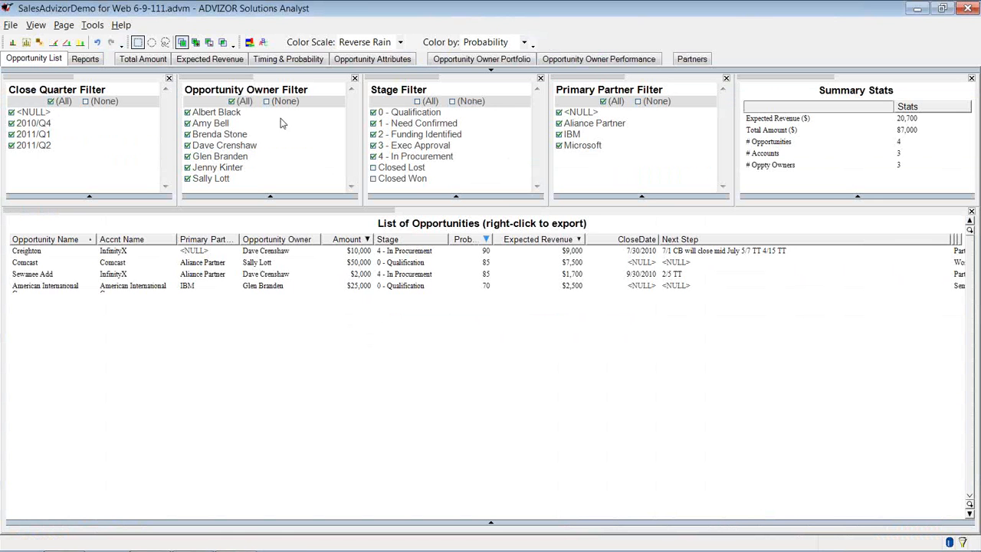
# - On the Timing & Probability page, restore all excluded opportunities and select every one of them
pyautogui.click(288, 59)
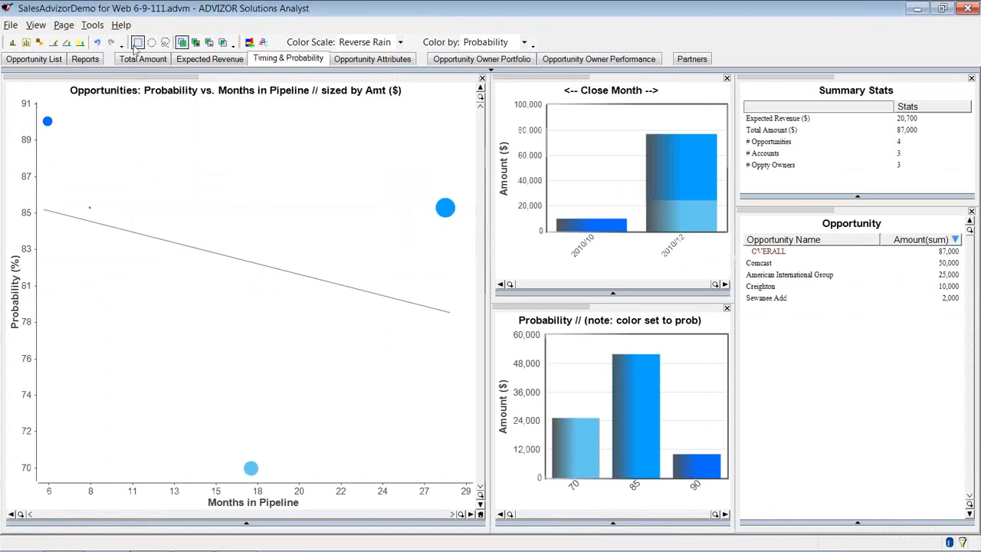
pyautogui.click(80, 44)
pyautogui.click(25, 43)
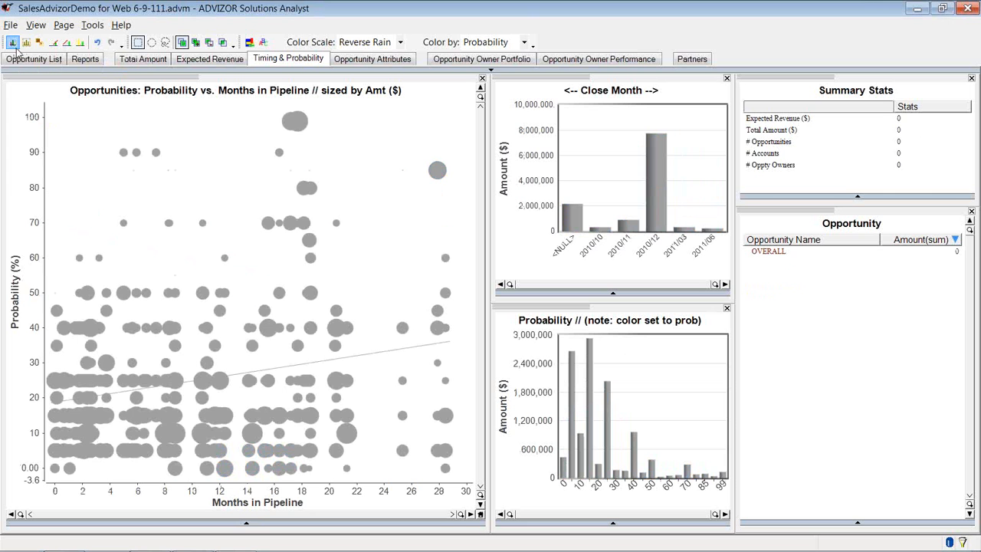
pyautogui.click(14, 45)
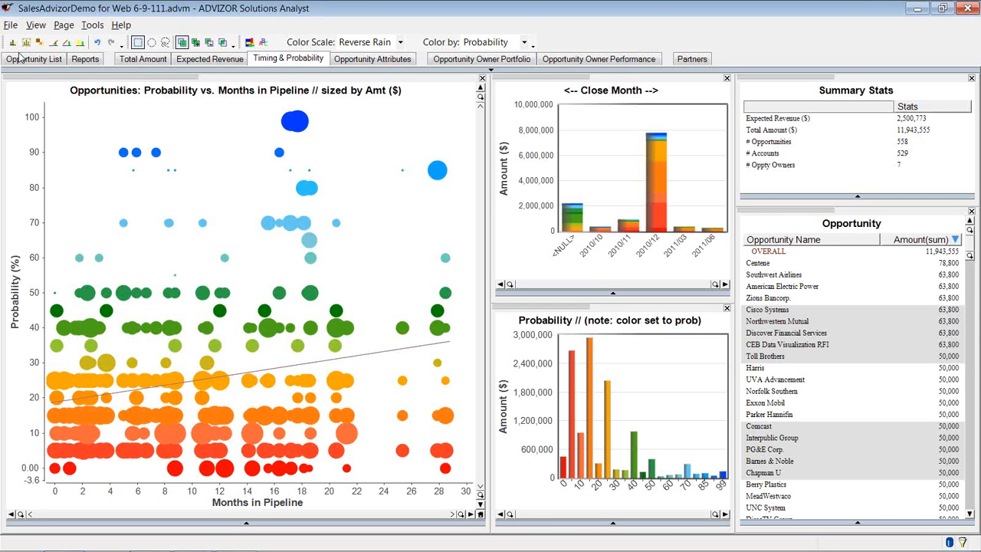
# - On the Opportunity Attributes page, drill the city location chart back up to states
pyautogui.click(376, 59)
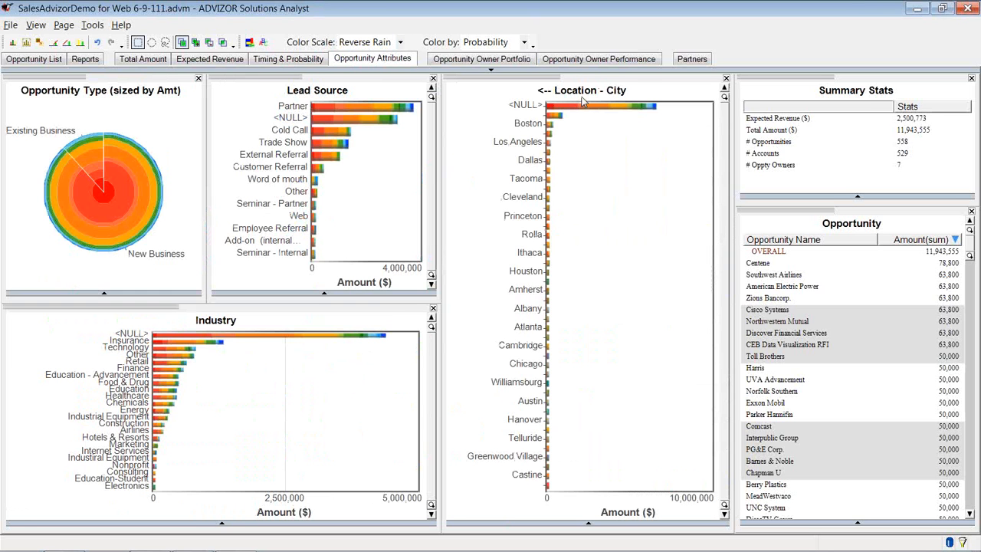
pyautogui.rightClick(488, 103)
pyautogui.click(509, 111)
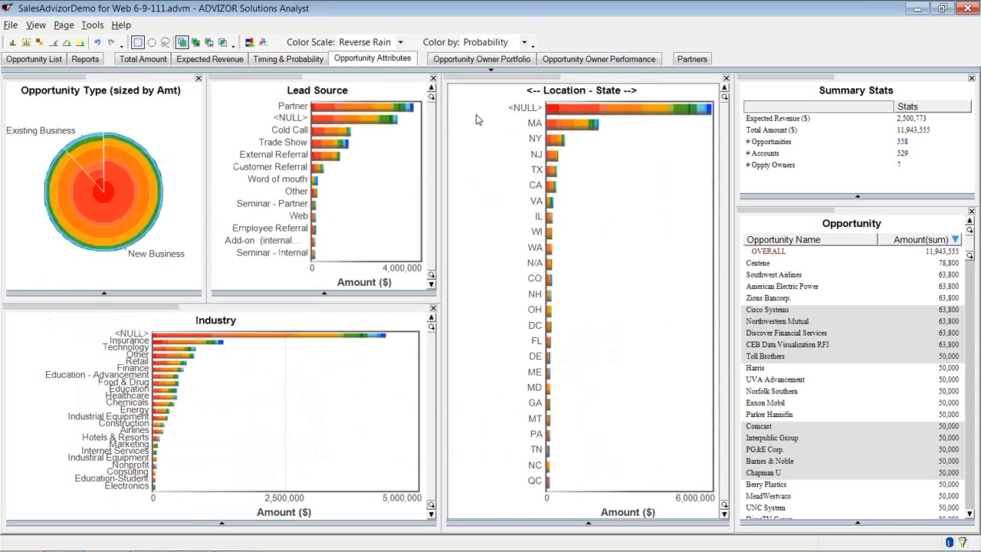
# - Show the Tasks pane and expand its Step 4: Work with Data section
pyautogui.click(36, 26)
pyautogui.click(64, 180)
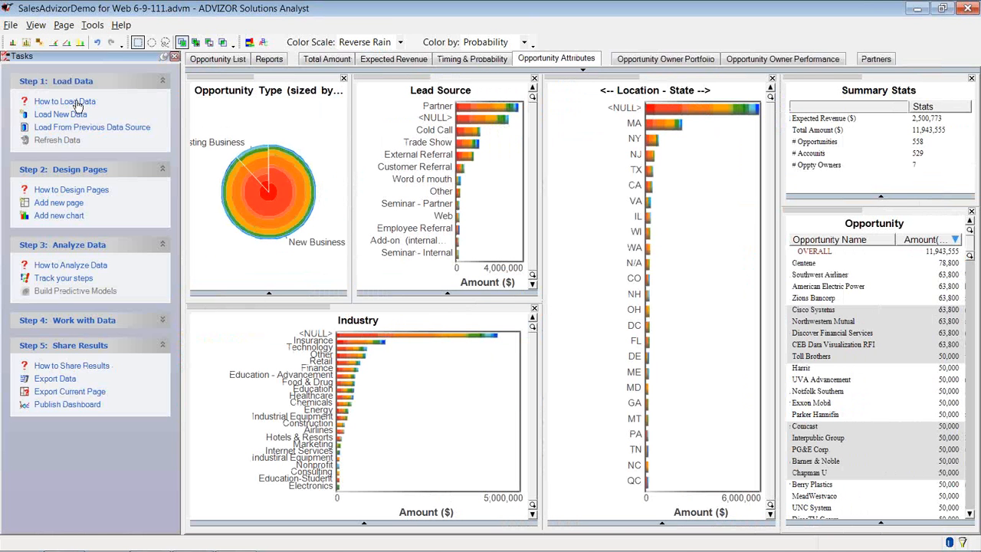
pyautogui.click(162, 320)
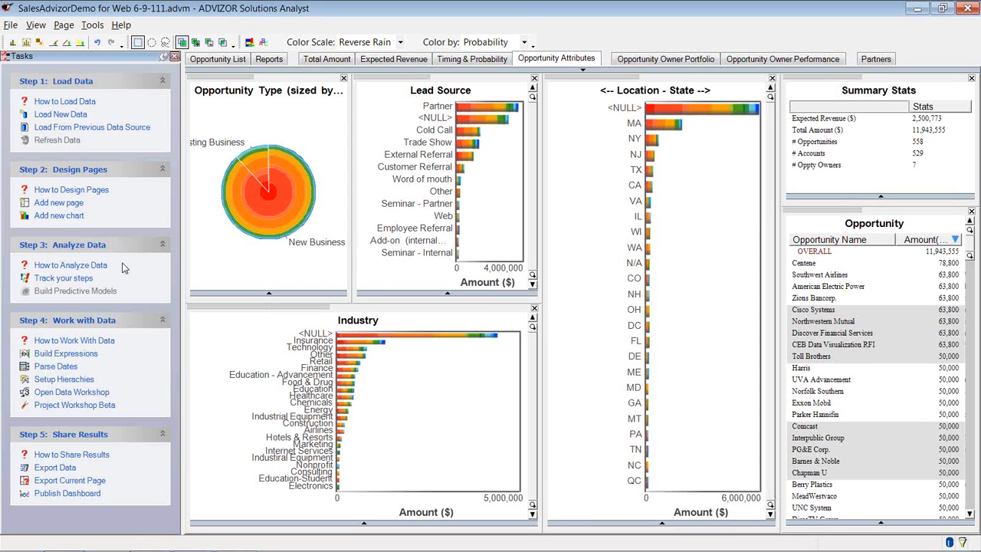
# - Add a new page and place a Map and a Summary Sheet on it
pyautogui.click(68, 204)
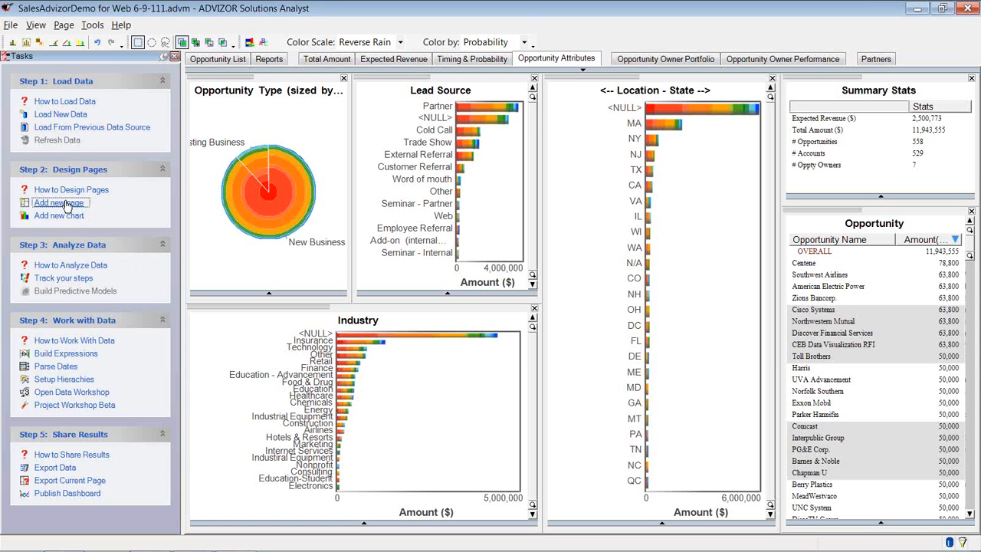
pyautogui.click(69, 218)
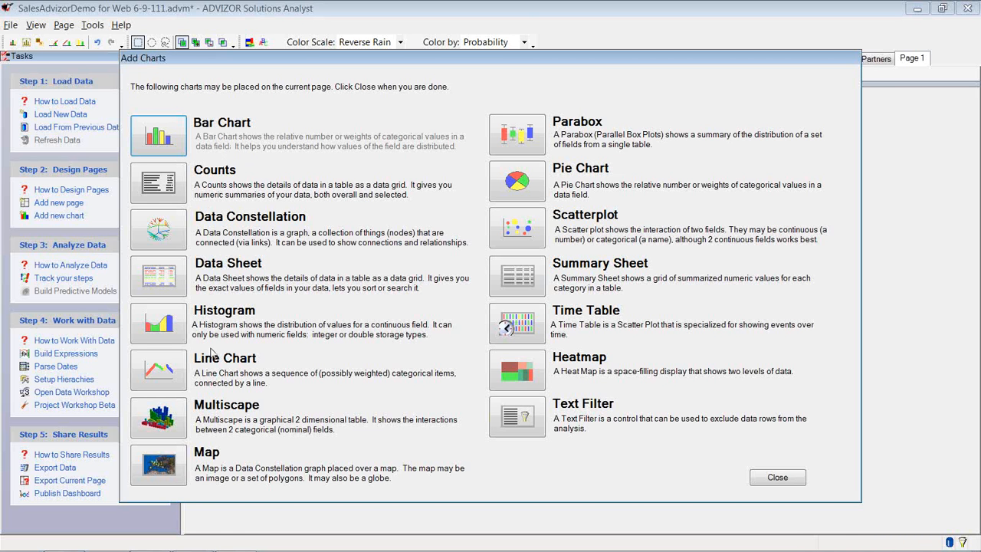
pyautogui.click(165, 474)
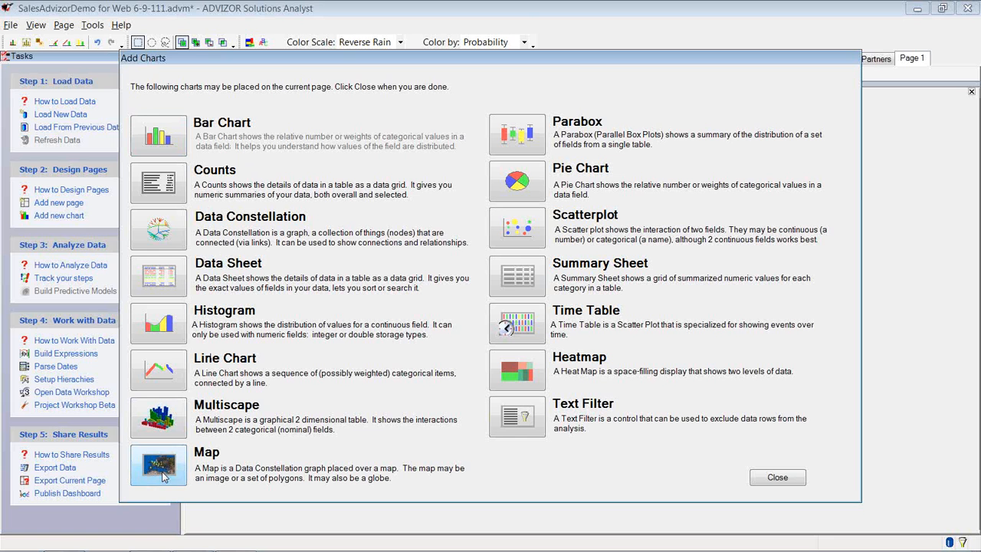
pyautogui.click(510, 286)
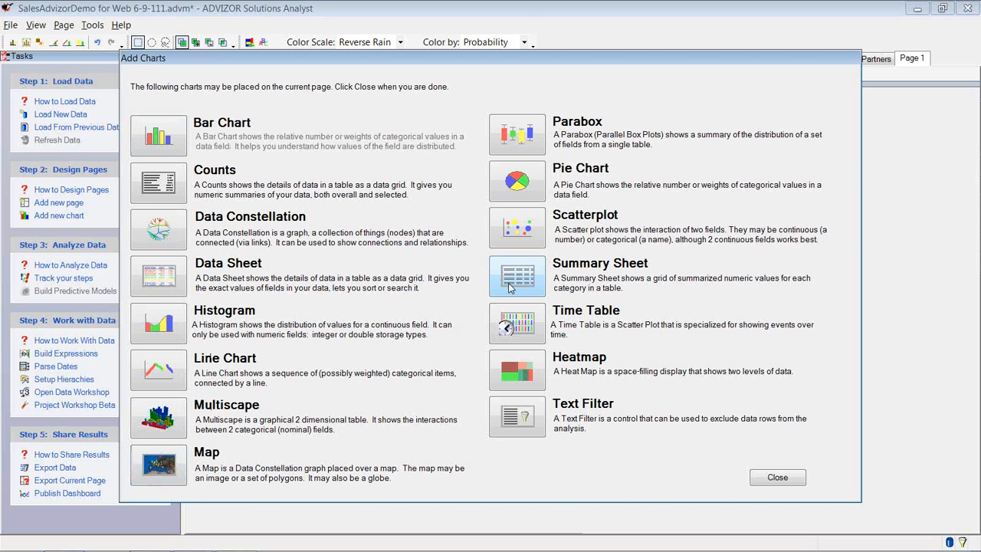
pyautogui.click(776, 478)
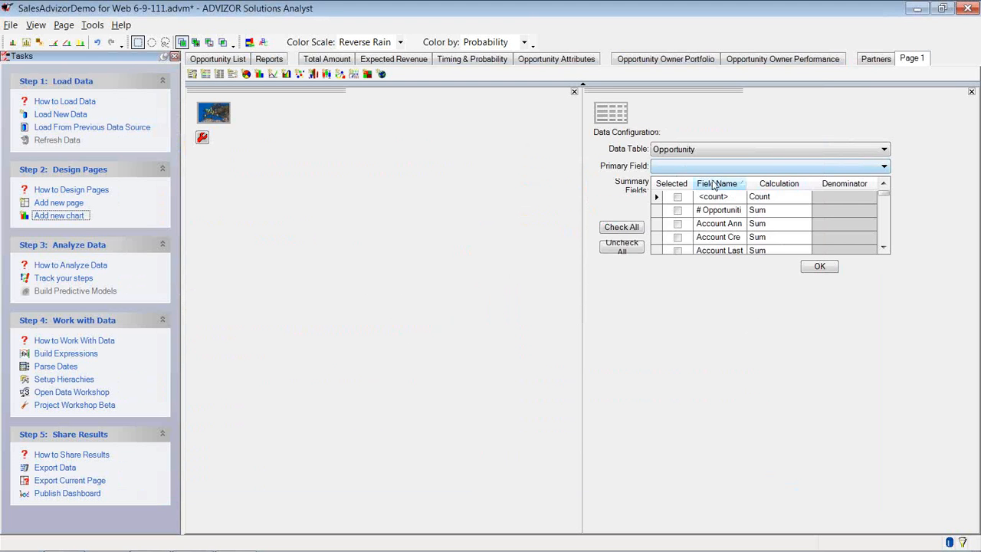
# - Configure the summary sheet to use the Opportunity data table with Opportunity Owner as its primary field
pyautogui.click(883, 151)
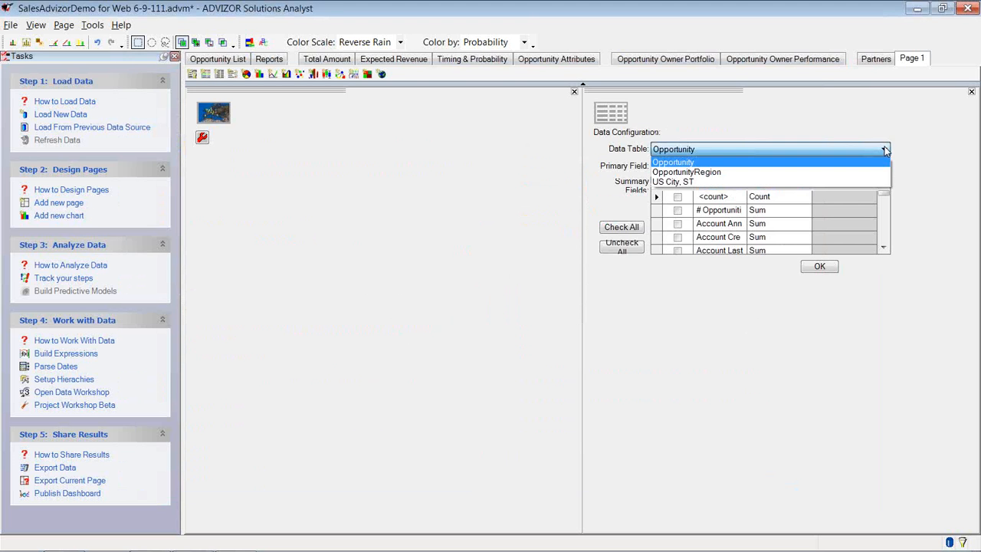
pyautogui.click(881, 161)
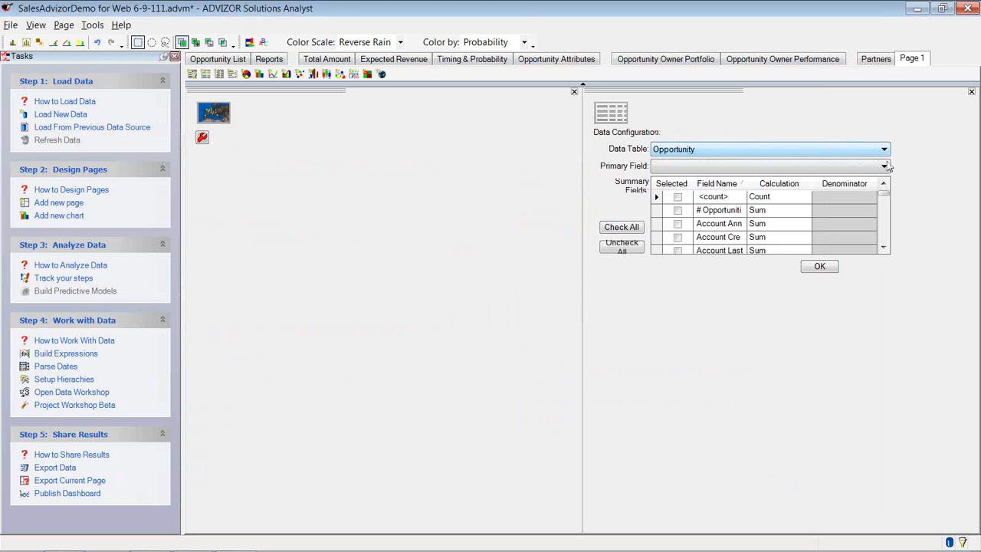
pyautogui.click(885, 170)
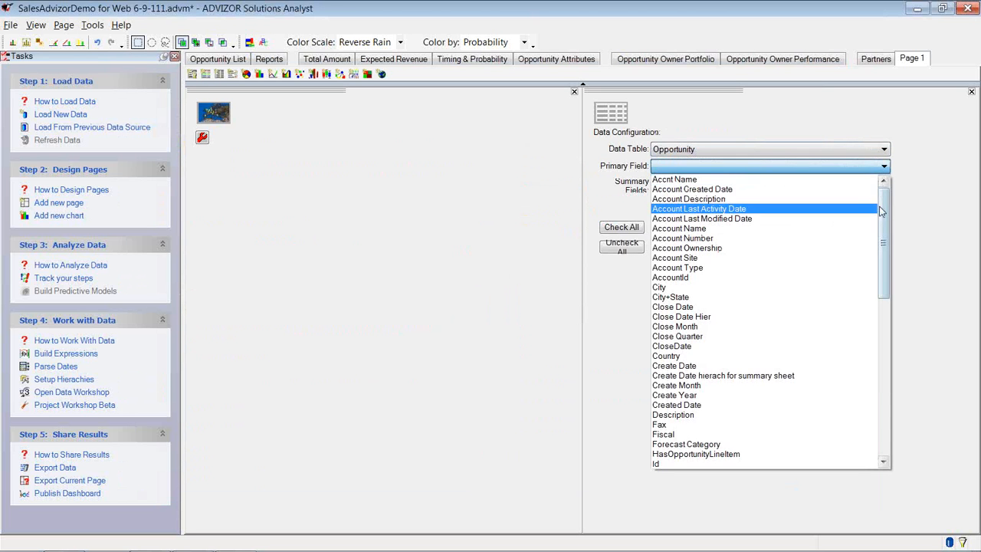
pyautogui.scroll(-2, 885, 233)
pyautogui.moveTo(885, 234); pyautogui.dragTo(901, 318)
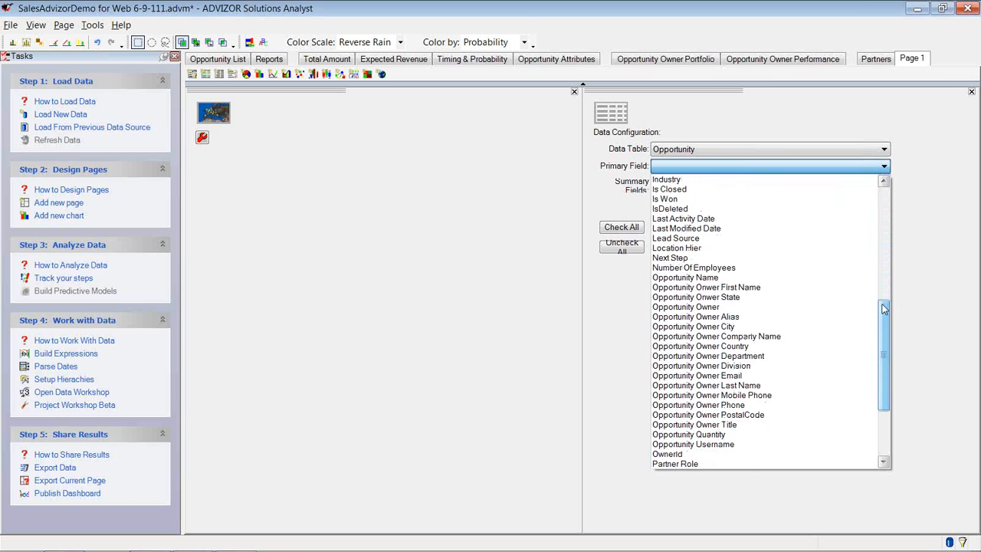
pyautogui.click(701, 309)
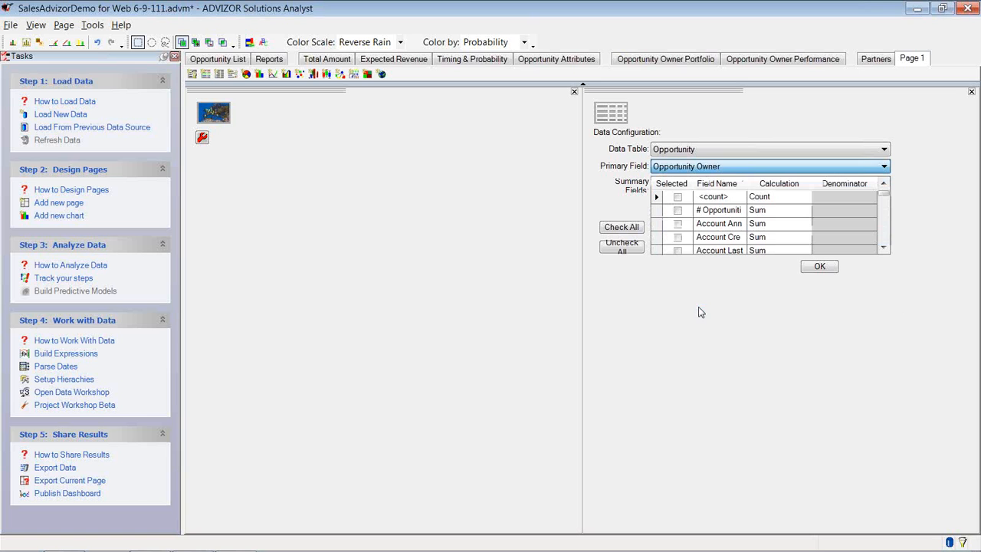
# - Include Amount, calculated as a sum, as the summary field and generate the summary sheet
pyautogui.click(883, 248)
pyautogui.click(677, 224)
pyautogui.click(677, 224)
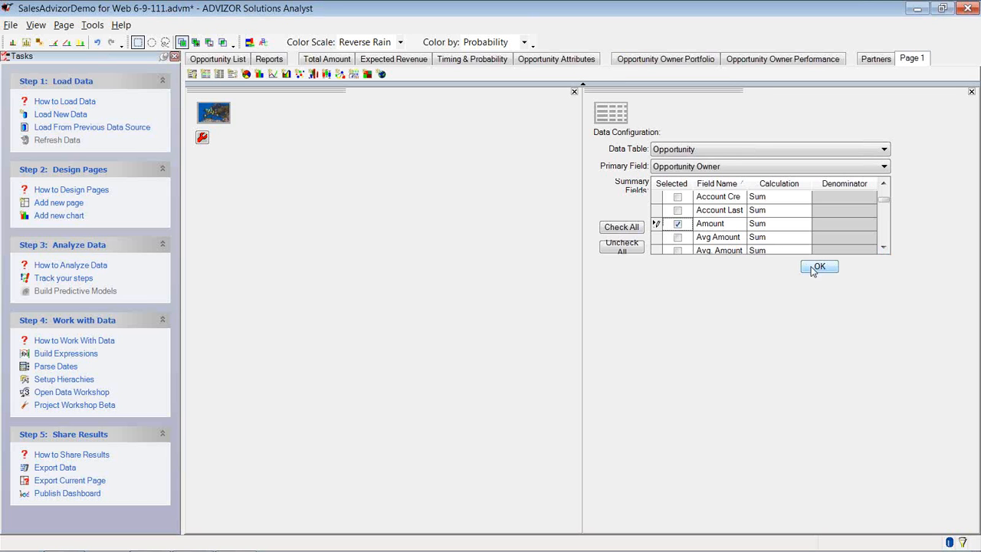
pyautogui.click(817, 268)
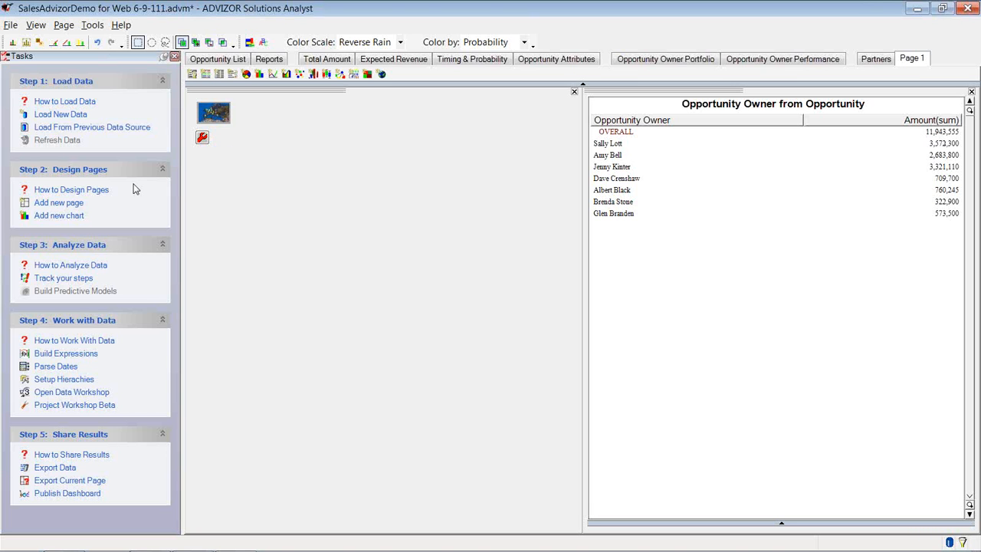
# - Add a second Summary Sheet to the page and set its primary field to Opportunity Name
pyautogui.click(74, 217)
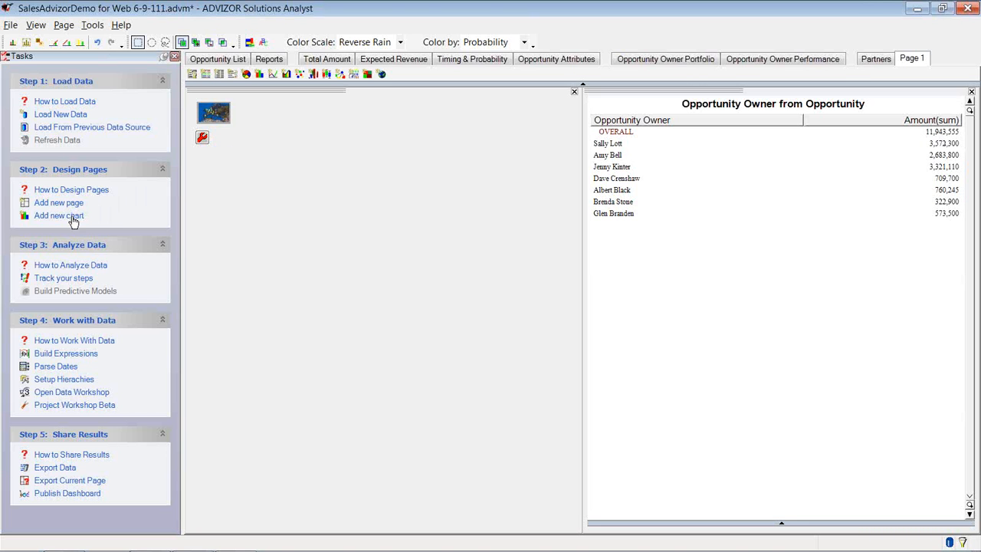
pyautogui.click(523, 273)
pyautogui.click(775, 478)
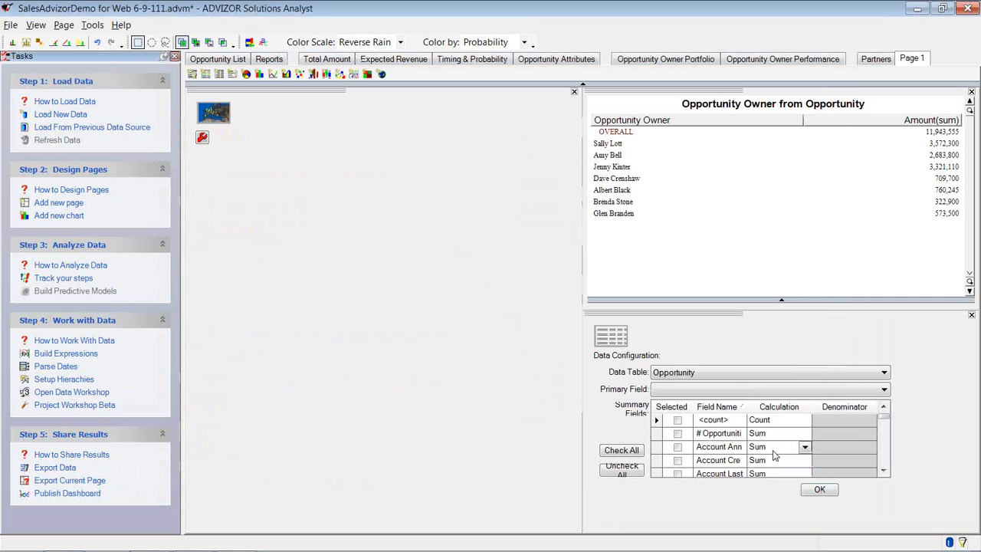
pyautogui.click(883, 390)
pyautogui.moveTo(885, 211); pyautogui.dragTo(775, 308)
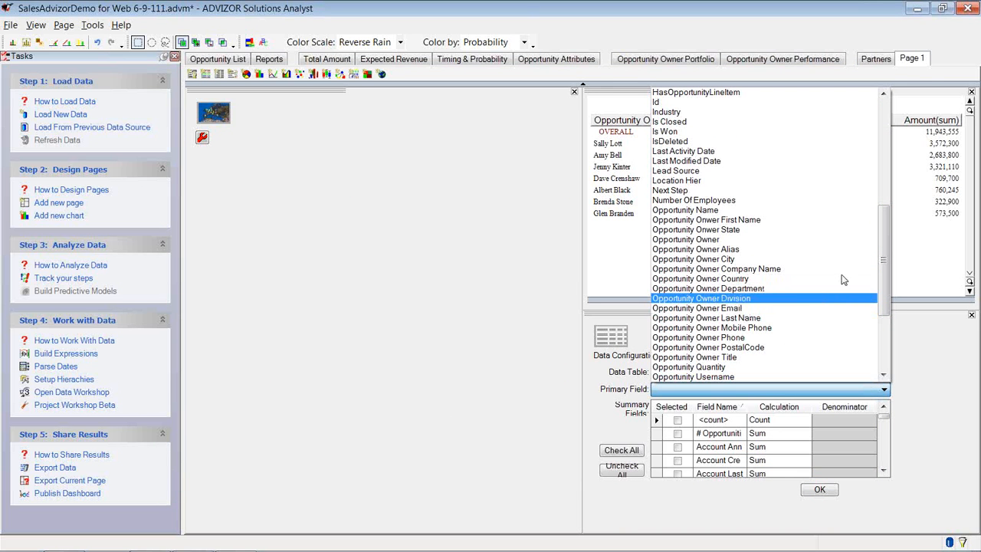
pyautogui.click(720, 211)
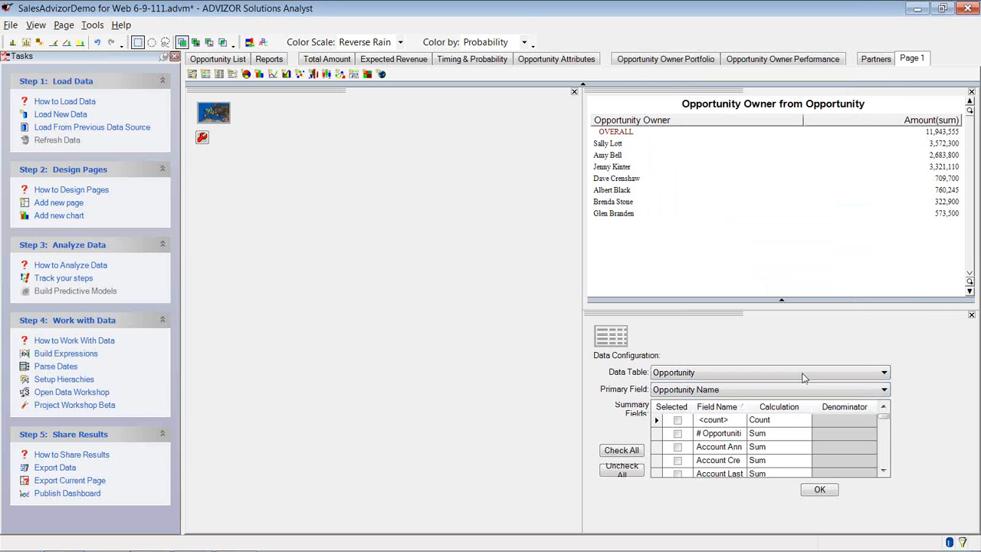
# - Include Amount, calculated as a sum, in the Opportunity Name summary sheet and generate the sheet
pyautogui.click(884, 470)
pyautogui.click(883, 470)
pyautogui.click(883, 470)
pyautogui.click(678, 447)
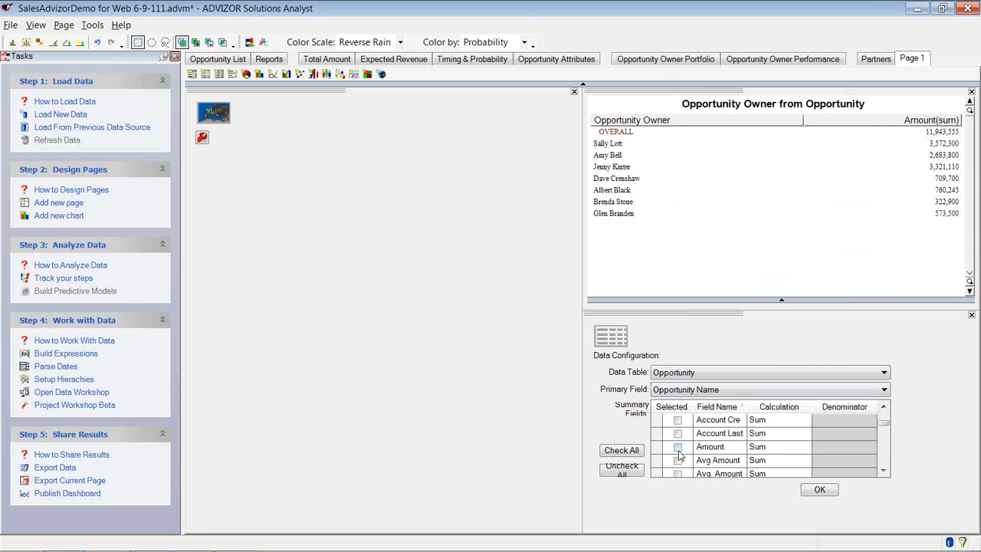
pyautogui.click(814, 489)
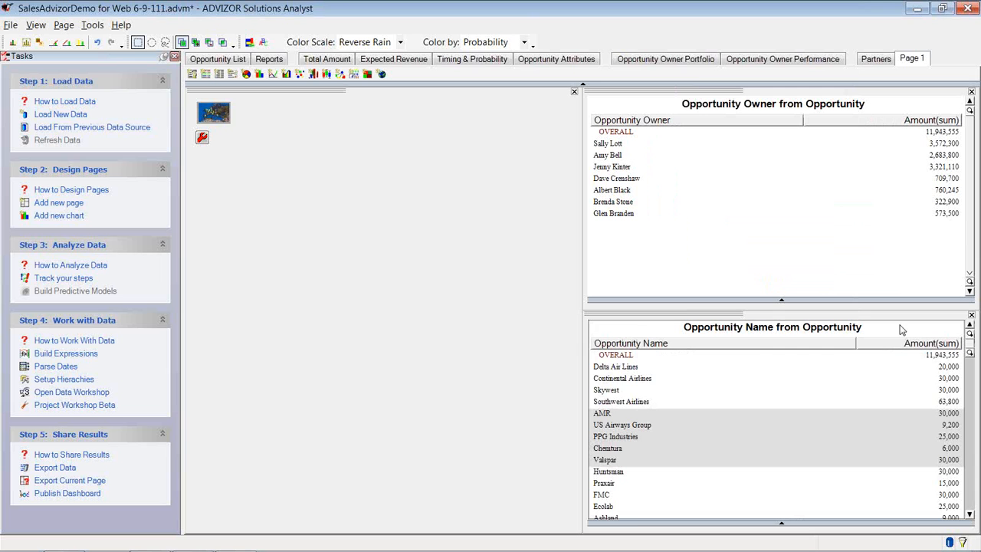
# - Sort the Opportunity Name sheet by Amount from highest to lowest, make the sheet taller, and hide the task list
pyautogui.click(895, 347)
pyautogui.moveTo(871, 311); pyautogui.dragTo(845, 251)
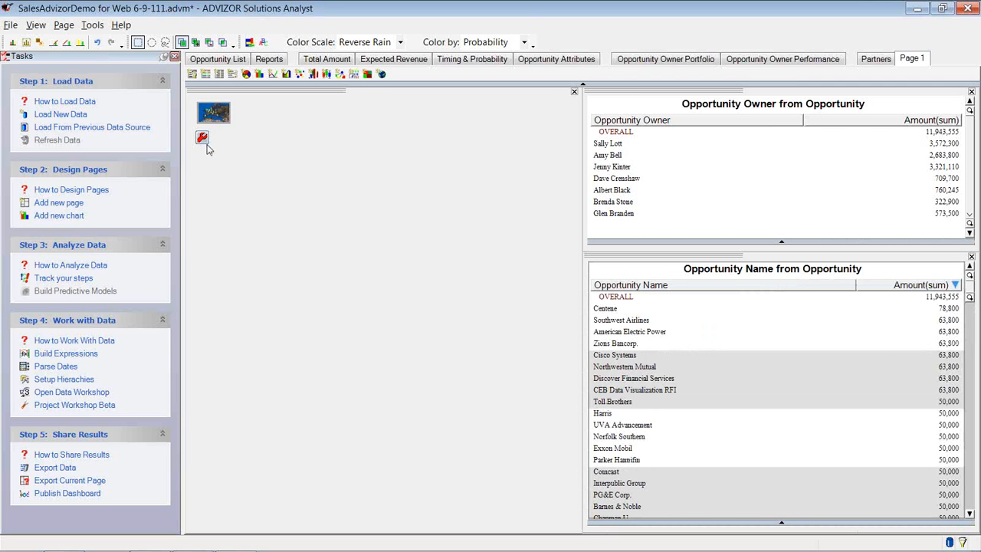
pyautogui.click(174, 59)
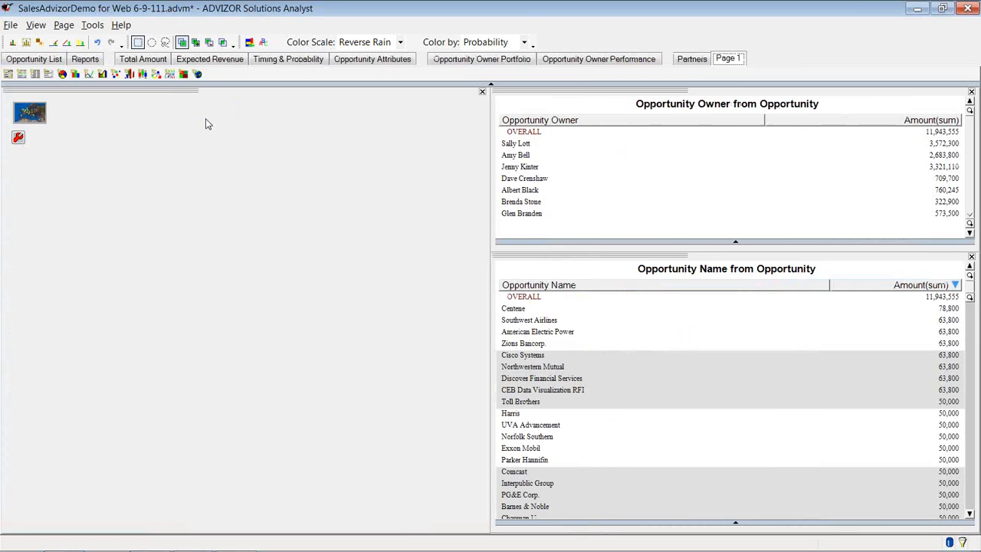
# - Configure the map data from the Opportunity table with City+State as location and ADVIZOR's US City, ST geocodes
pyautogui.click(18, 139)
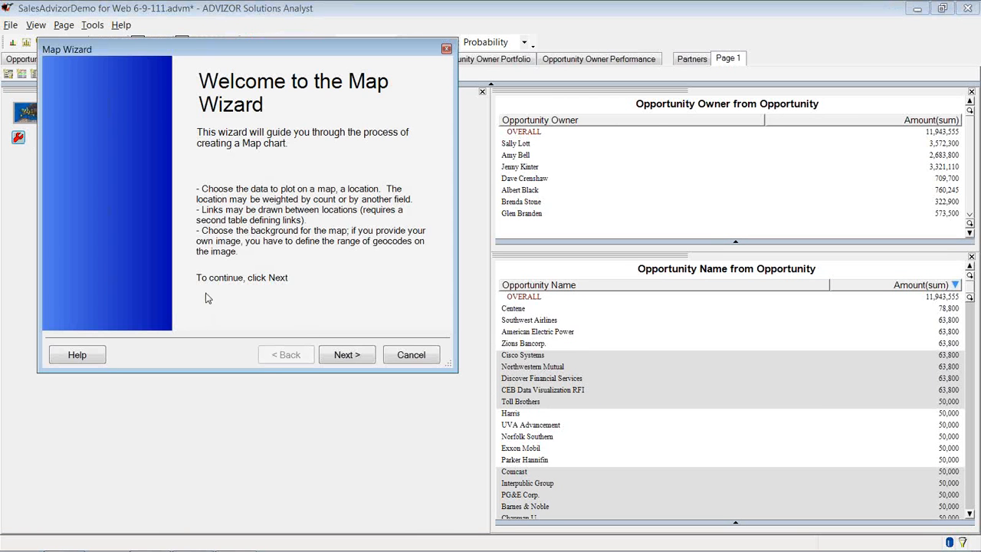
pyautogui.click(346, 354)
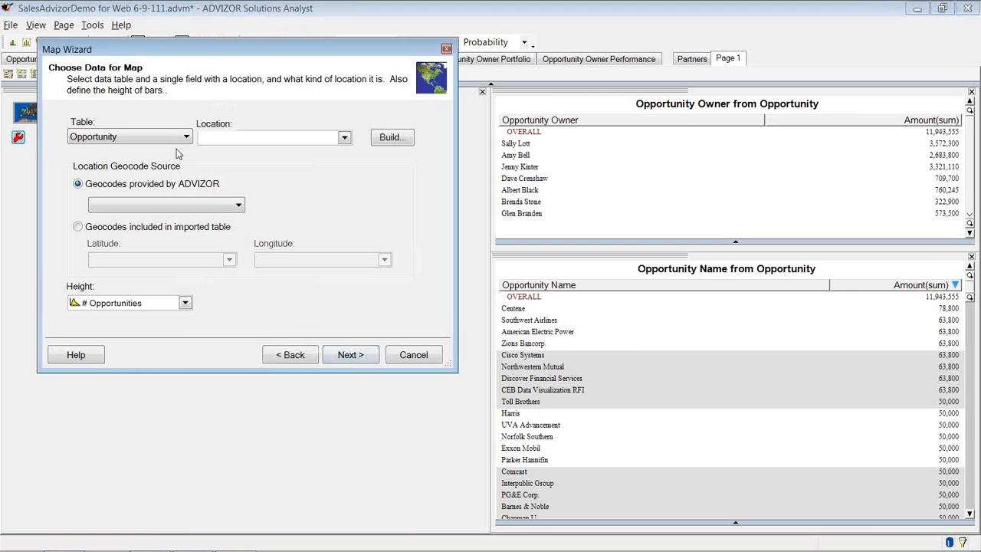
pyautogui.moveTo(347, 162); pyautogui.dragTo(345, 168)
pyautogui.click(230, 207)
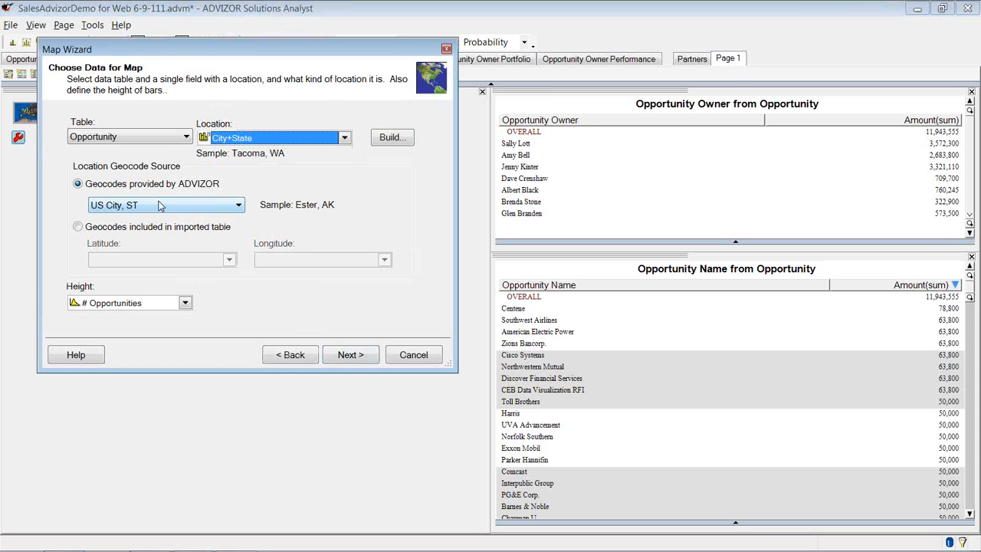
pyautogui.click(346, 355)
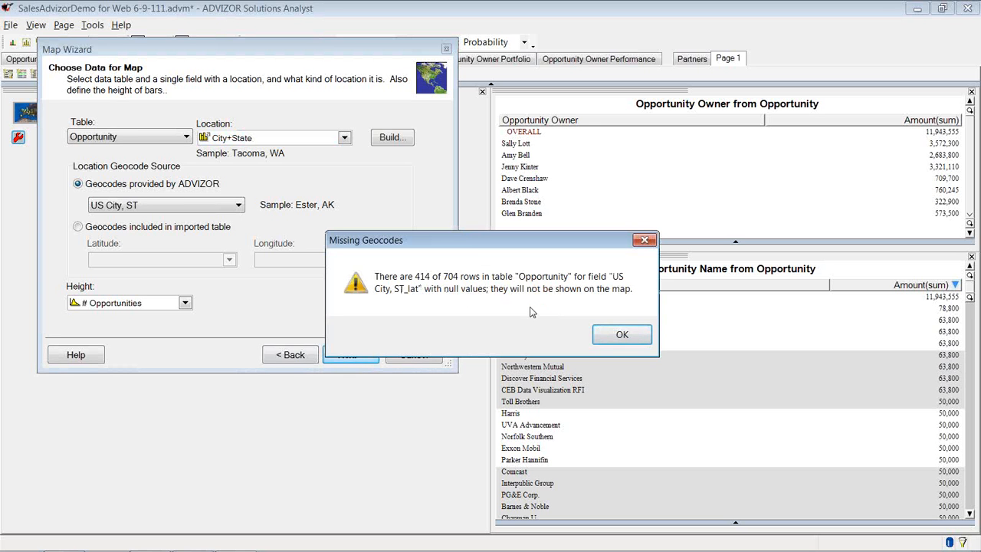
pyautogui.click(611, 338)
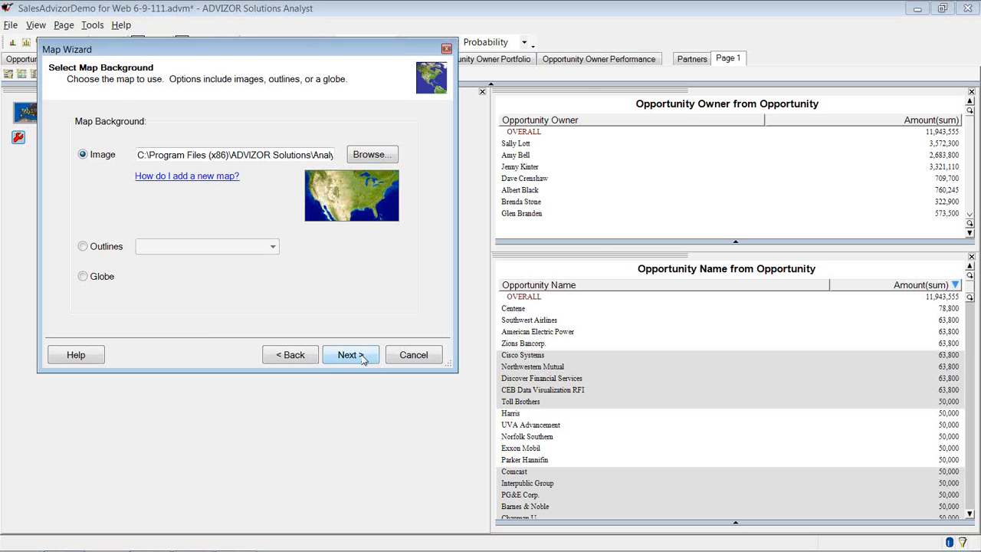
# - Use the image unitedstates-125.5+23.5-67+50.jpg as the map background and generate the map
pyautogui.click(386, 157)
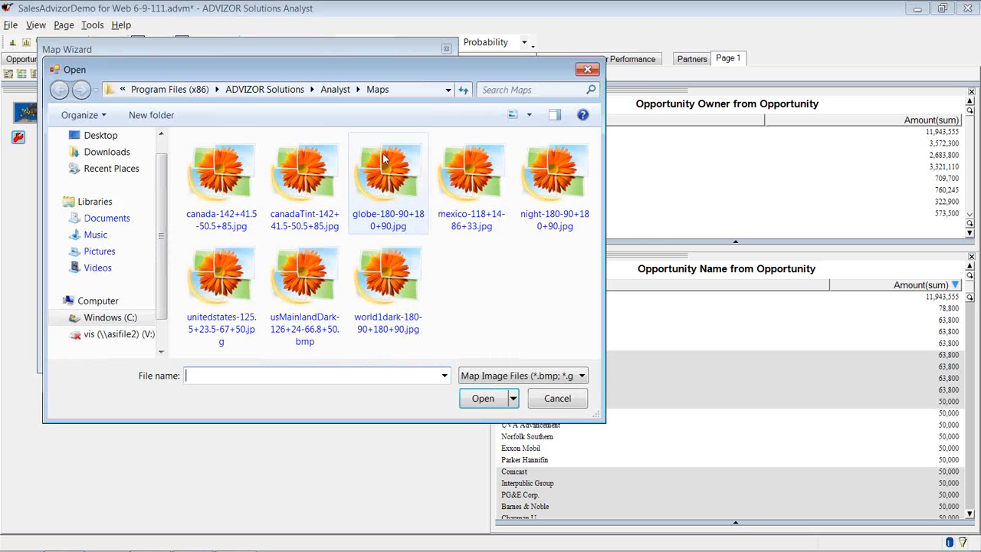
pyautogui.click(216, 291)
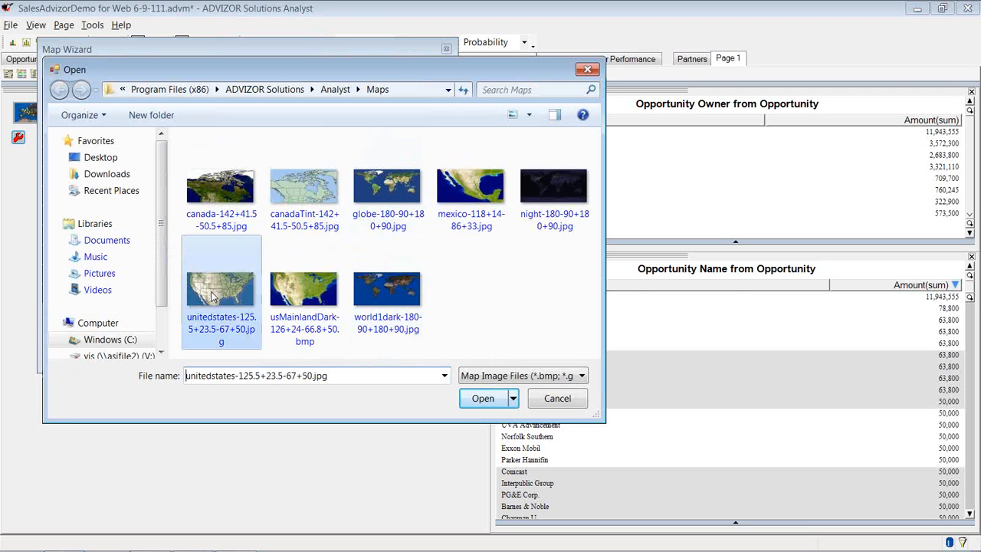
pyautogui.click(483, 398)
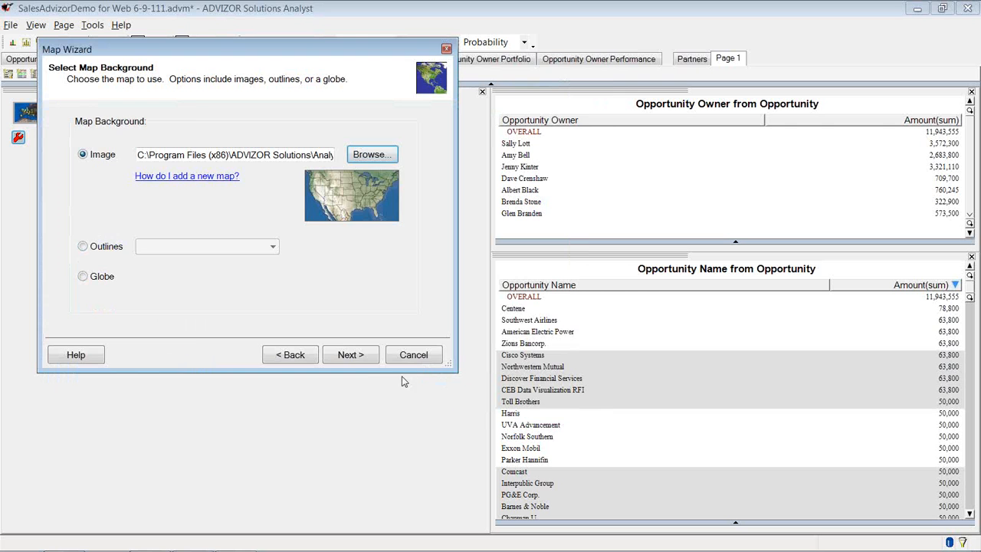
pyautogui.click(354, 360)
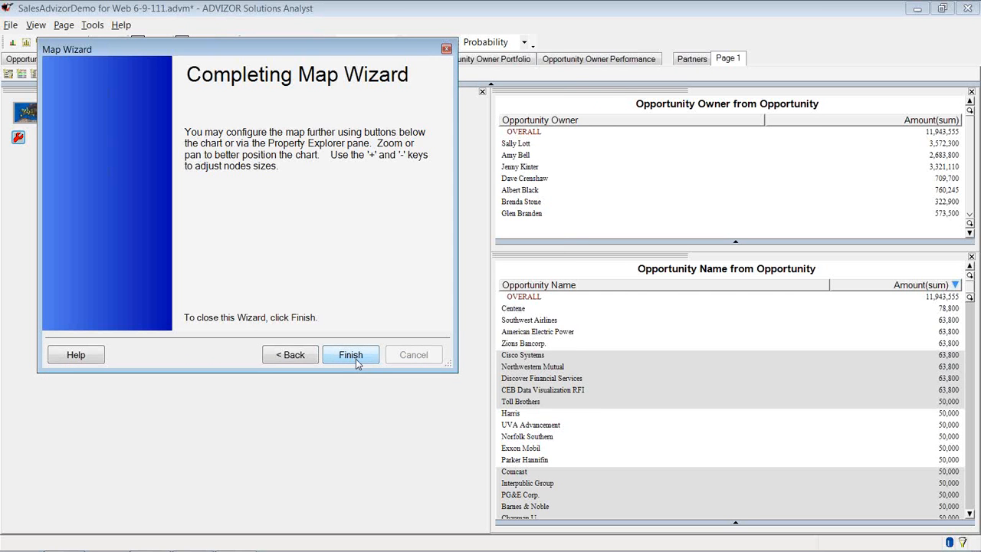
pyautogui.click(356, 358)
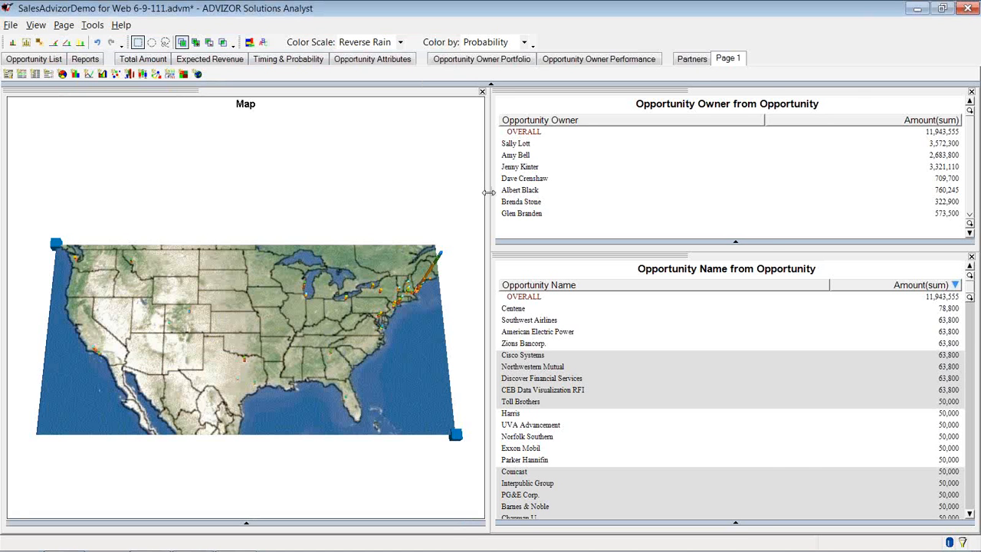
# - Widen the Map chart, then zoom and pan so the United States map fills the chart area
pyautogui.moveTo(488, 192); pyautogui.dragTo(756, 245)
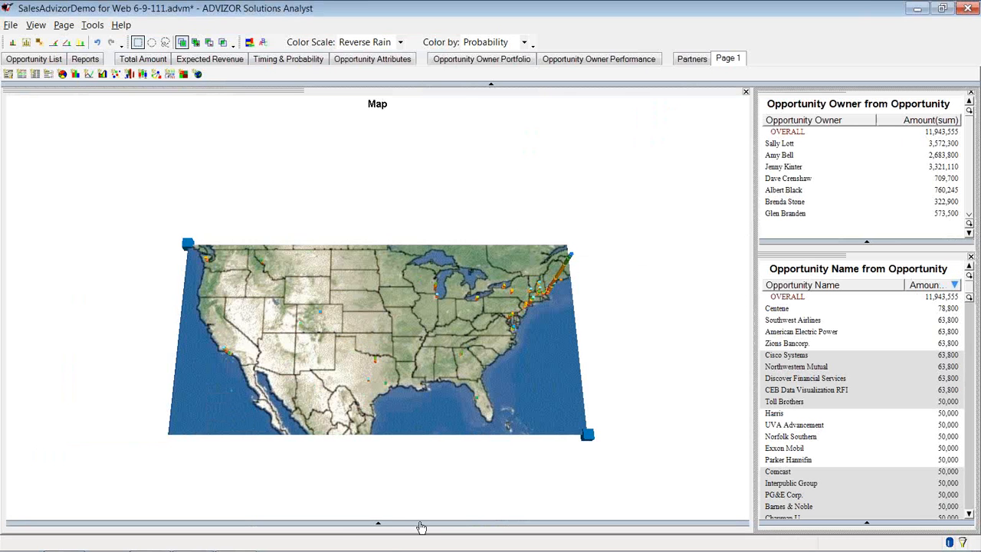
pyautogui.click(377, 526)
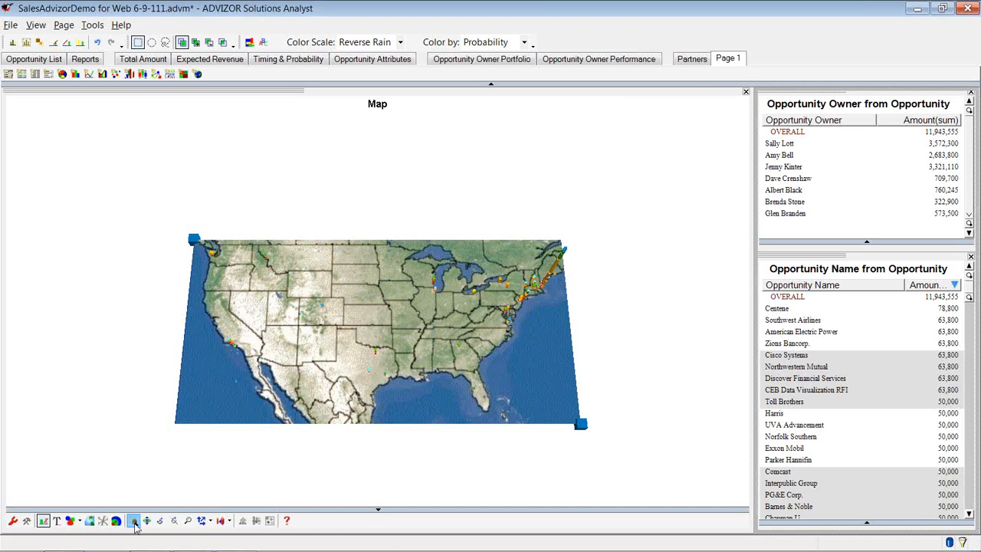
pyautogui.click(187, 520)
pyautogui.moveTo(257, 462); pyautogui.dragTo(474, 301)
pyautogui.moveTo(196, 473); pyautogui.dragTo(289, 412)
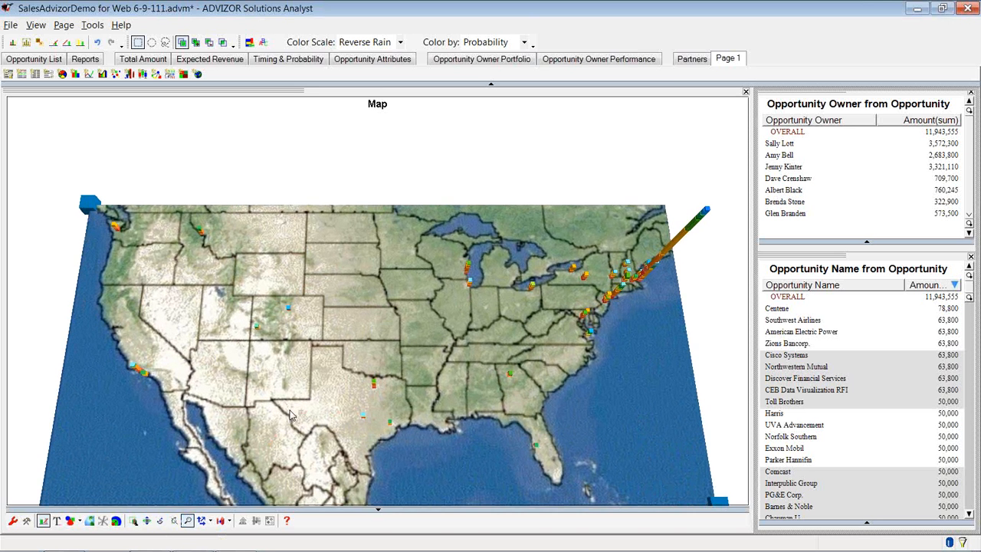
pyautogui.click(148, 521)
pyautogui.moveTo(258, 465); pyautogui.dragTo(251, 460)
# - Slightly increase the map's Node Scale, set the mouse to select data, and collapse the map's chart controls
pyautogui.click(222, 521)
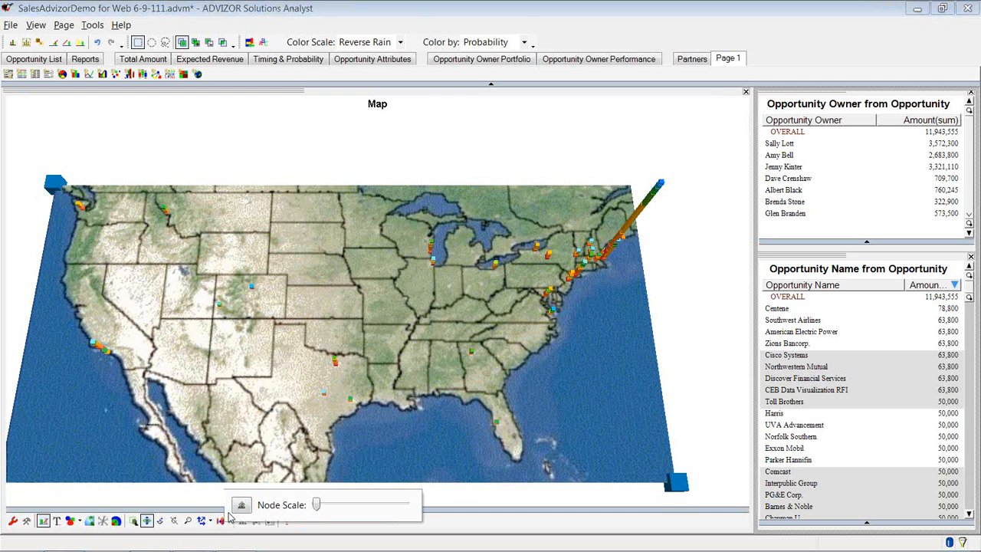
pyautogui.click(319, 504)
pyautogui.moveTo(323, 506); pyautogui.dragTo(319, 505)
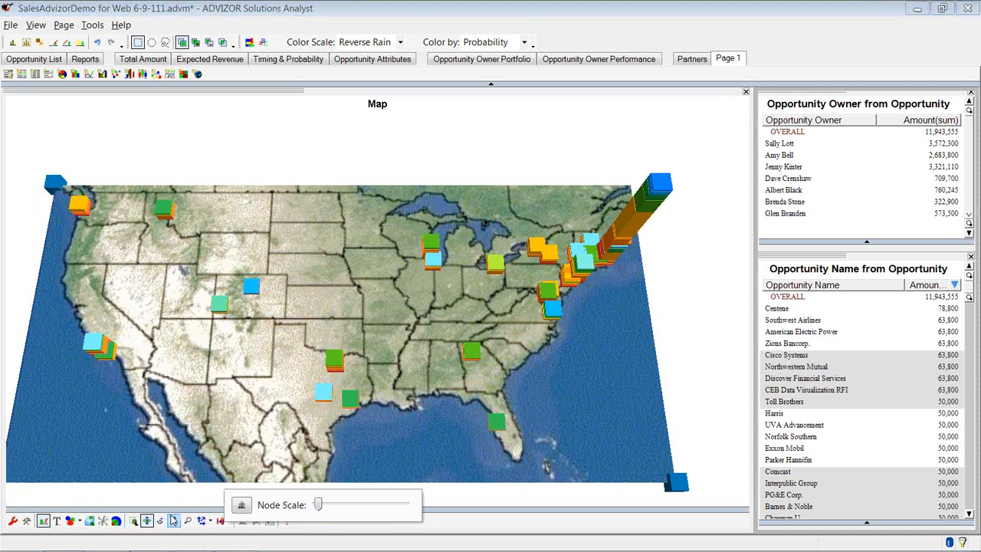
pyautogui.click(135, 521)
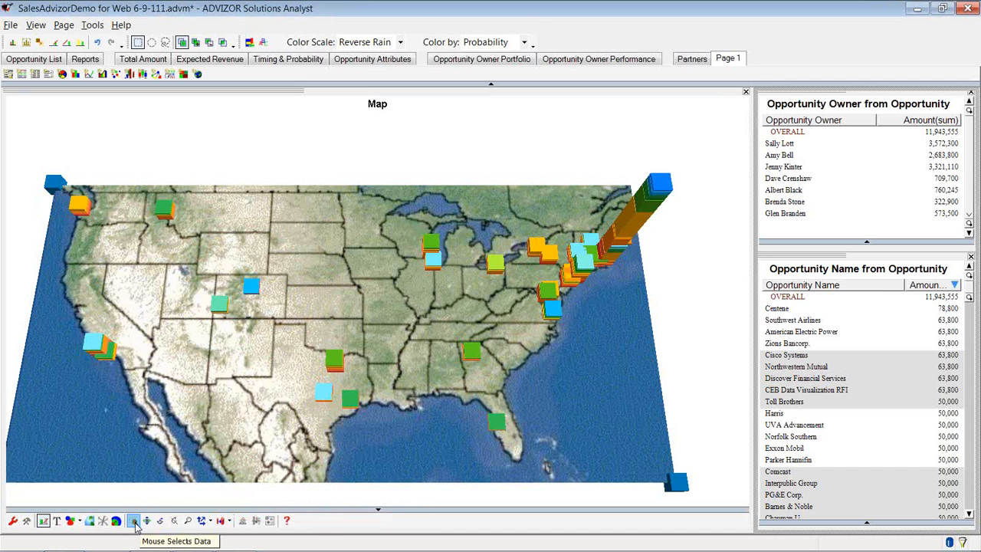
pyautogui.click(377, 509)
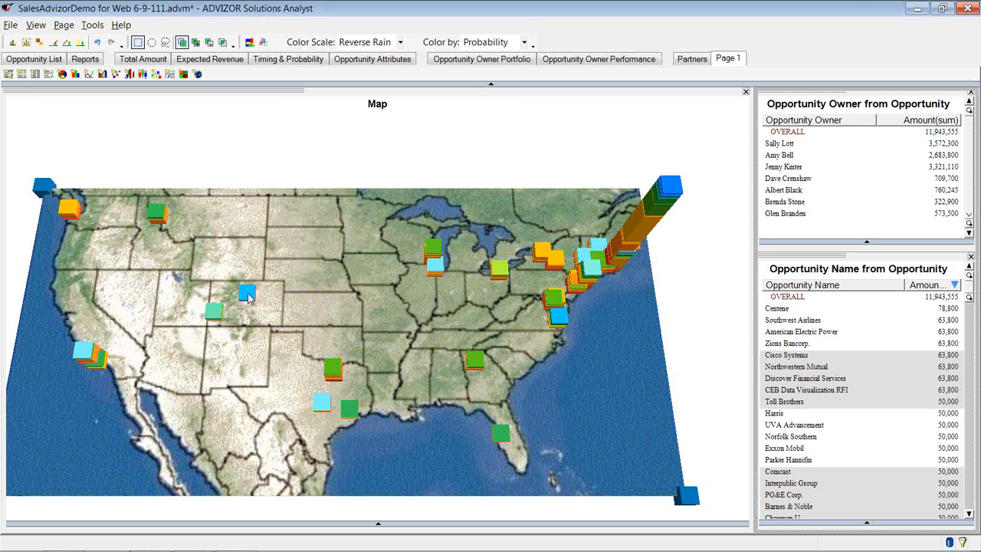
# - Select the western Colorado node on the map and review its opportunities on the Opportunity List and Opportunity Attributes pages
pyautogui.moveTo(248, 294)
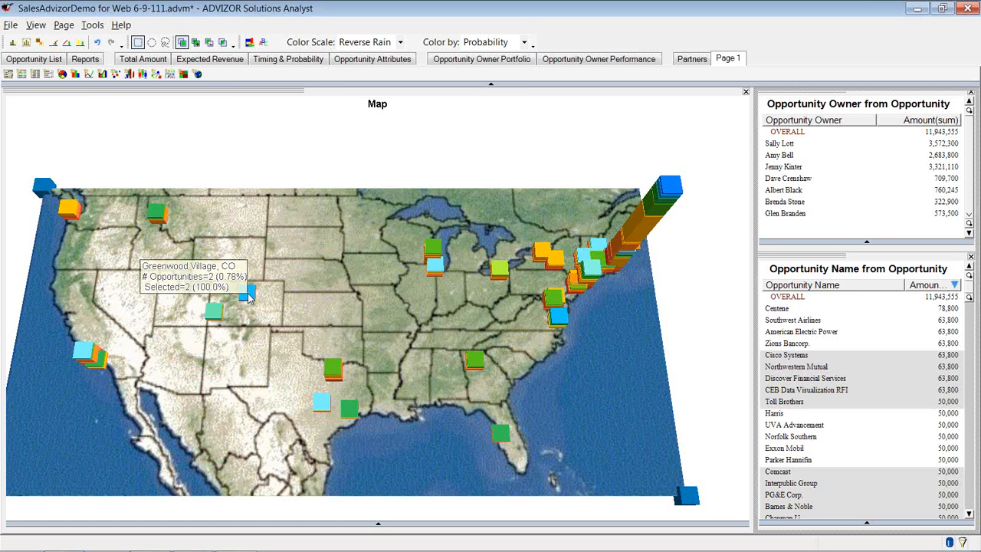
pyautogui.moveTo(217, 313)
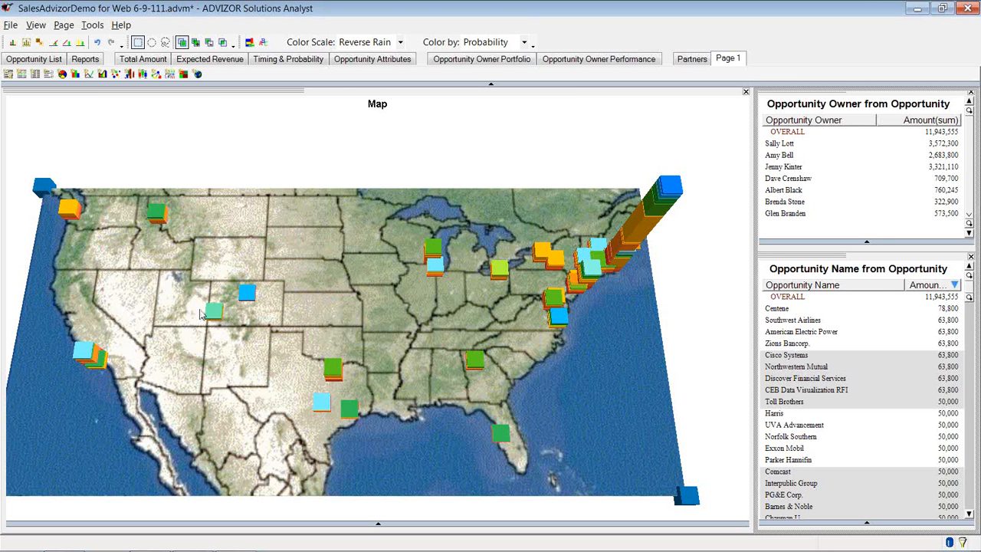
pyautogui.moveTo(192, 295); pyautogui.dragTo(230, 335)
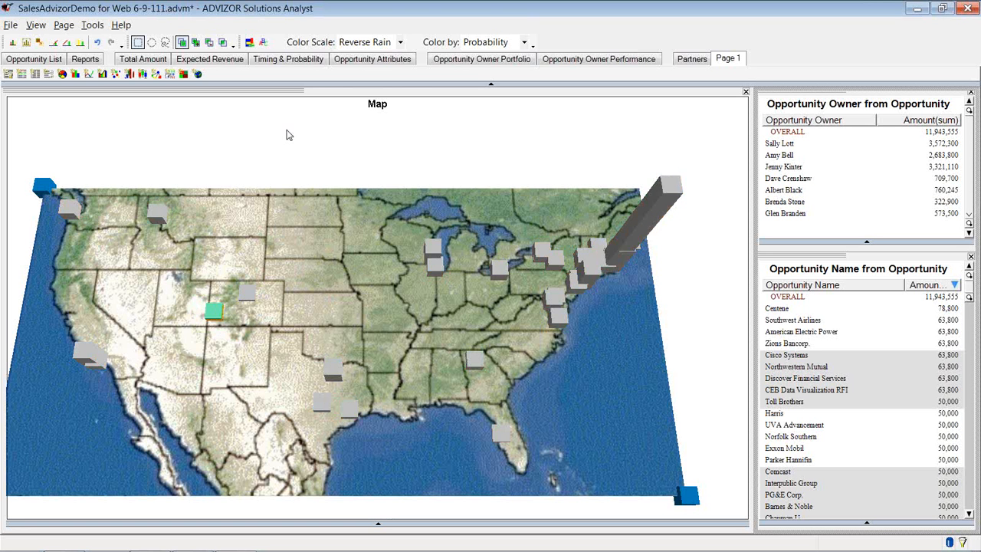
pyautogui.click(34, 59)
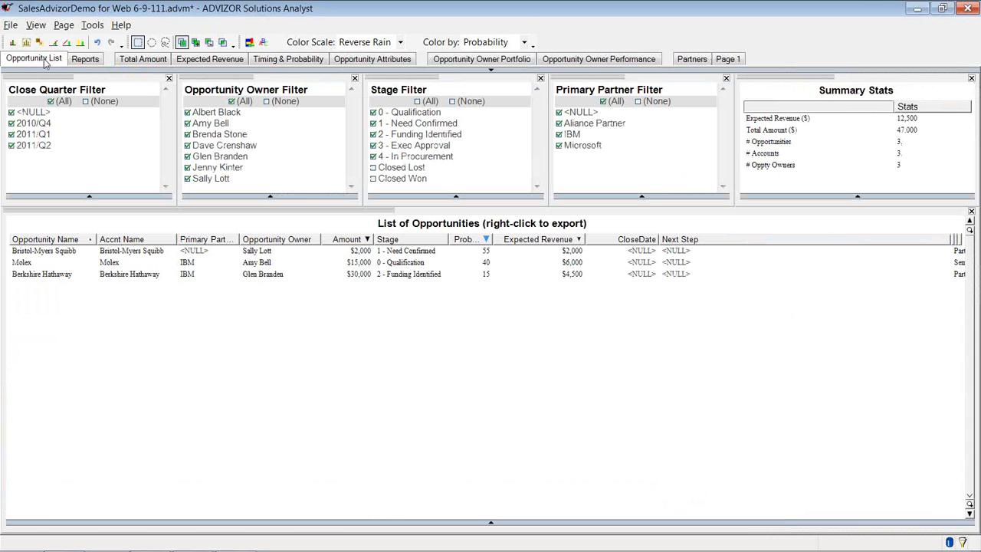
pyautogui.click(366, 61)
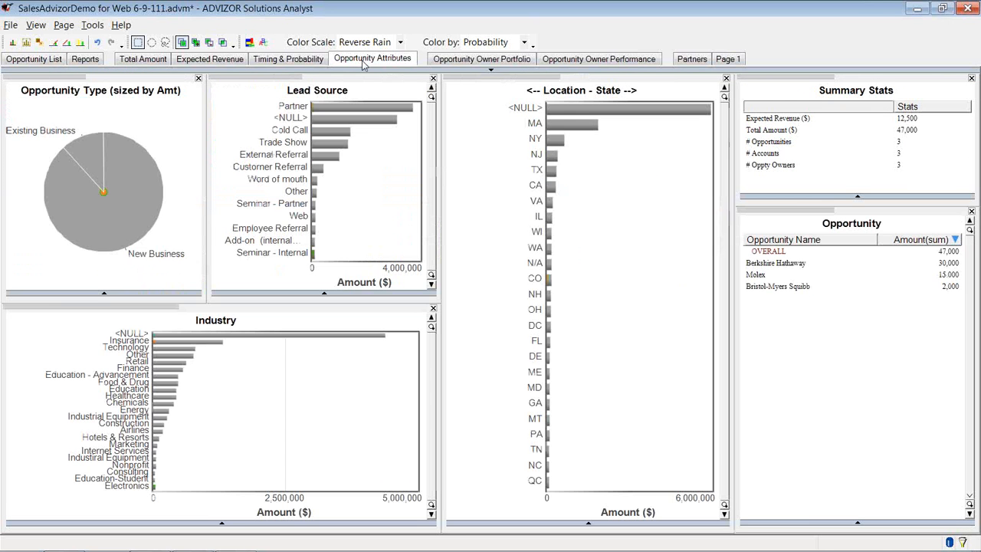
# - Move Page 1 directly after the Opportunity Attributes page and collapse its strip of chart types
pyautogui.click(725, 60)
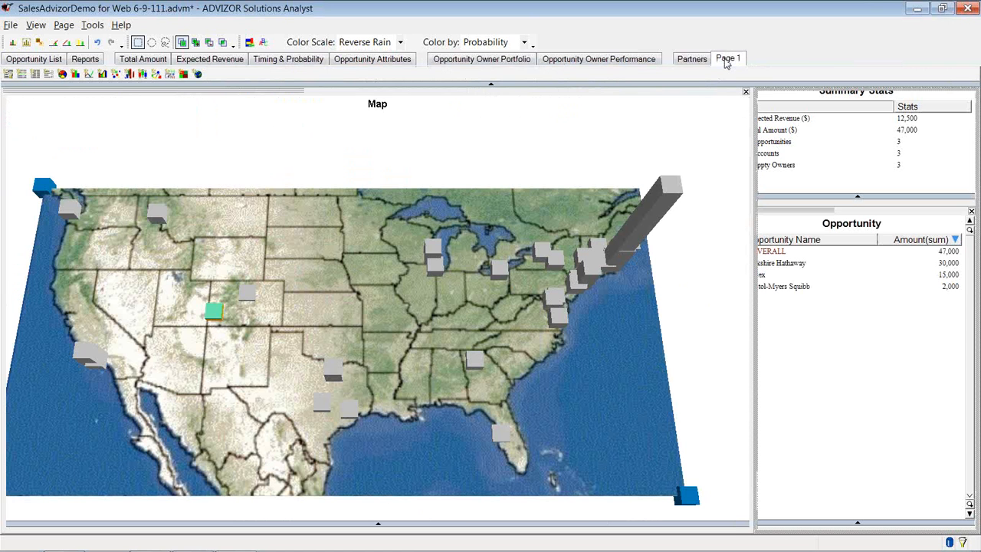
pyautogui.moveTo(725, 59); pyautogui.dragTo(418, 64)
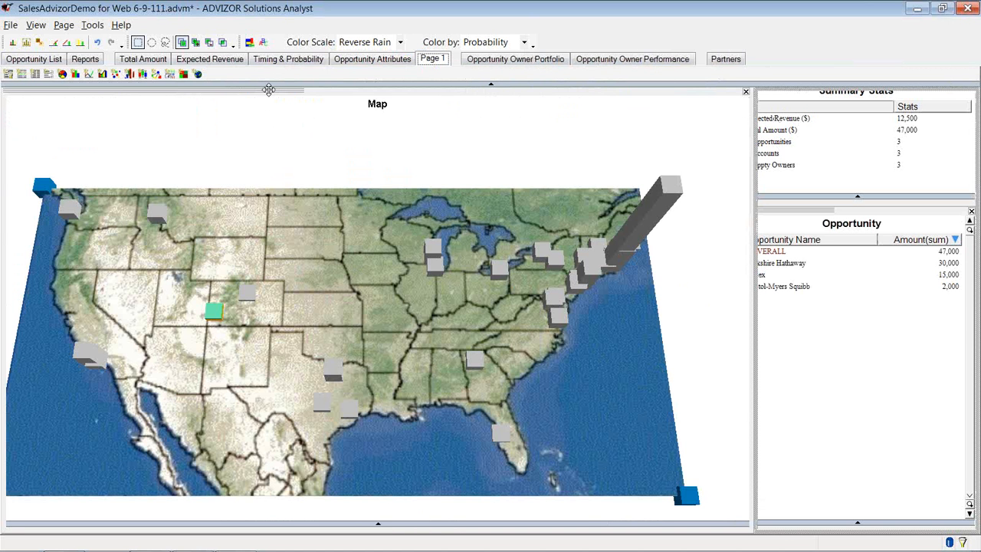
pyautogui.click(492, 89)
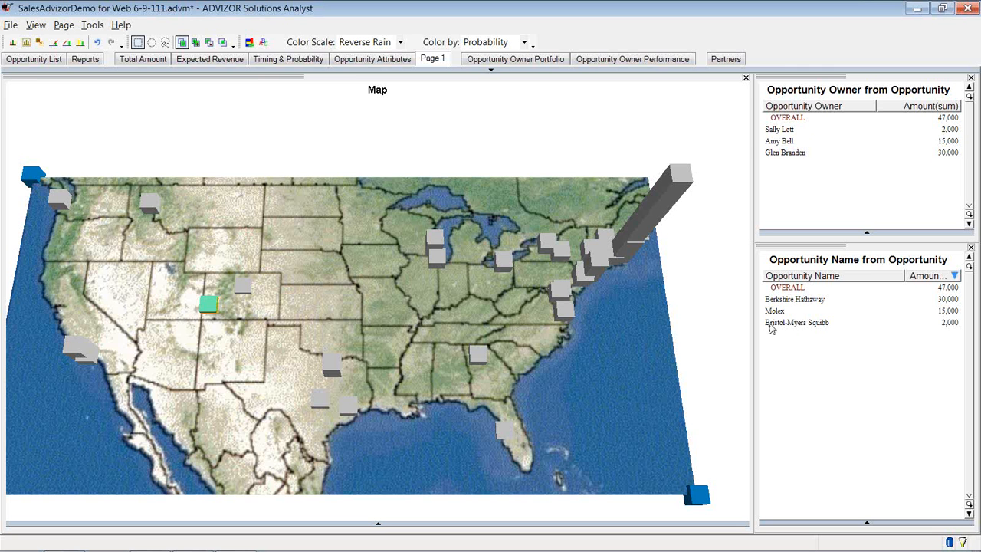
# - Select the map nodes beside Lake Michigan and examine their opportunities on the Timing & Probability page
pyautogui.moveTo(392, 208); pyautogui.dragTo(456, 279)
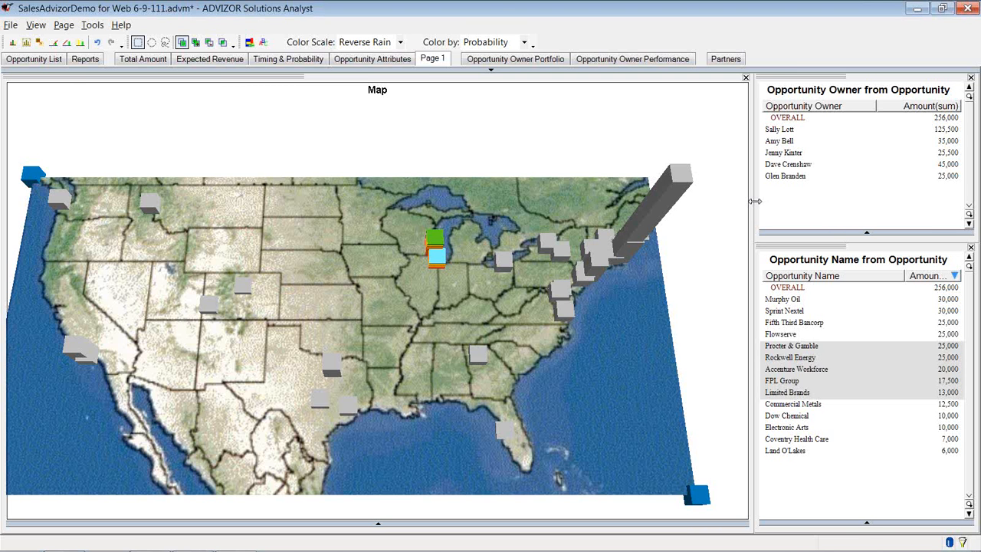
pyautogui.click(305, 65)
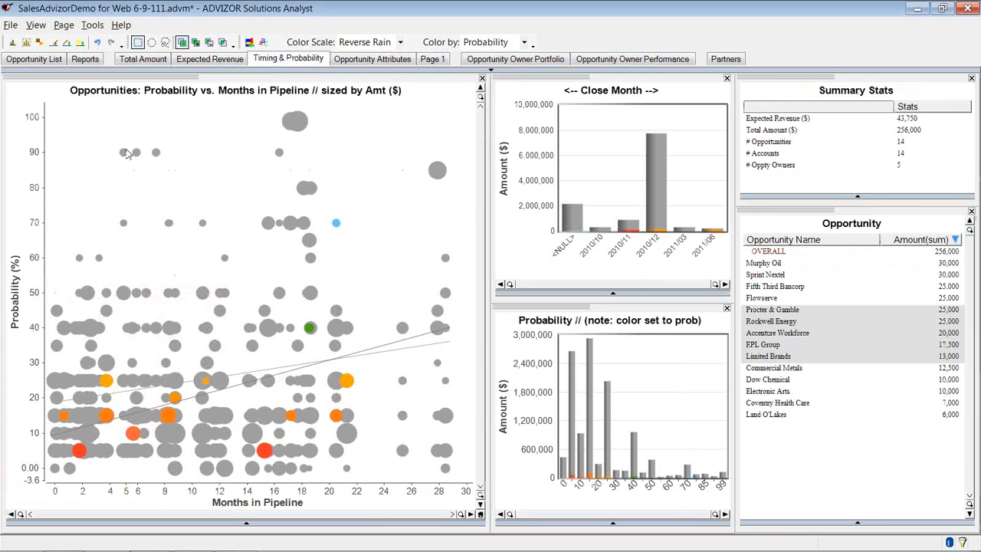
# - Select the opportunities with probability of 60% and above, exclude the unselected data, and show the result on Page 1
pyautogui.moveTo(49, 108); pyautogui.dragTo(462, 259)
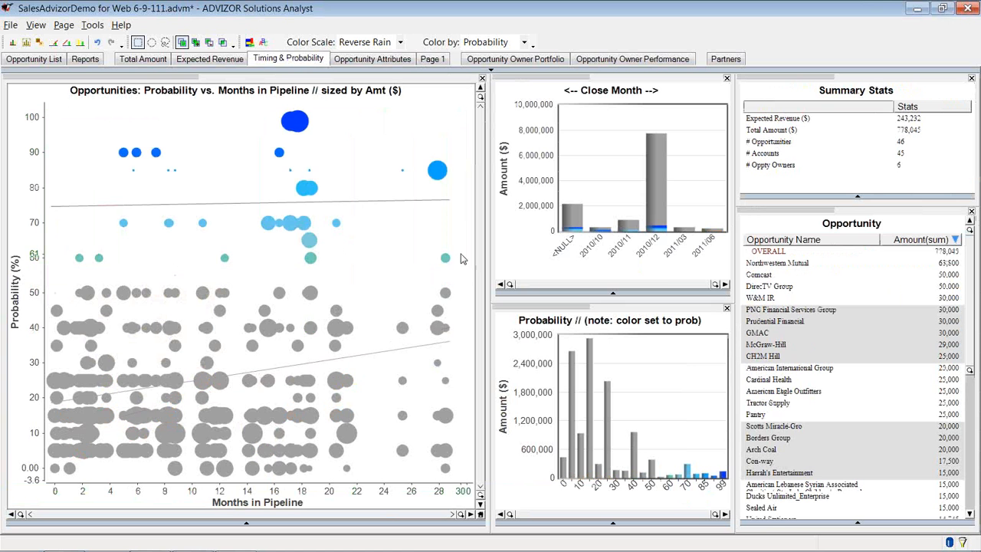
pyautogui.click(67, 43)
pyautogui.click(429, 61)
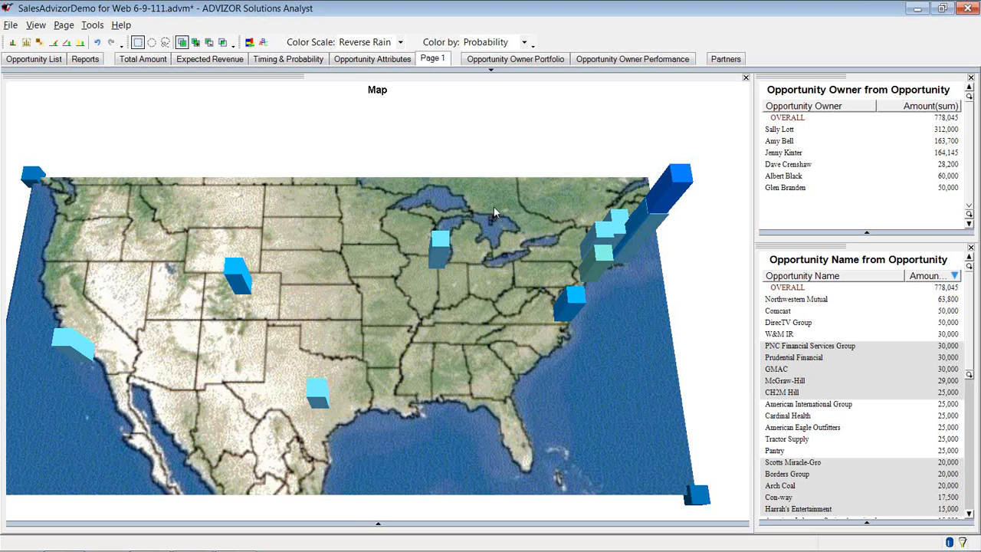
# - Rename Page 1 as Map
pyautogui.rightClick(433, 63)
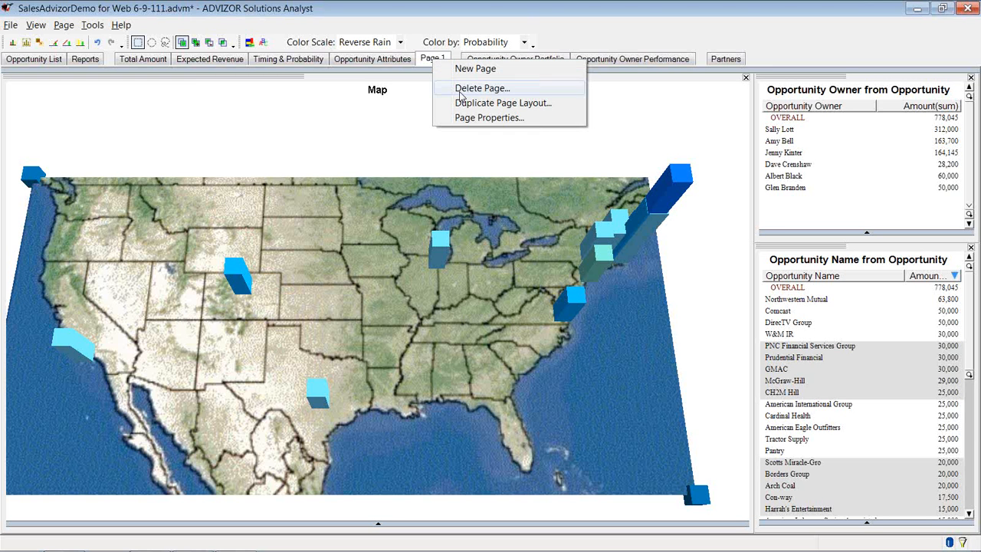
pyautogui.click(463, 118)
pyautogui.moveTo(429, 222); pyautogui.dragTo(332, 208)
pyautogui.write('Map')
pyautogui.press('Return')
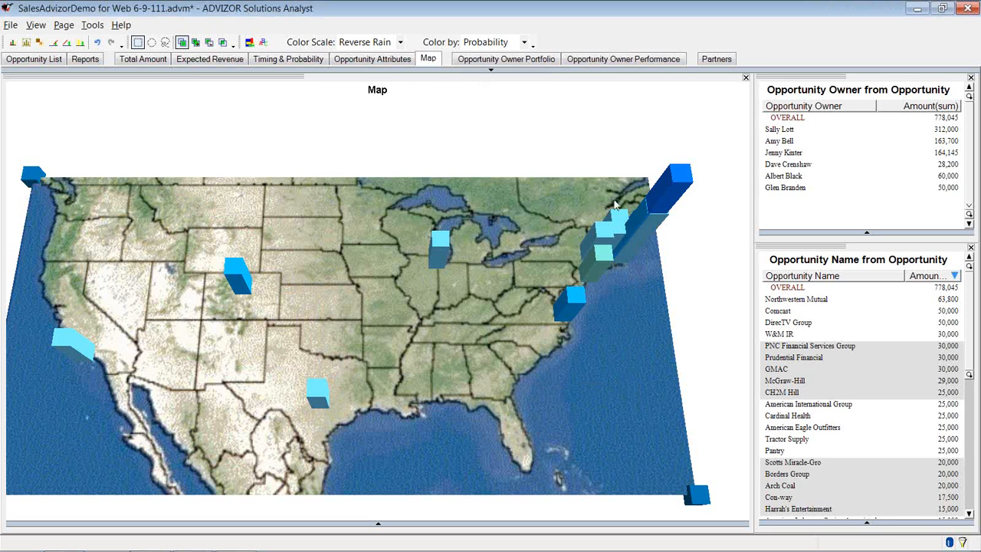
# - Shorten the title of the opportunity owner summary sheet to Opportunity Owner
pyautogui.moveTo(843, 232)
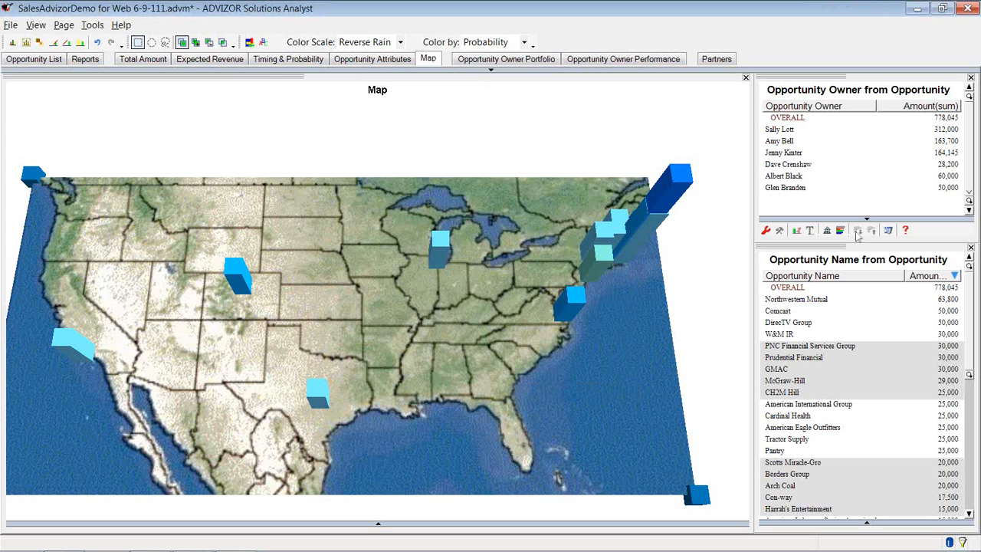
pyautogui.click(809, 230)
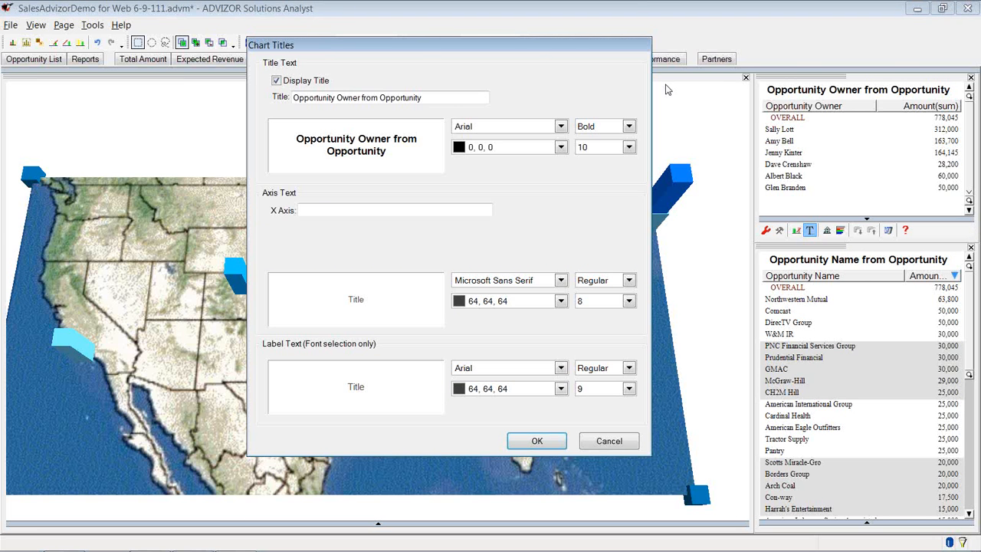
pyautogui.moveTo(422, 98); pyautogui.dragTo(363, 103)
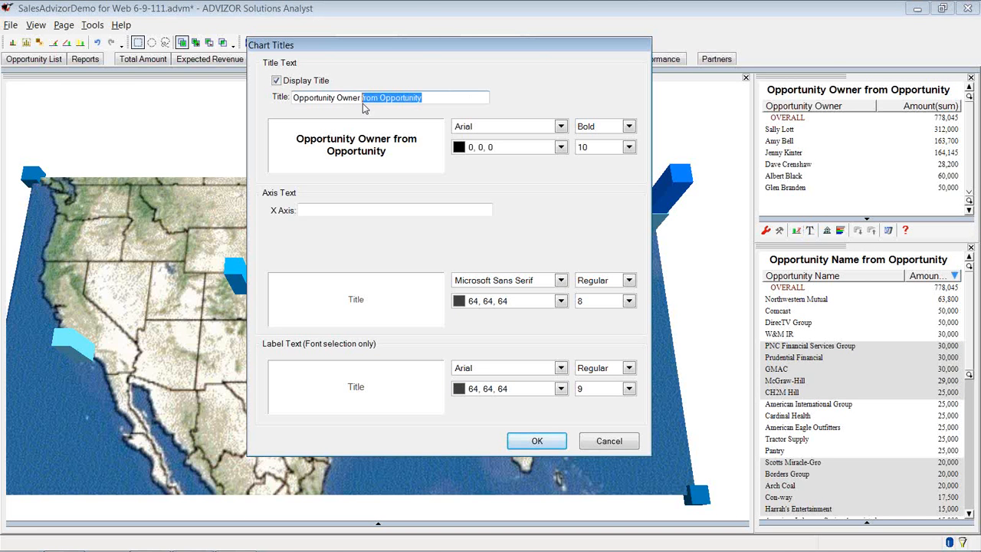
pyautogui.press('Delete')
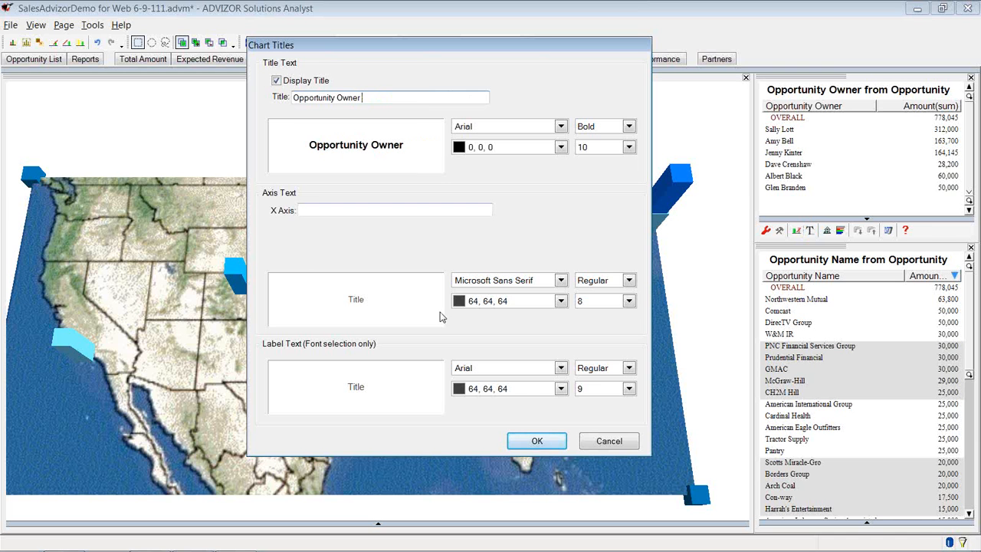
pyautogui.click(535, 441)
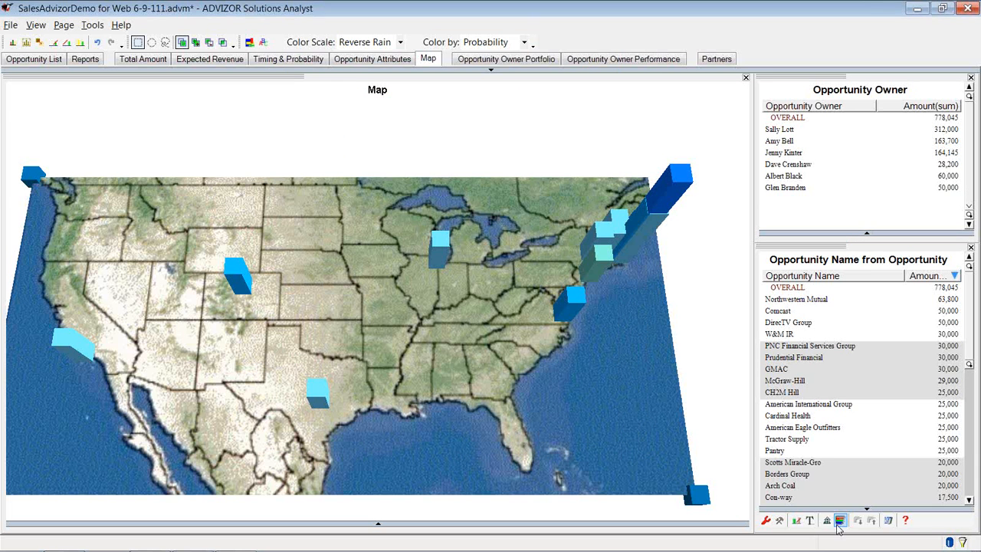
# - Shorten the title of the opportunity name summary sheet to Opportunity
pyautogui.click(810, 521)
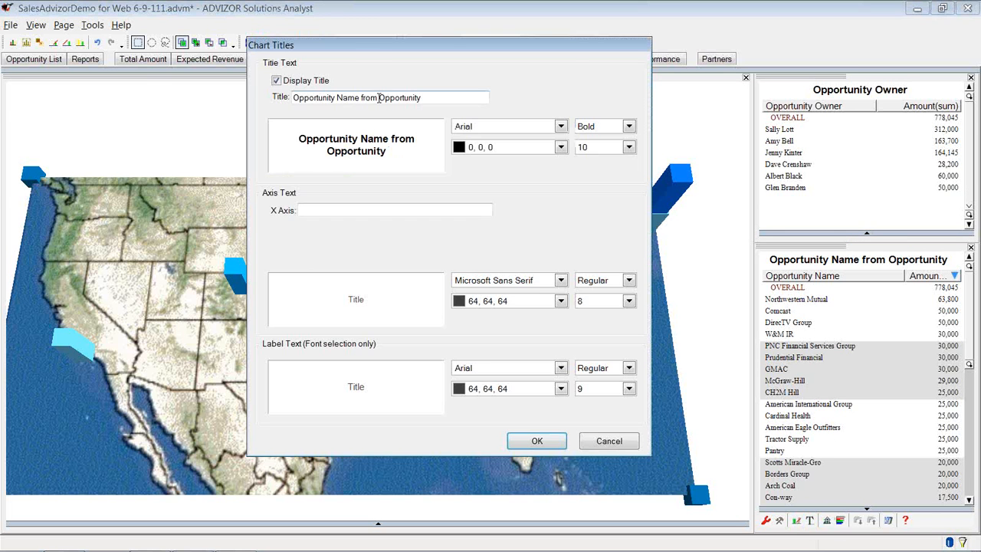
pyautogui.moveTo(378, 97); pyautogui.dragTo(267, 86)
pyautogui.press('Delete')
pyautogui.press('Delete')
pyautogui.click(537, 441)
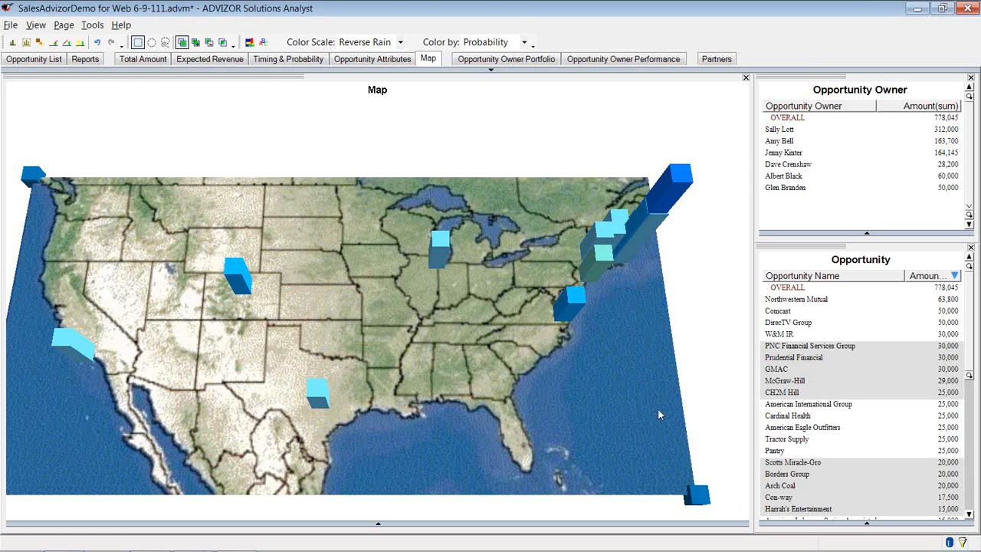
# - Show the task guide and open its help on how to load data
pyautogui.click(38, 26)
pyautogui.click(81, 181)
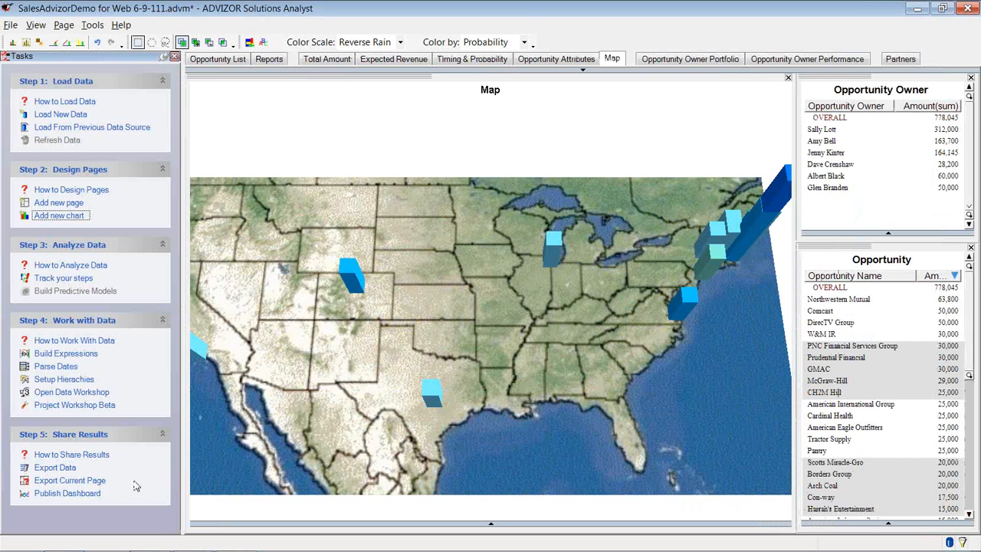
pyautogui.click(70, 103)
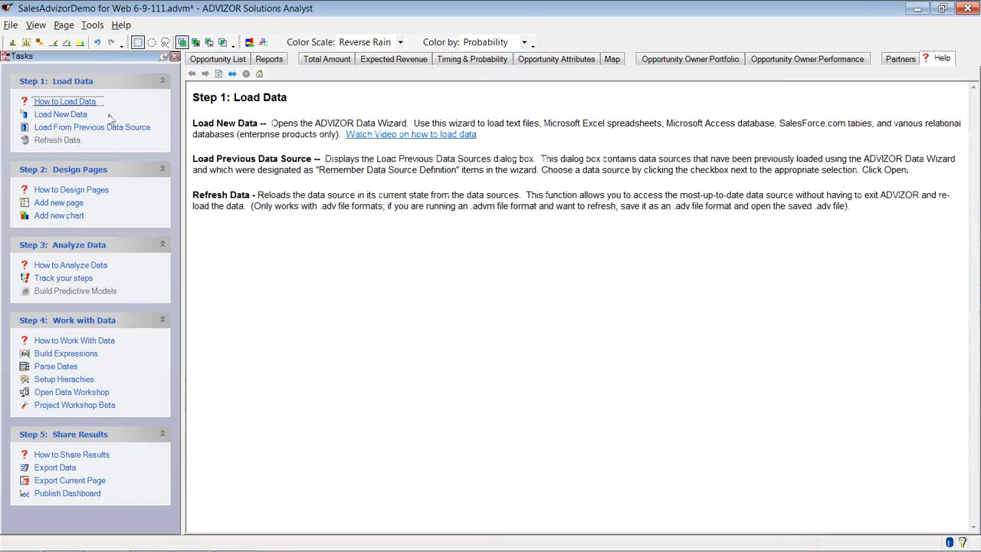
# - Start loading new data and examine the database types offered for a Database source, returning to the source type choice
pyautogui.click(77, 116)
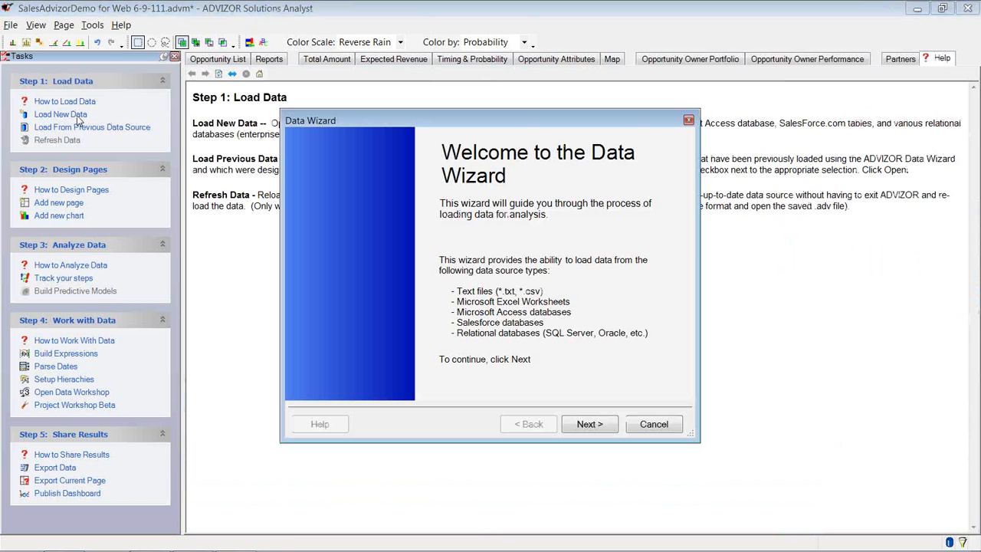
pyautogui.click(583, 428)
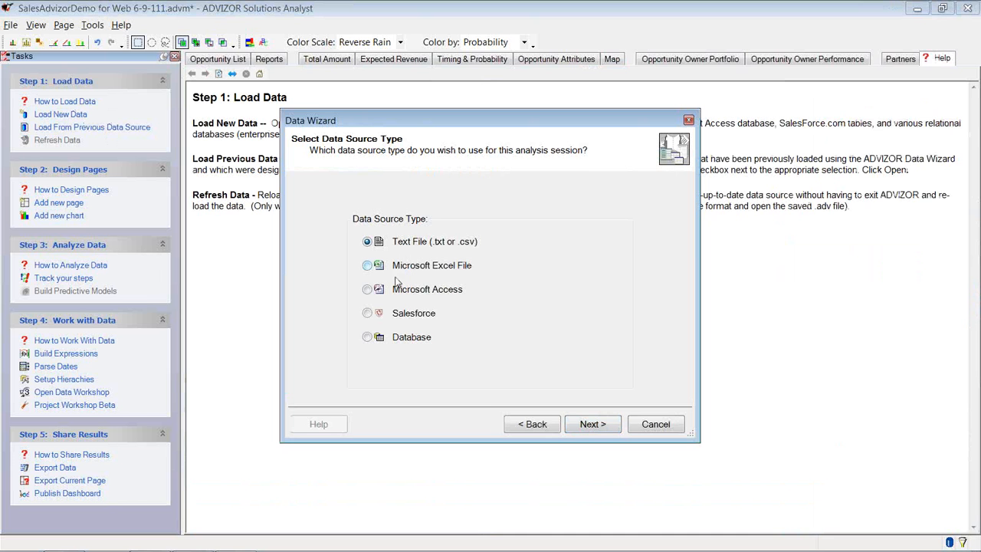
pyautogui.click(367, 336)
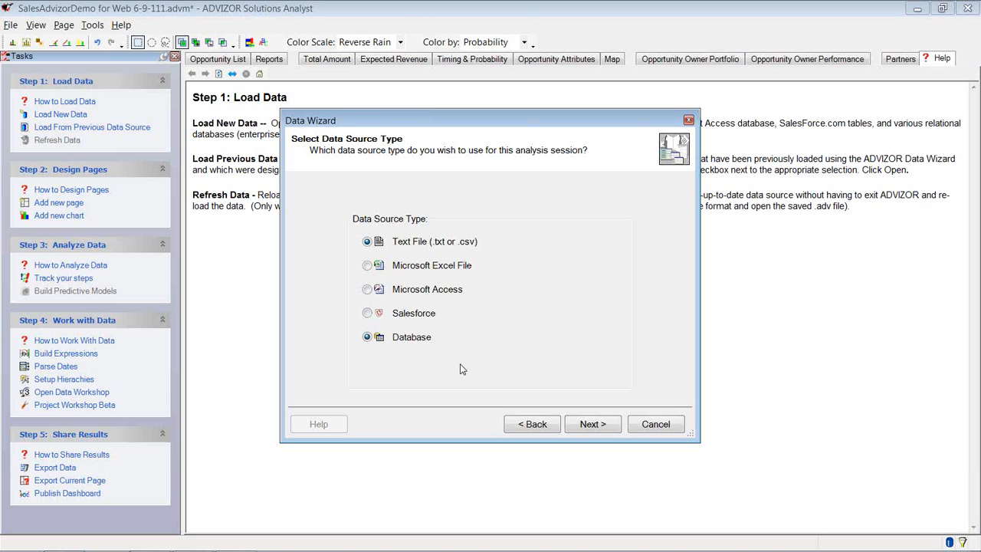
pyautogui.click(588, 426)
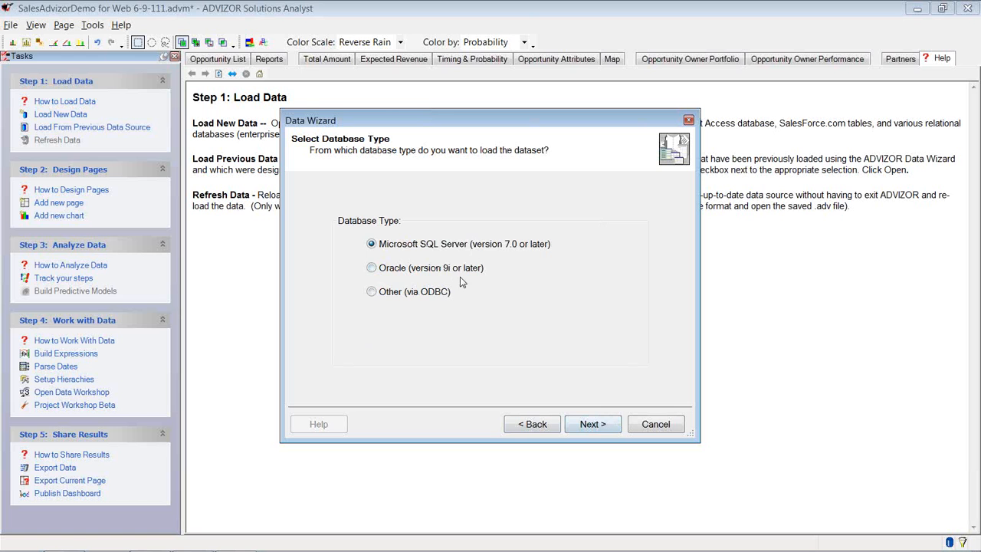
pyautogui.click(528, 426)
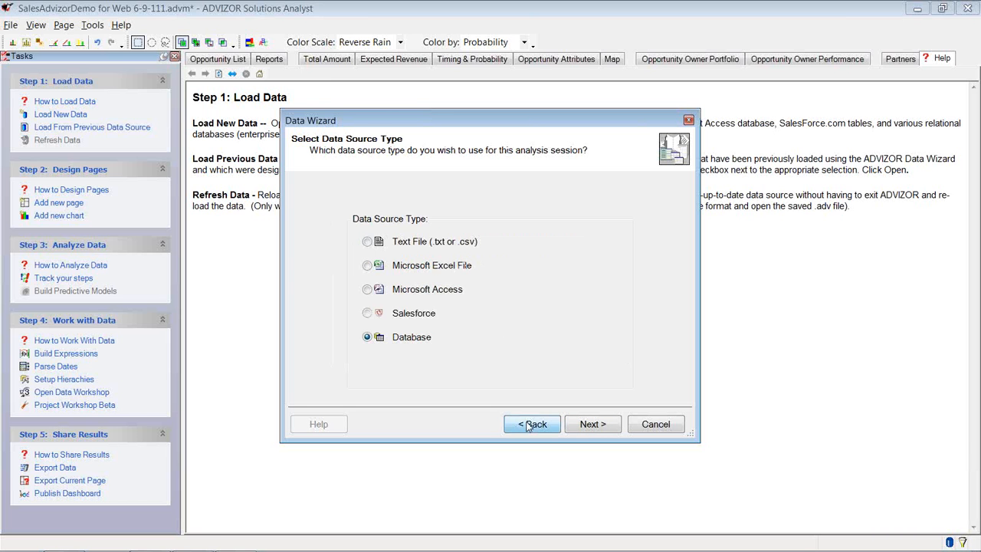
# - Choose Microsoft Excel File as the data source type and pick USMutualFunds.xls from the Demos folder on the Desktop
pyautogui.click(368, 265)
pyautogui.click(568, 427)
pyautogui.click(636, 266)
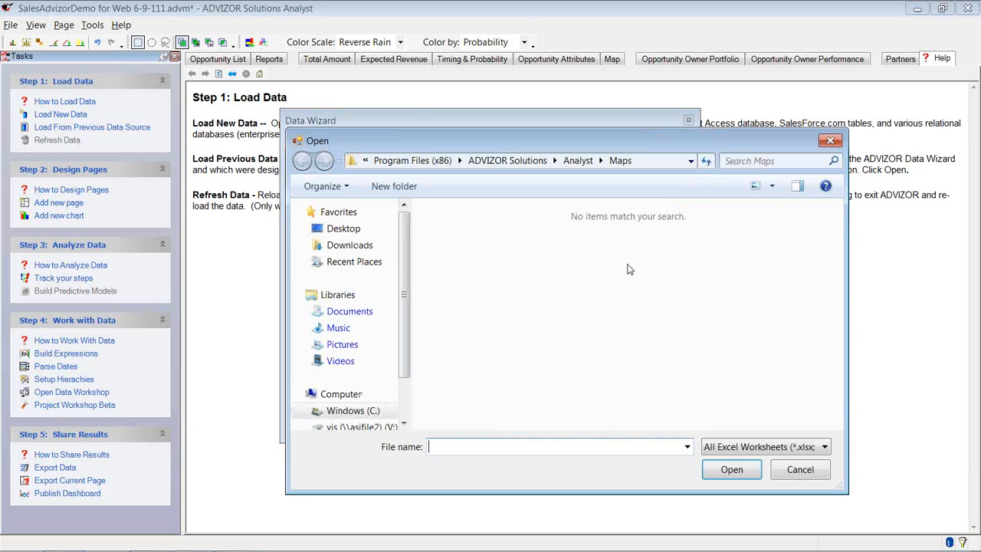
pyautogui.click(341, 228)
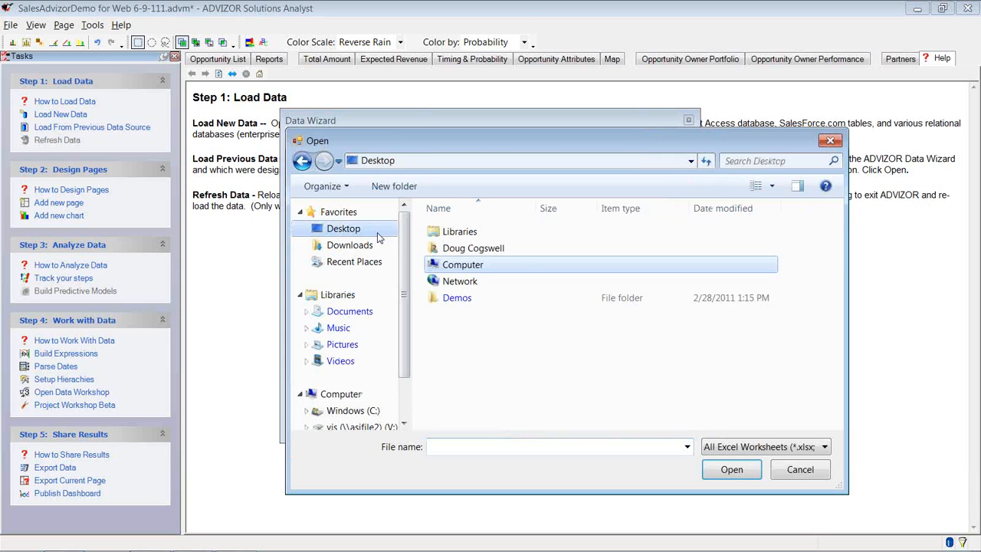
pyautogui.doubleClick(452, 299)
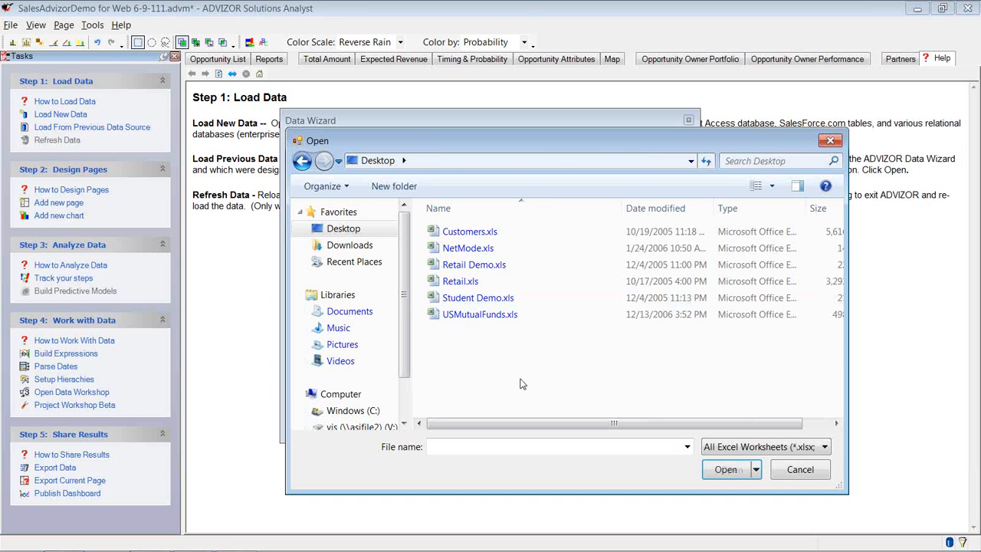
pyautogui.click(466, 317)
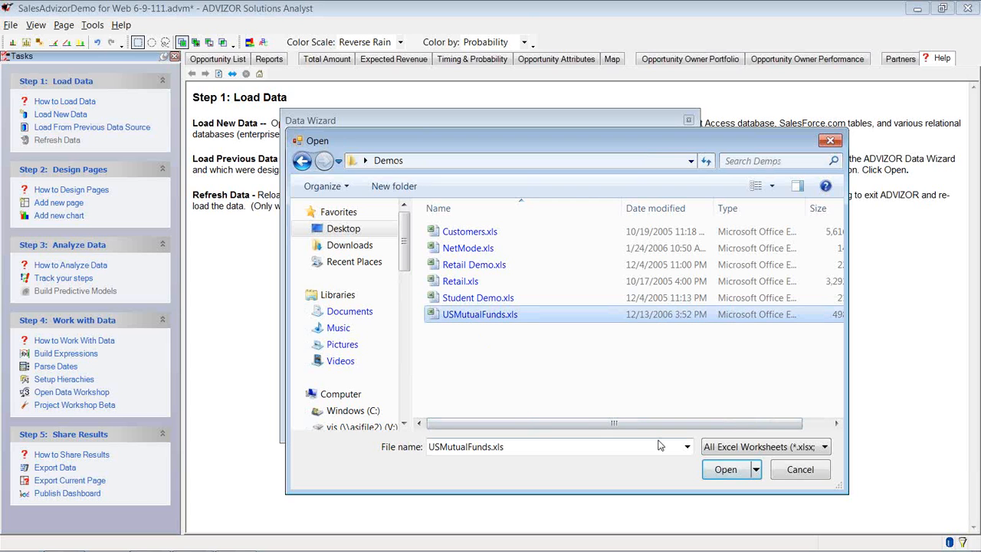
pyautogui.click(724, 471)
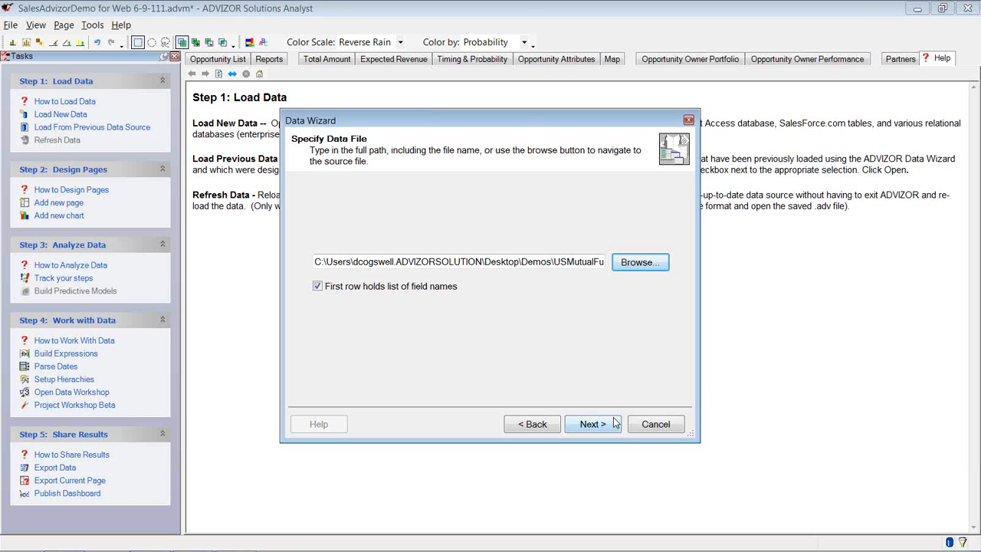
# - Include the USMutualFunds$ table in the dataset, with the first row holding the field names
pyautogui.click(593, 424)
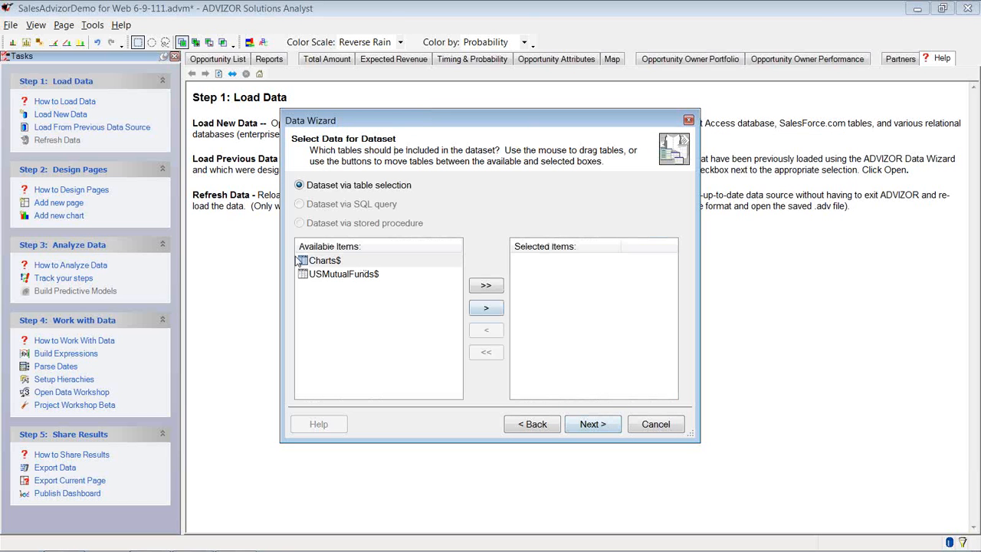
pyautogui.click(335, 276)
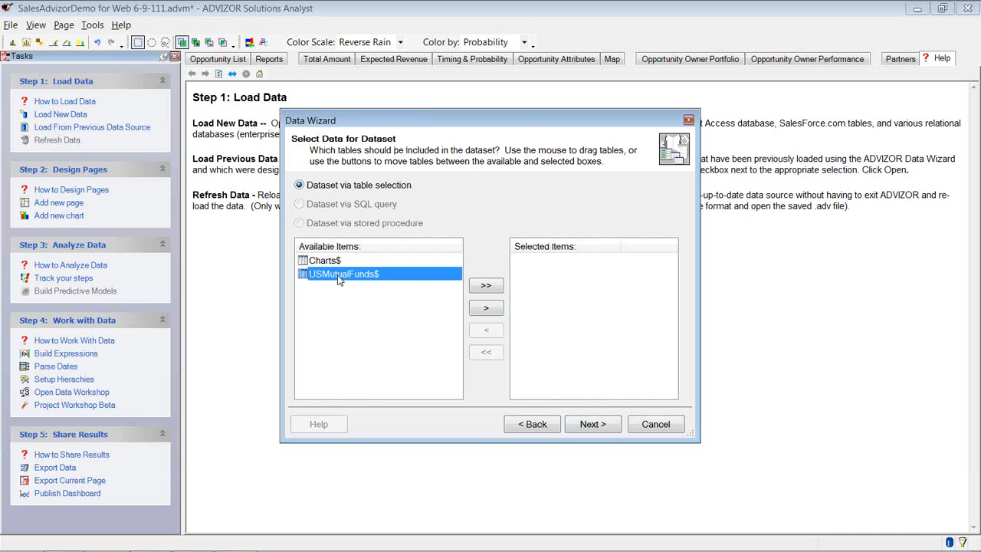
pyautogui.click(487, 309)
pyautogui.click(592, 424)
# - Accept the field configuration and finish loading the dataset without remembering the data source definition
pyautogui.moveTo(696, 439); pyautogui.dragTo(833, 551)
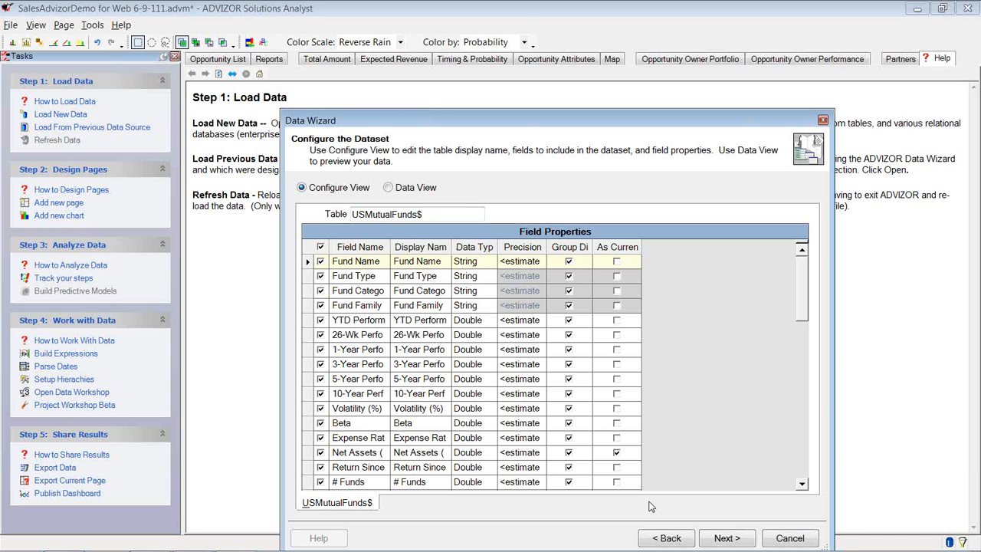
pyautogui.click(717, 539)
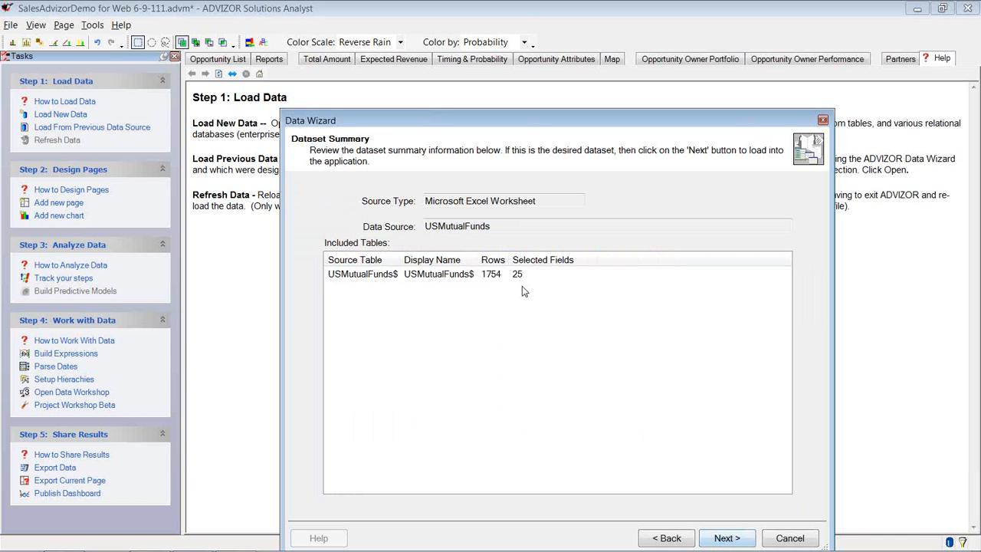
pyautogui.click(718, 541)
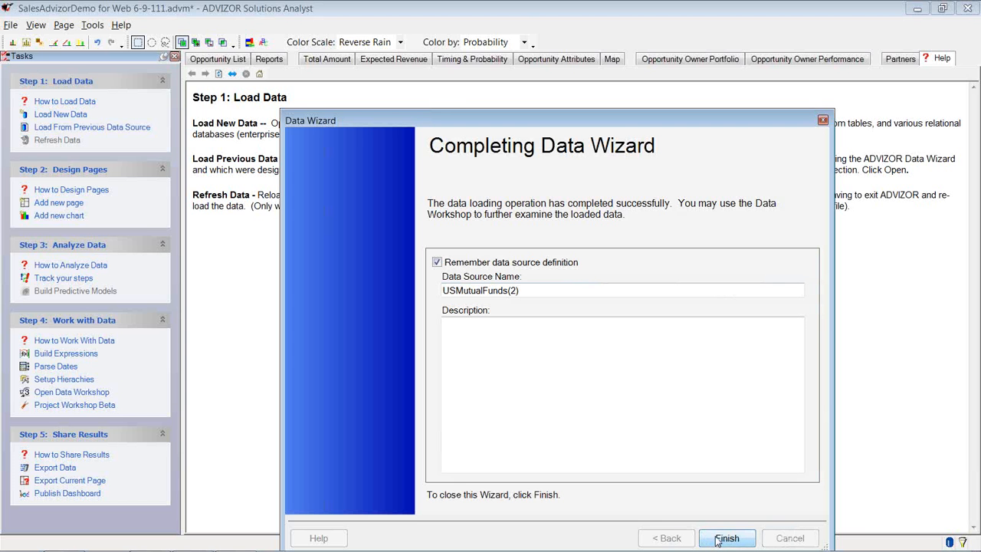
pyautogui.click(437, 262)
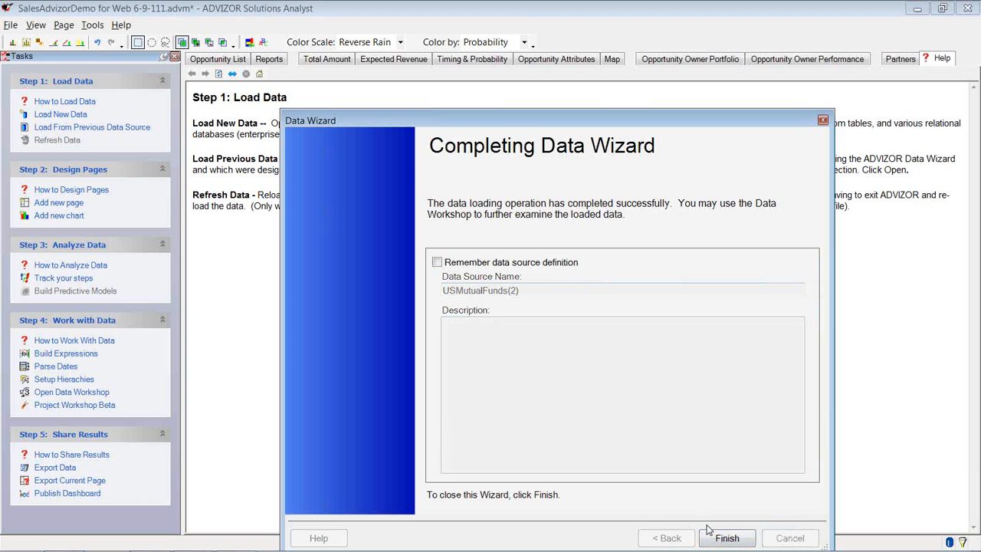
pyautogui.click(725, 538)
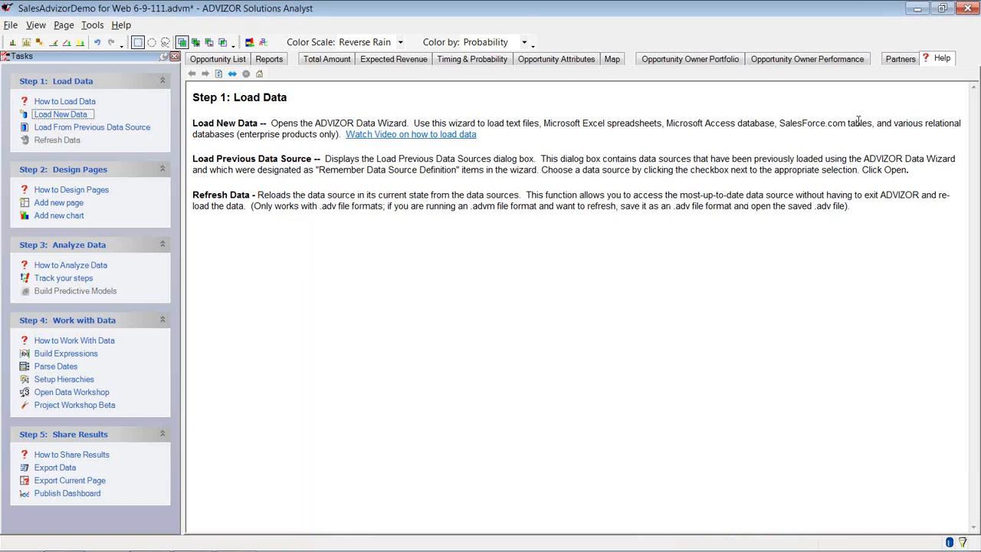
# - Close the Help page and its index, return to the Map page, and hide the task guide
pyautogui.rightClick(929, 60)
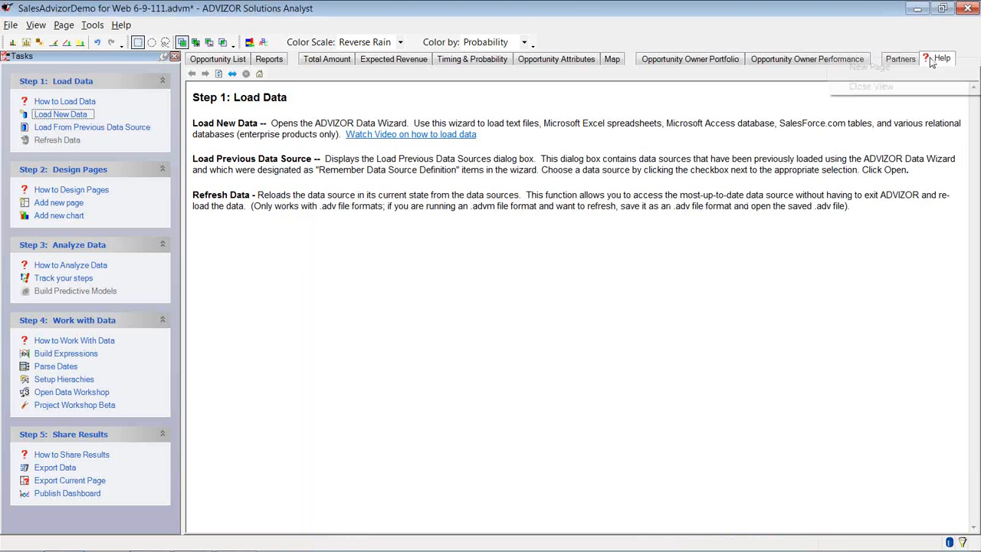
pyautogui.click(889, 87)
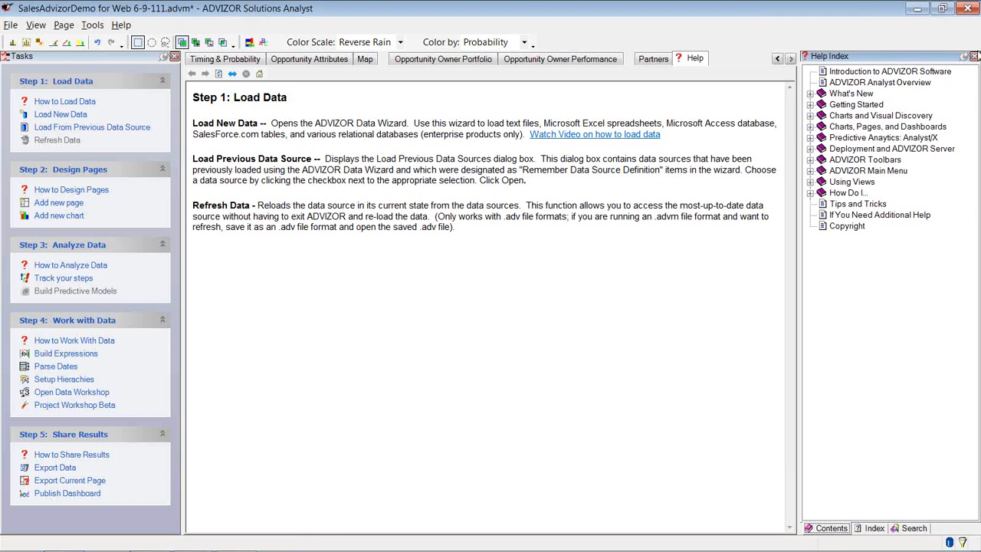
pyautogui.click(974, 56)
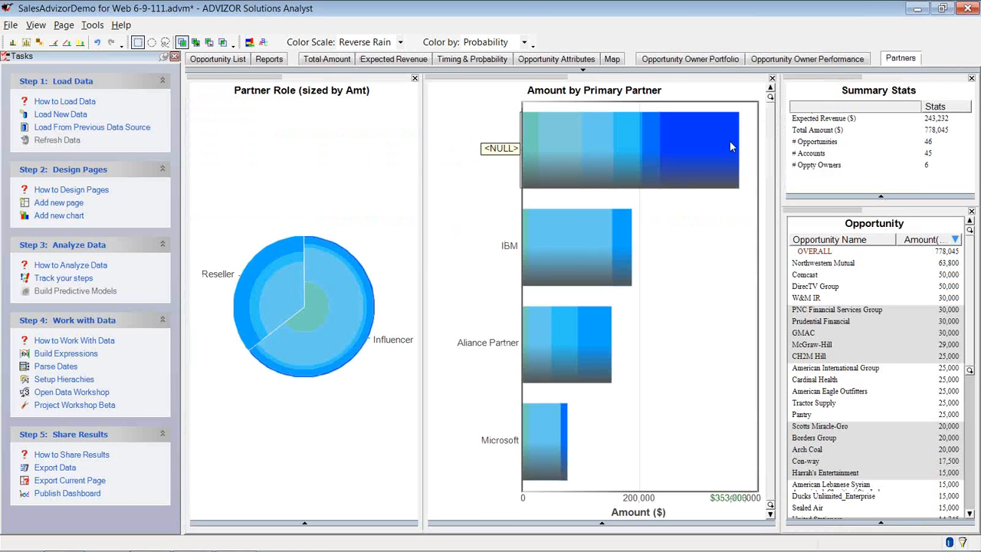
pyautogui.click(613, 60)
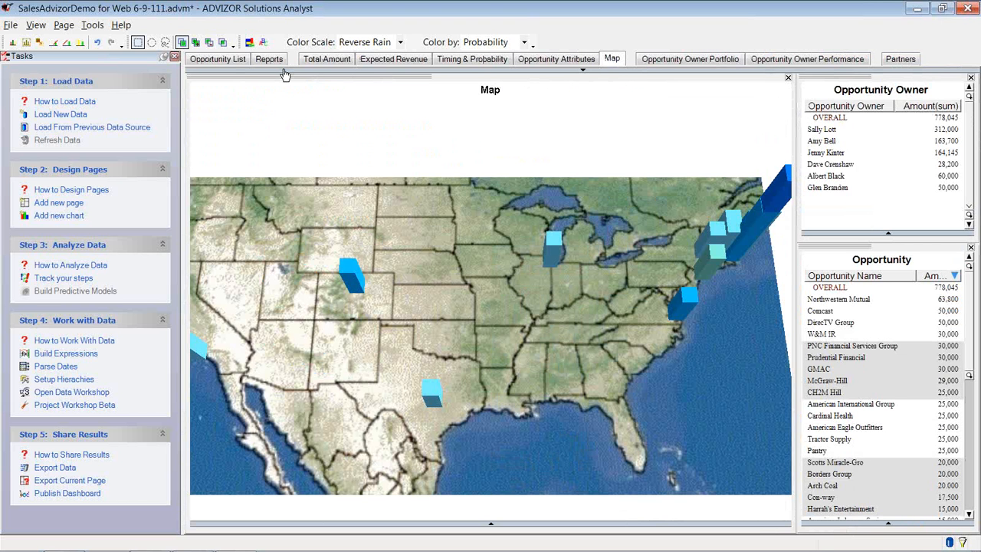
pyautogui.click(175, 58)
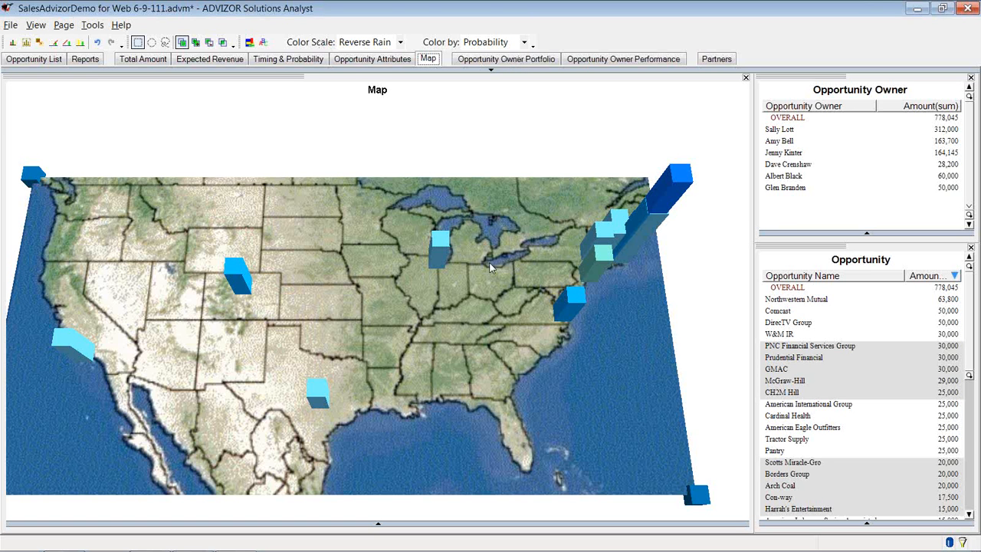
# - Restore the excluded data, select all opportunities, and show the Opportunity Owner Portfolio page
pyautogui.click(80, 42)
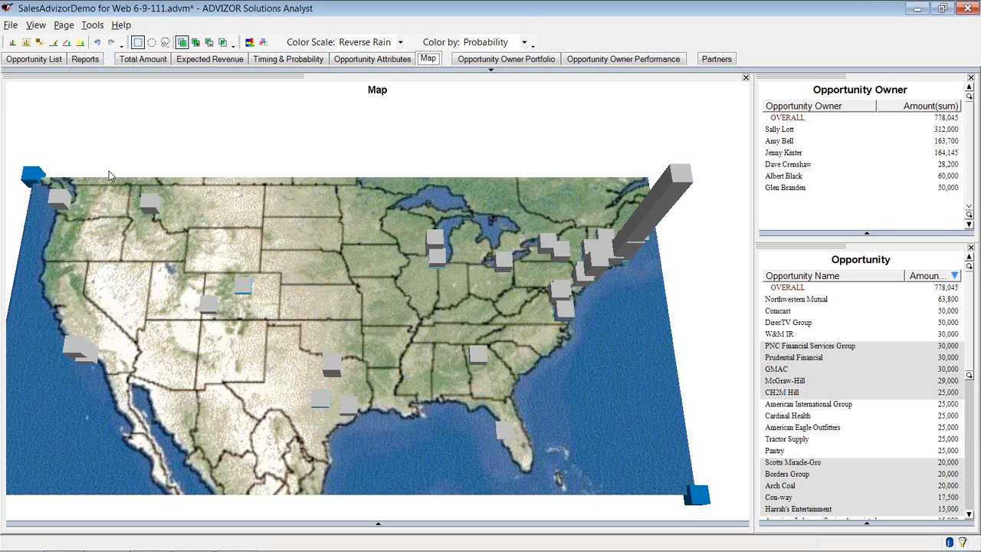
pyautogui.click(12, 42)
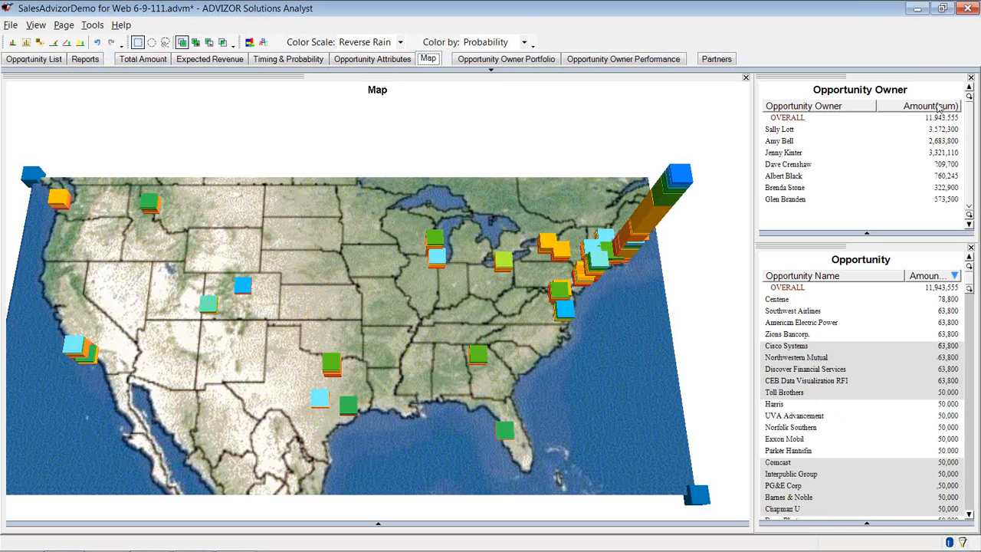
pyautogui.click(531, 59)
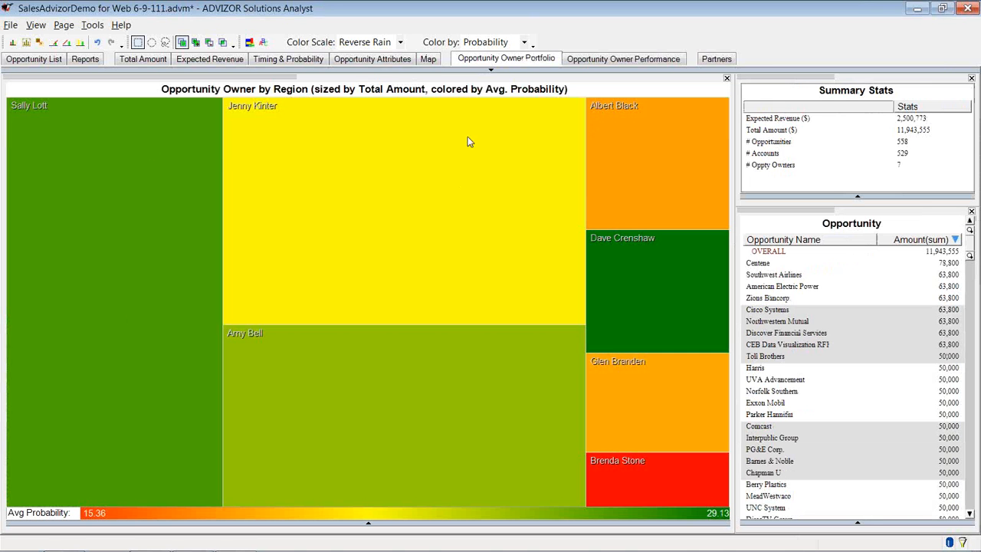
pyautogui.moveTo(464, 124)
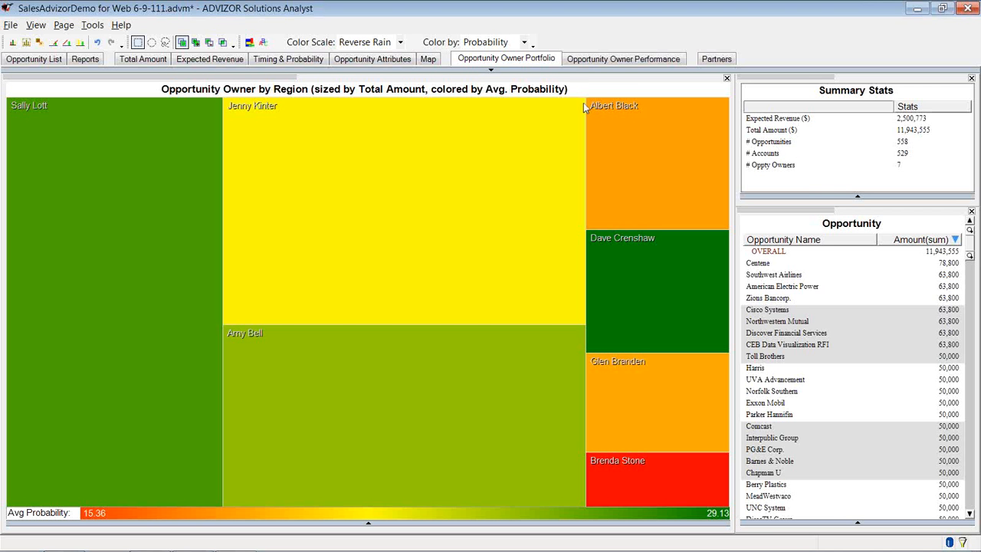
# - Show the Opportunity Owner Performance page and examine the number of opportunities per owner
pyautogui.moveTo(88, 153)
pyautogui.moveTo(140, 229)
pyautogui.moveTo(655, 473)
pyautogui.click(588, 62)
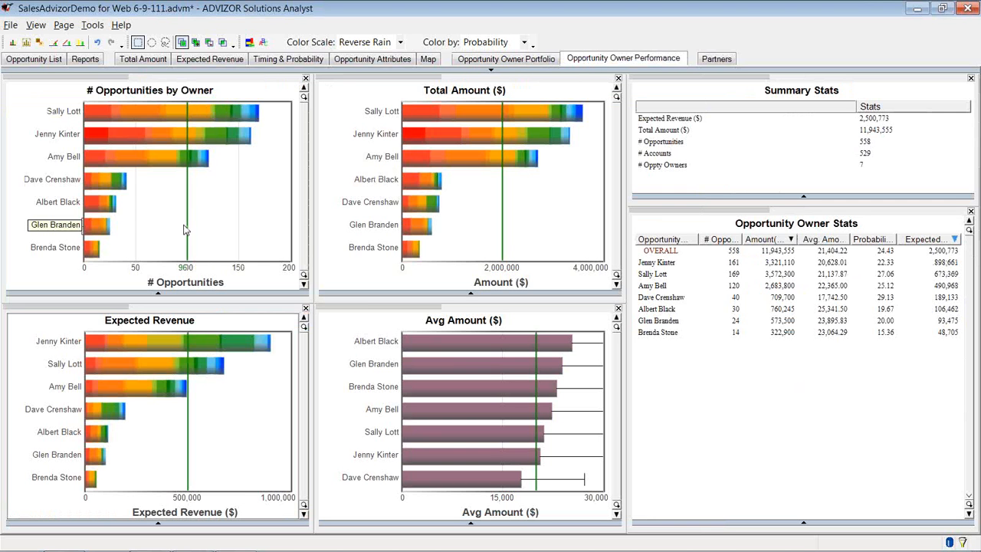
pyautogui.moveTo(187, 224)
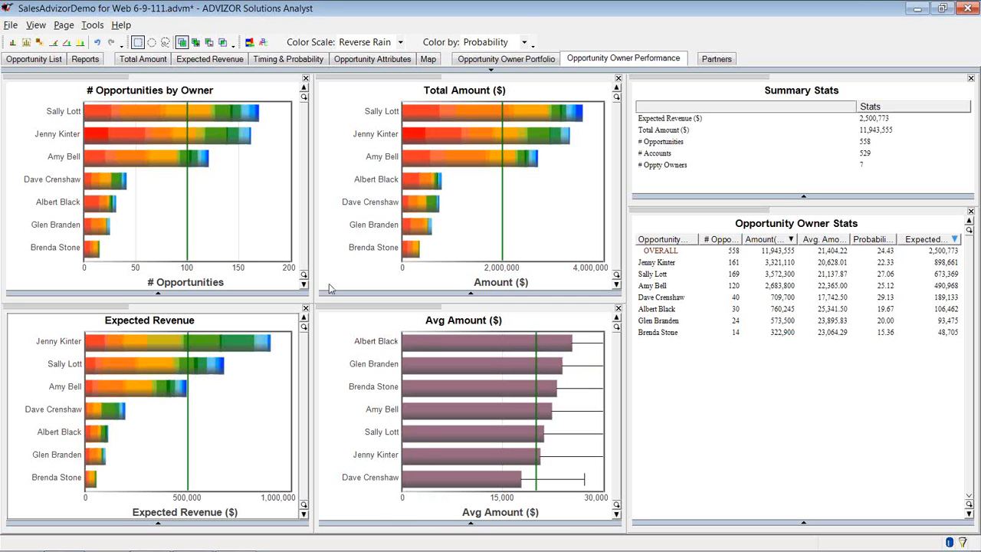
# - Select the owner with the highest average in the Avg Amount chart and view the selection on the Opportunity Owner Portfolio page
pyautogui.click(415, 347)
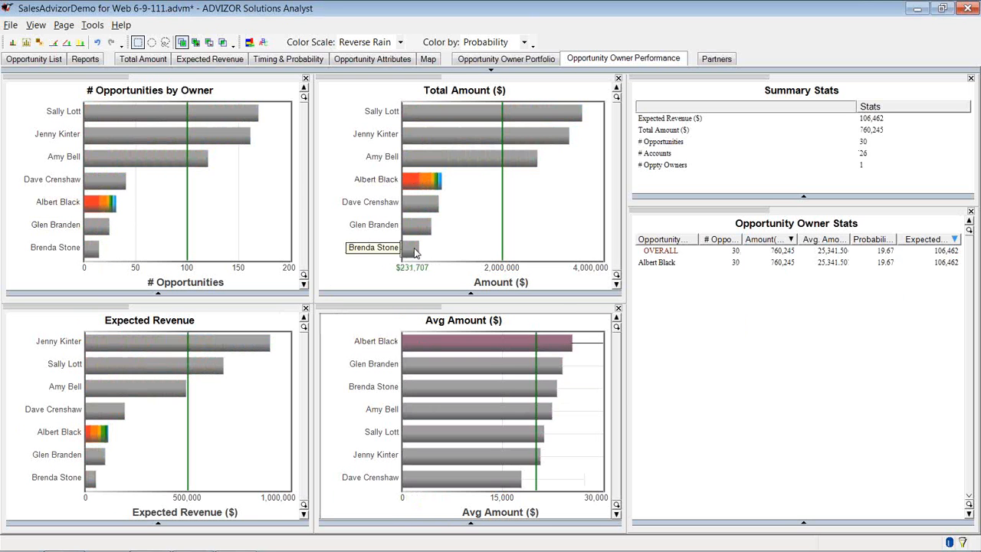
pyautogui.moveTo(424, 348)
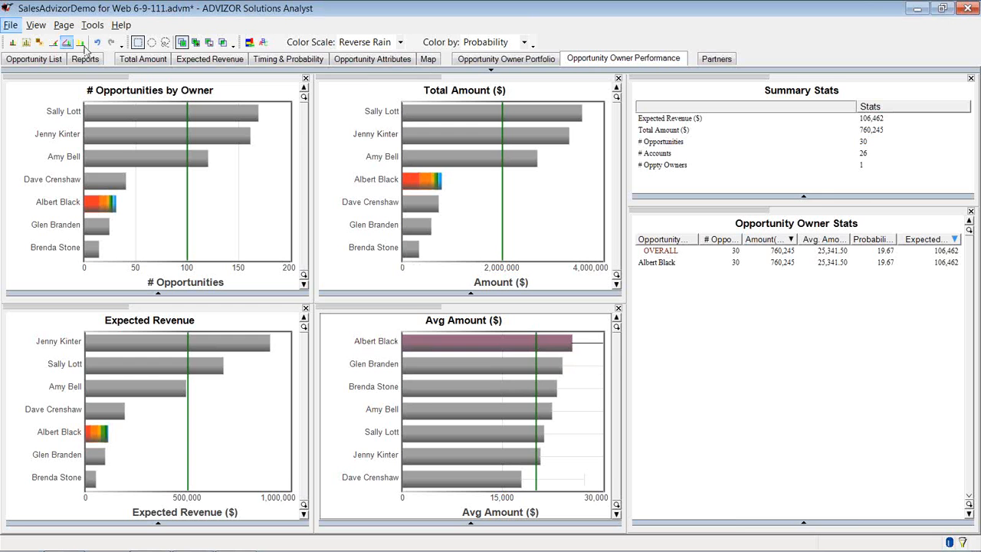
pyautogui.click(466, 61)
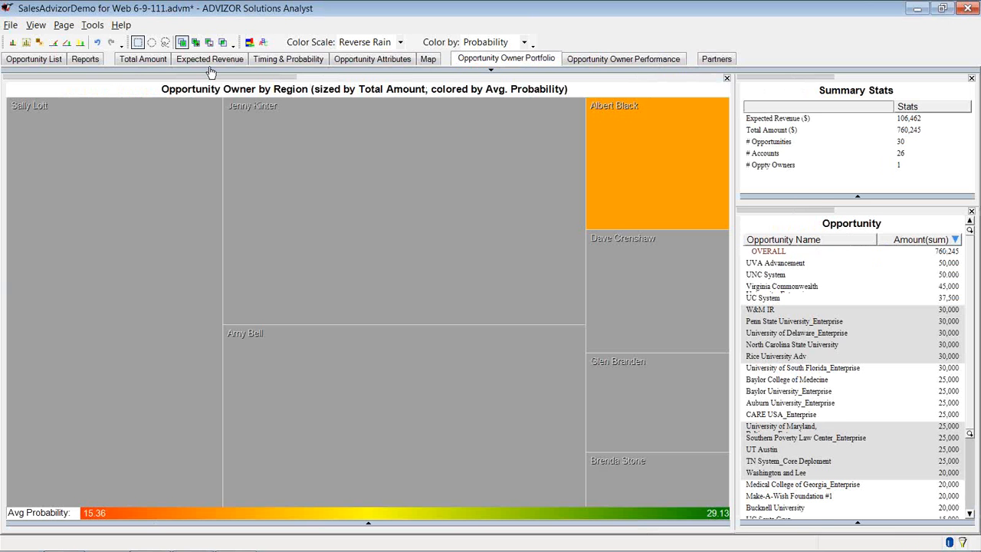
# - Reselect all opportunities, and on the Timing & Probability page select those above about 13 months in pipeline and below about 37% probability
pyautogui.click(12, 43)
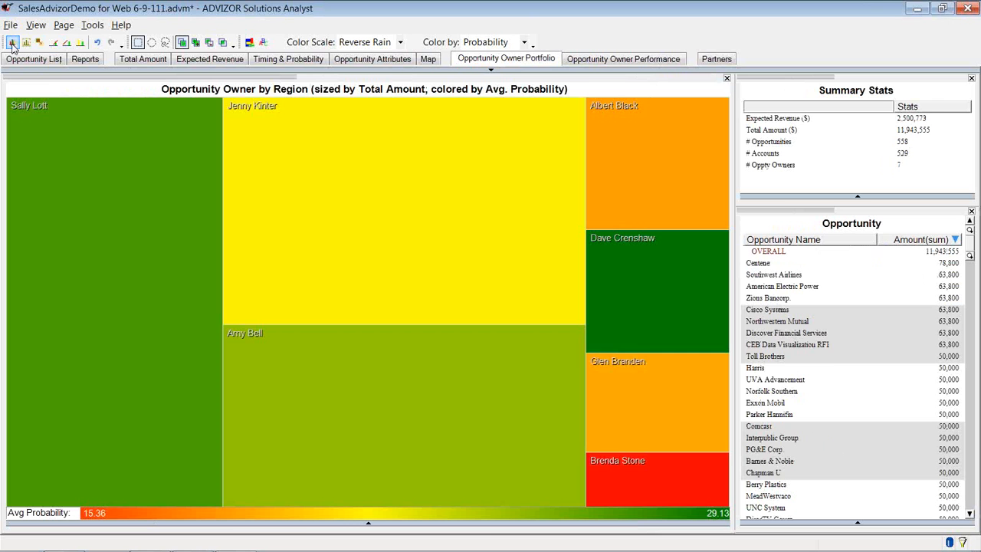
pyautogui.click(261, 61)
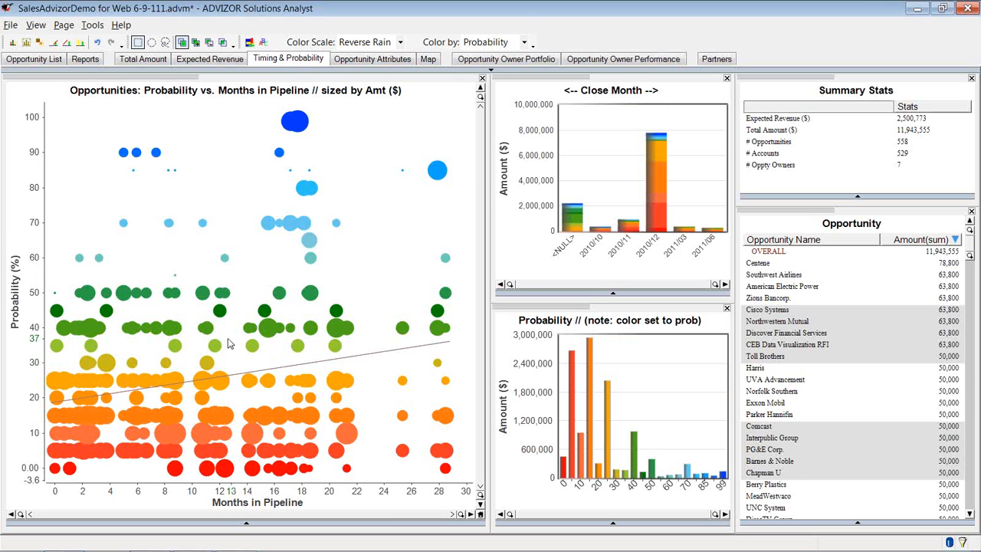
pyautogui.moveTo(228, 342); pyautogui.dragTo(462, 498)
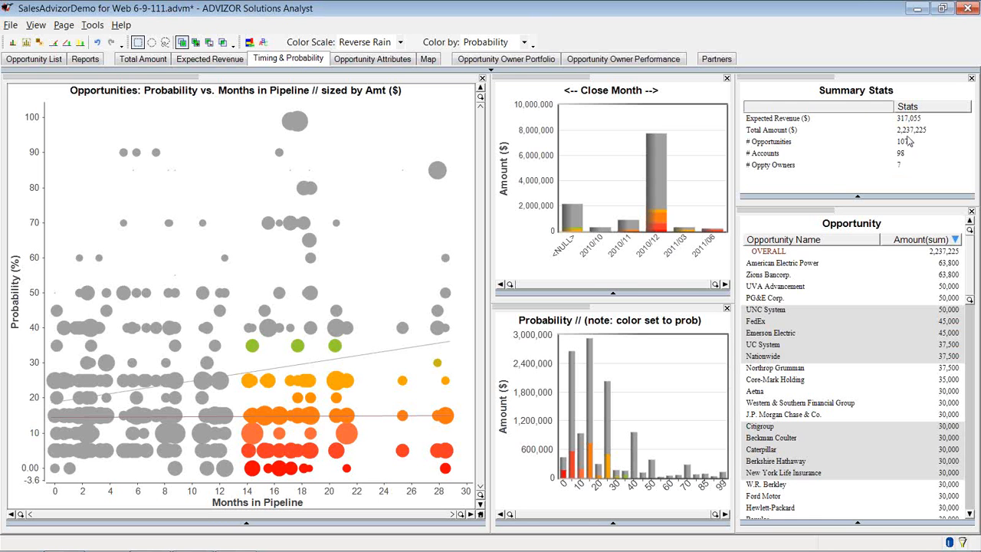
# - Show the Opportunity Owner Portfolio page and examine each owner's selected share of the total amount
pyautogui.click(521, 62)
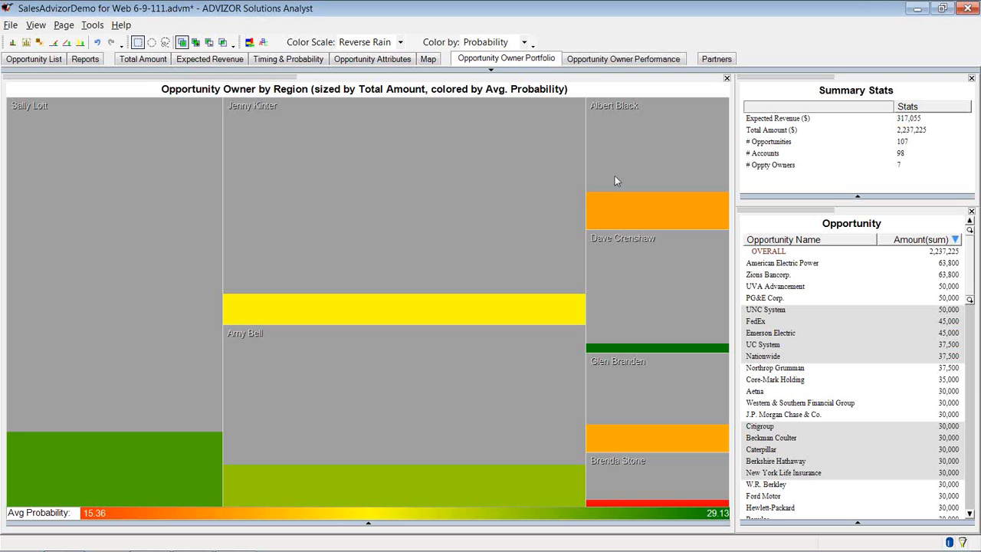
pyautogui.moveTo(621, 180)
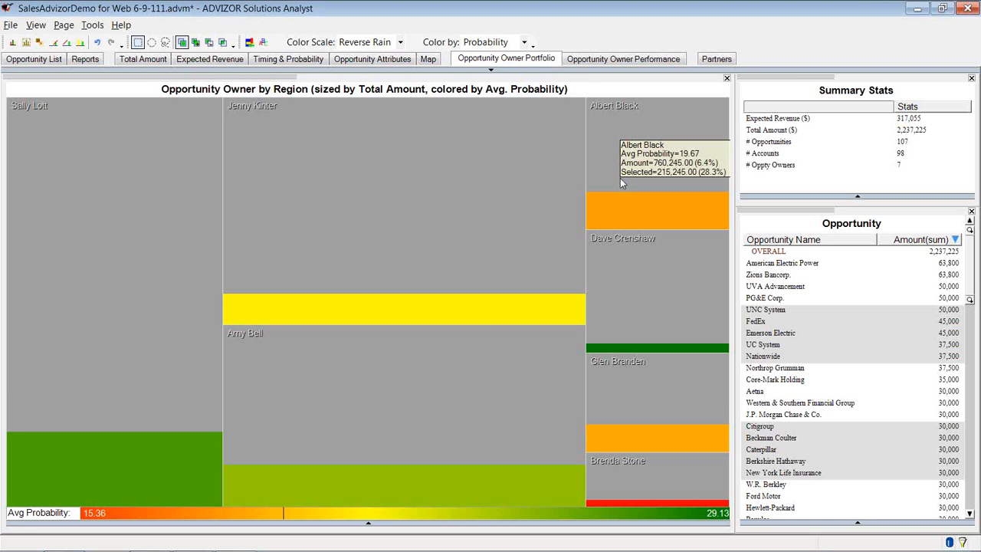
pyautogui.moveTo(608, 279)
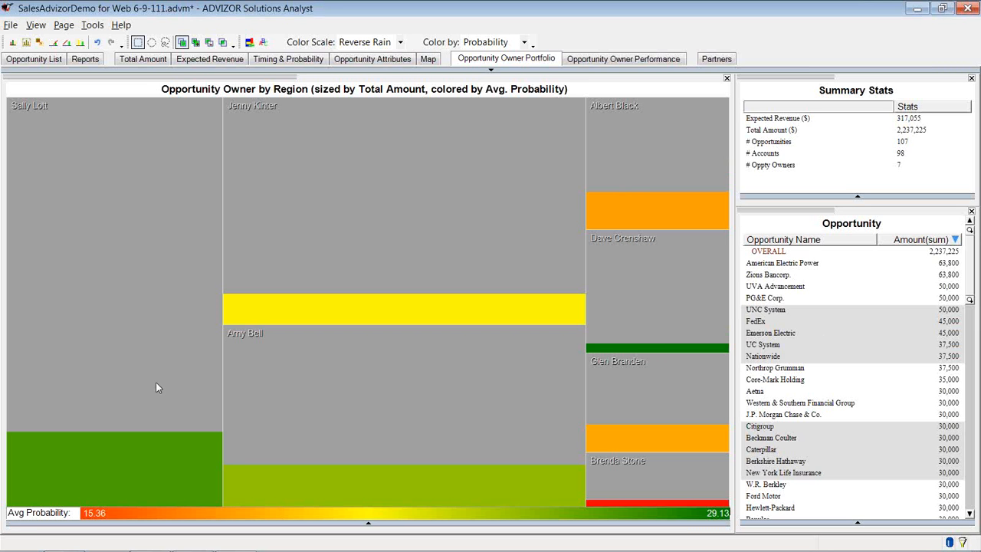
pyautogui.moveTo(102, 418)
# - Select the owner at the top of the treemap's right column and view that owner's opportunities on the Timing & Probability page
pyautogui.moveTo(642, 194); pyautogui.dragTo(651, 197)
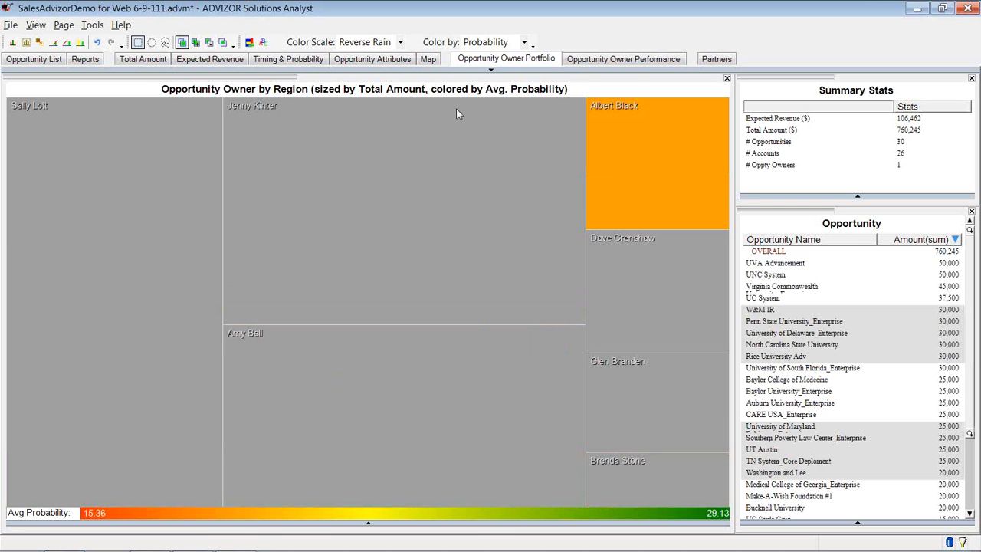
pyautogui.click(303, 61)
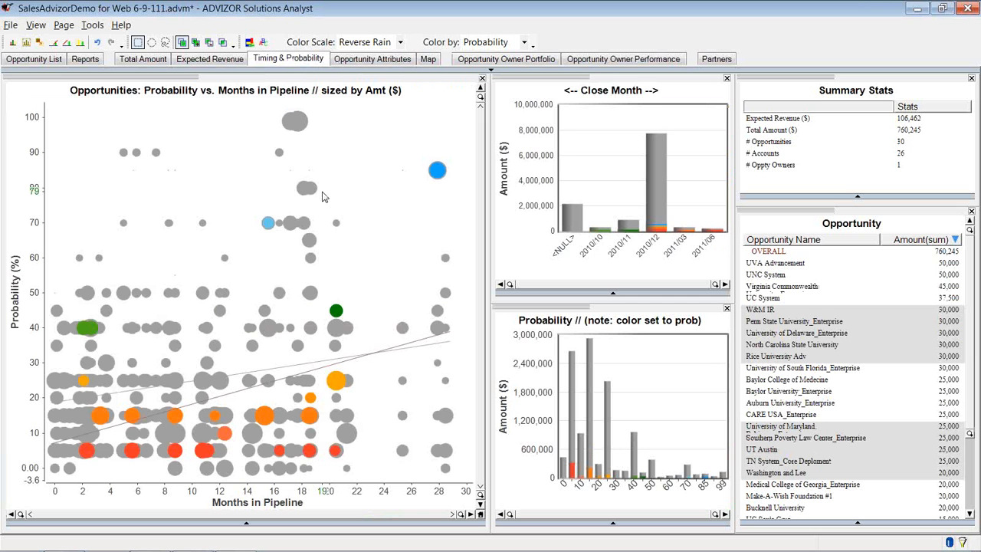
pyautogui.moveTo(322, 197)
# - Select the owner with the full-height tile at the treemap's left and examine that owner's high-probability opportunities on the Timing & Probability page
pyautogui.click(481, 62)
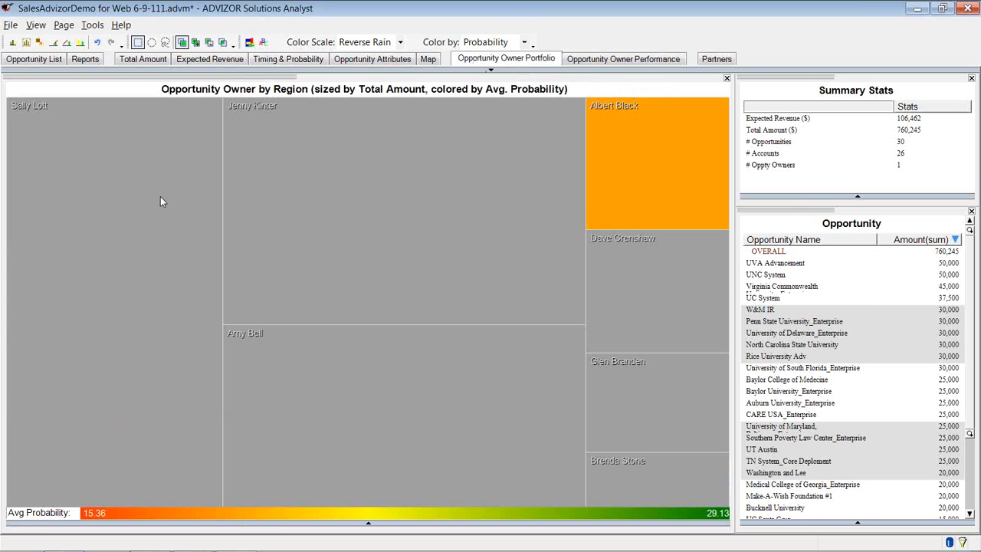
pyautogui.click(123, 211)
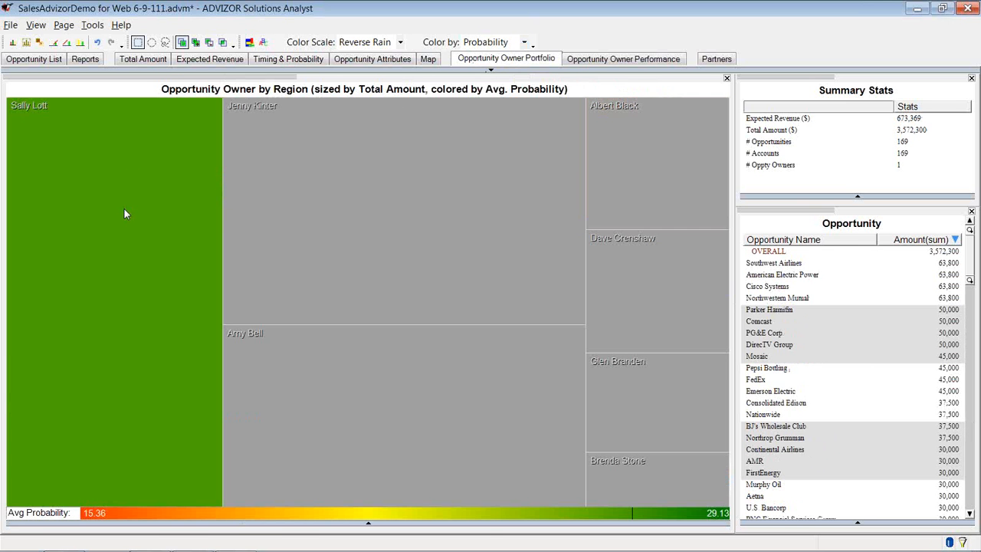
pyautogui.click(279, 63)
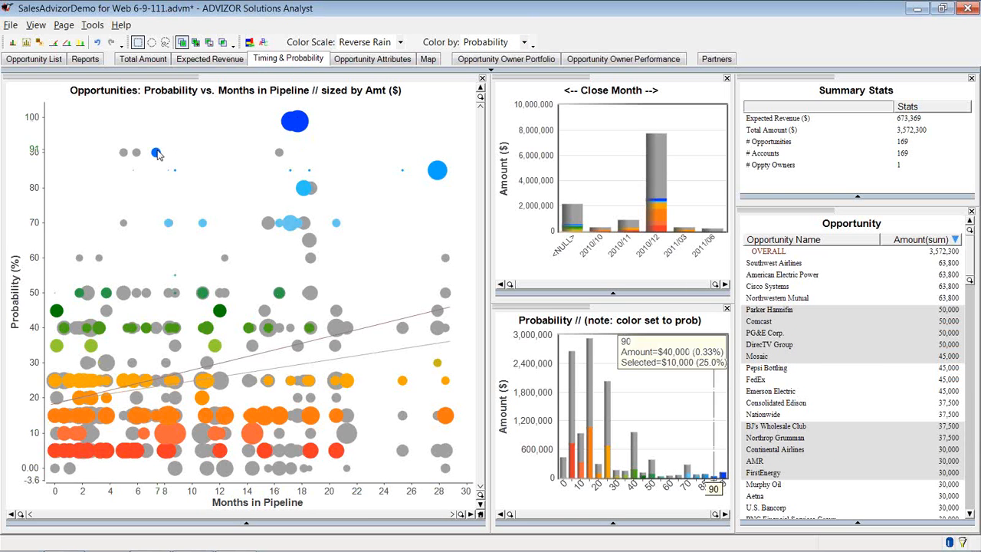
pyautogui.moveTo(300, 129)
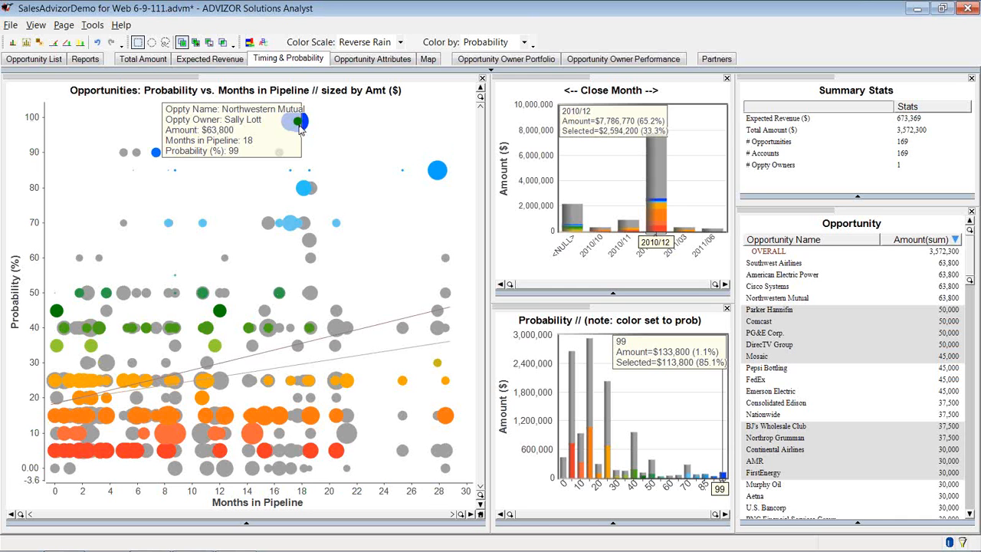
pyautogui.moveTo(167, 233)
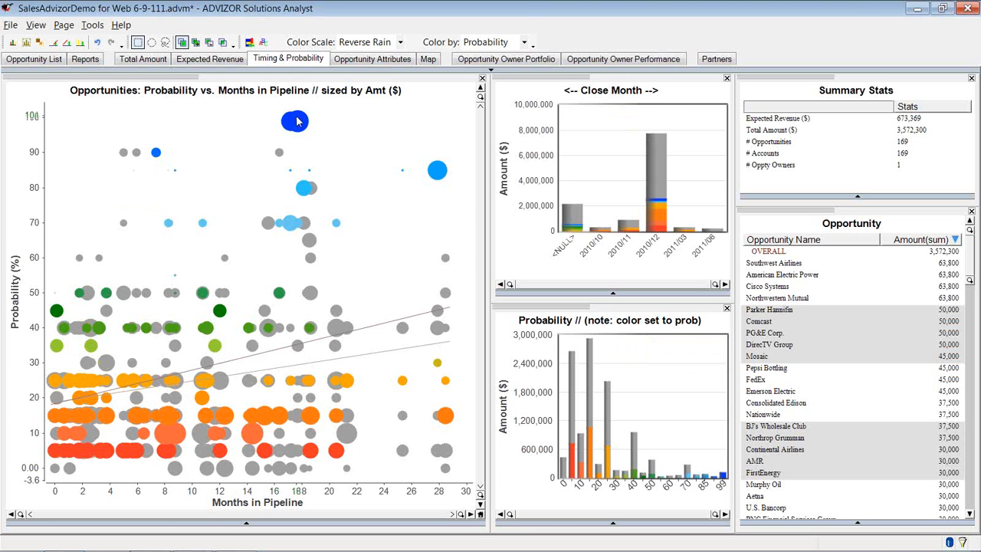
pyautogui.moveTo(298, 120)
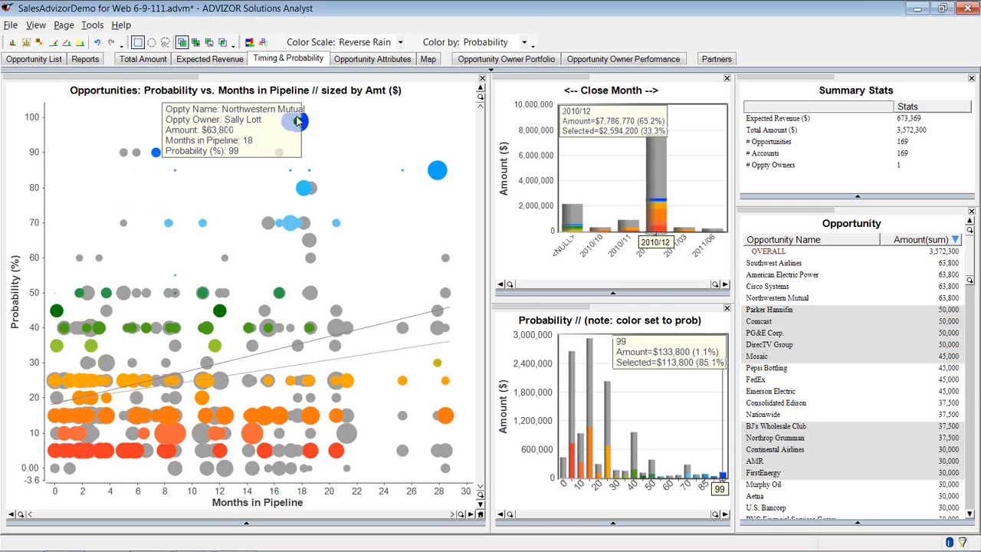
# - Select the owner at the top of the portfolio treemap's right column again and show that owner's opportunities on the Timing & Probability page
pyautogui.click(465, 60)
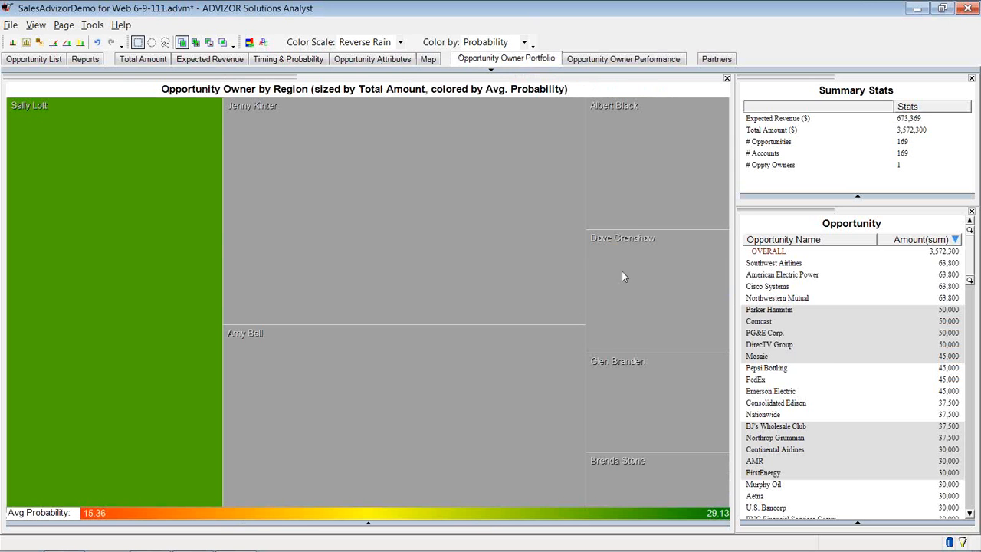
pyautogui.click(630, 188)
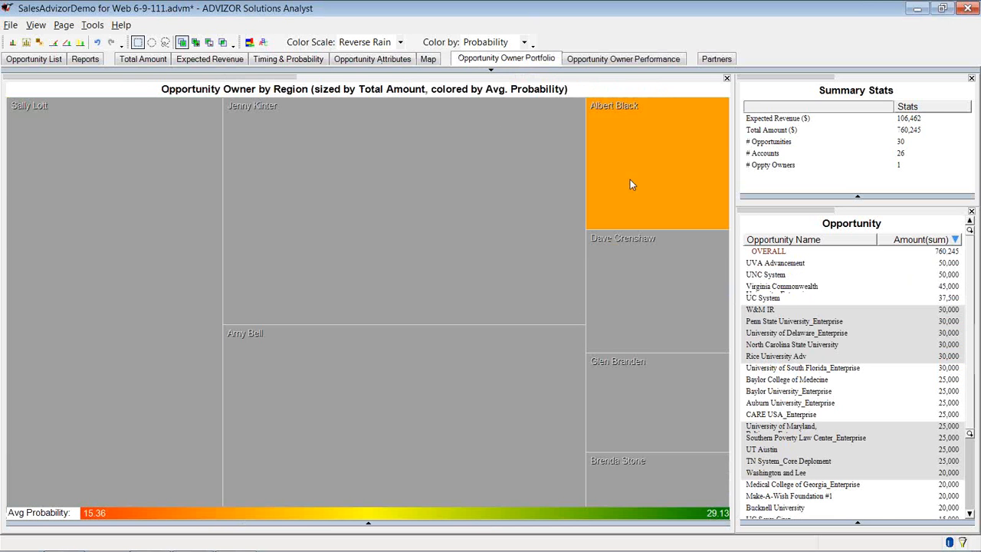
pyautogui.click(297, 62)
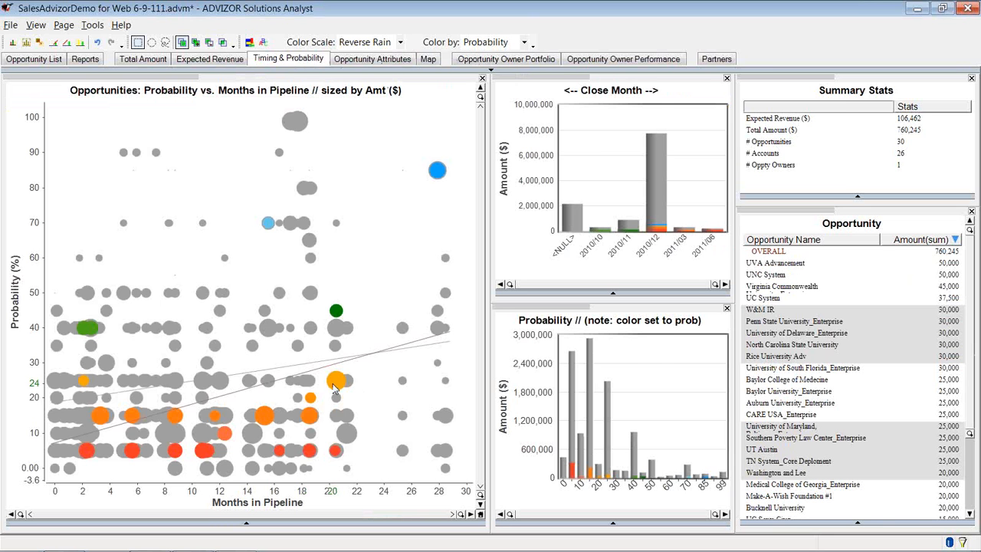
pyautogui.moveTo(334, 386)
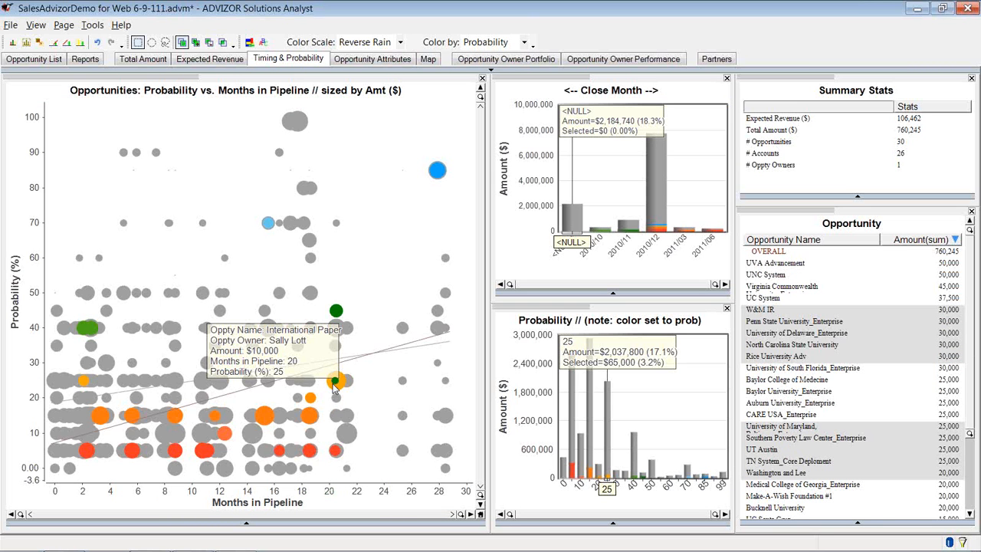
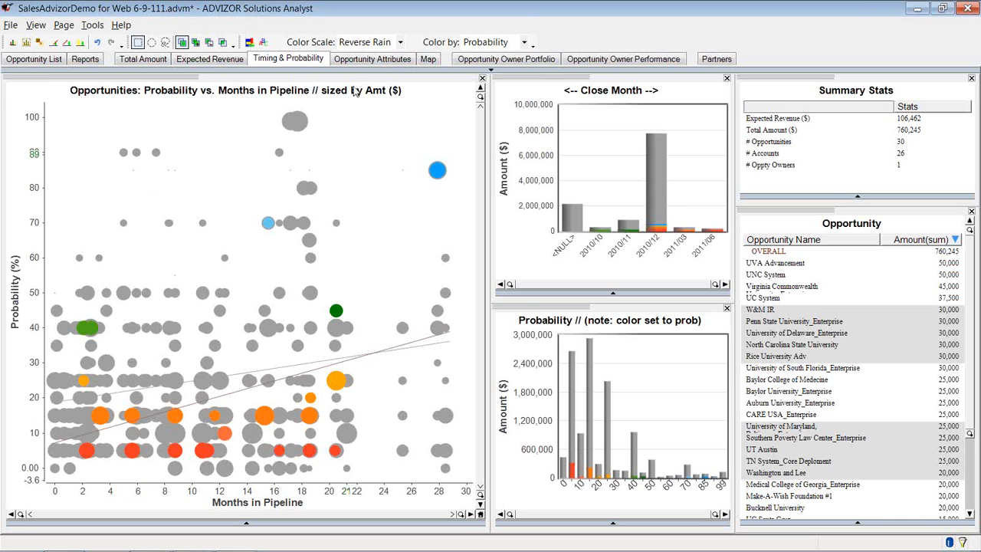
pyautogui.click(471, 62)
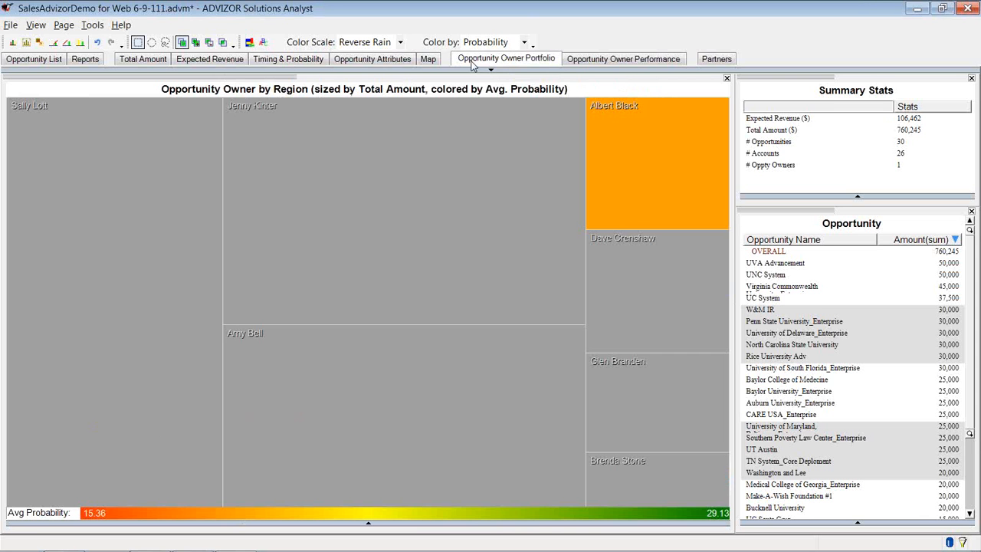
pyautogui.click(299, 63)
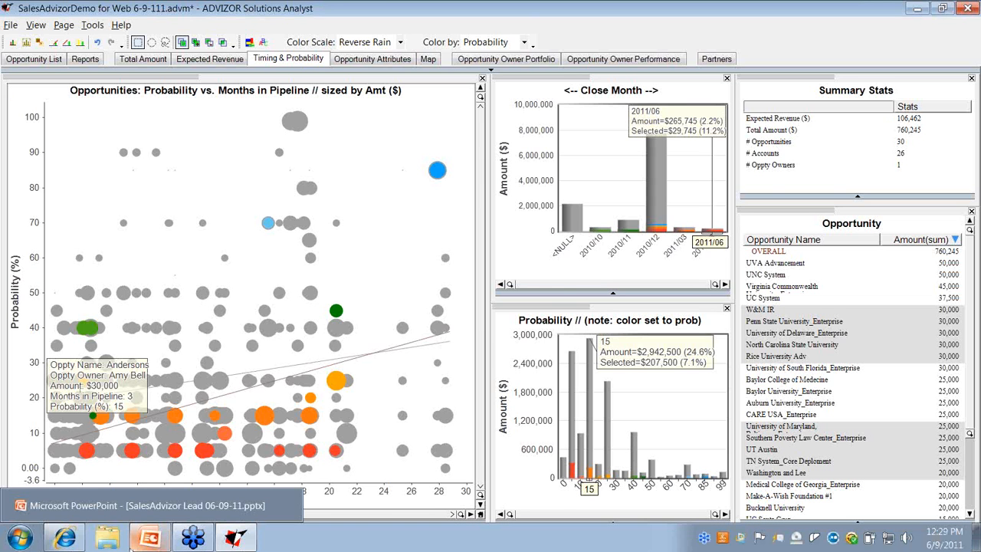
# - Switch to PowerPoint, insert a Blank slide after the first slide, and paste the Probability vs. Months in Pipeline chart onto it
pyautogui.click(146, 544)
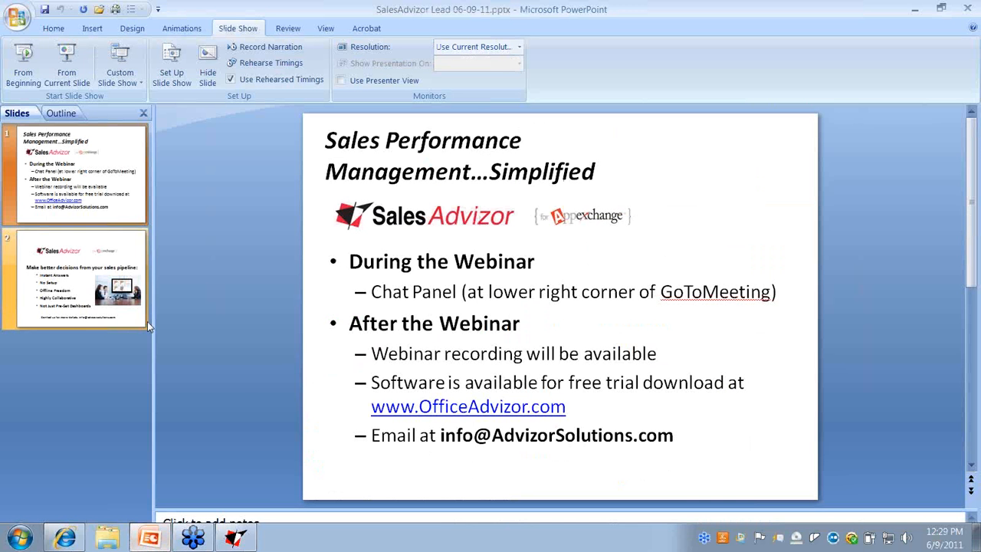
pyautogui.click(23, 73)
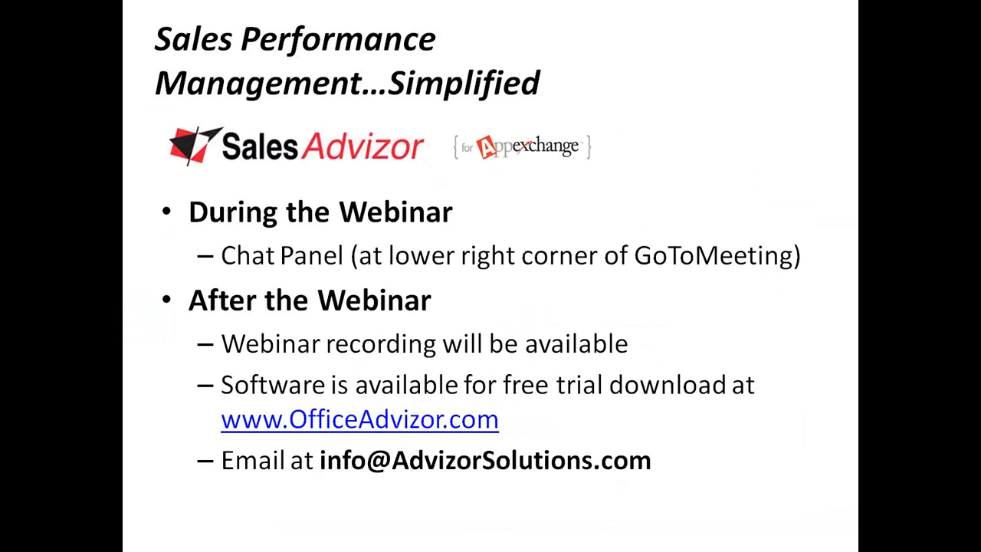
pyautogui.press('Escape')
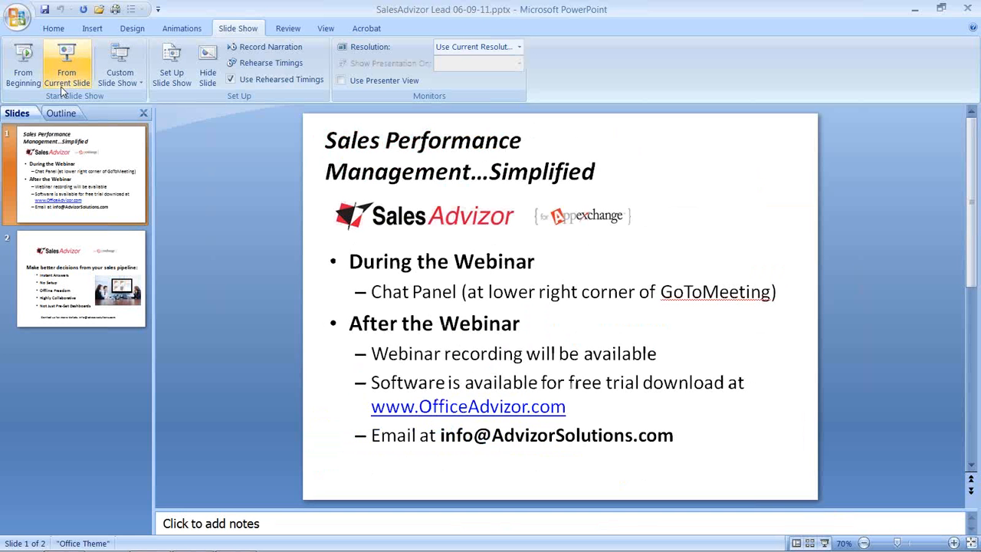
pyautogui.click(53, 28)
pyautogui.click(126, 82)
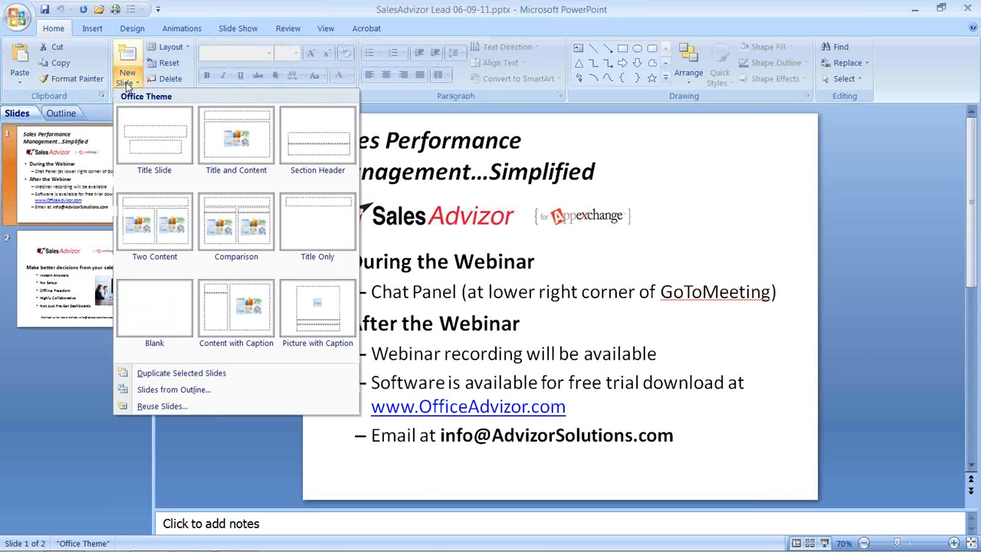
pyautogui.click(150, 329)
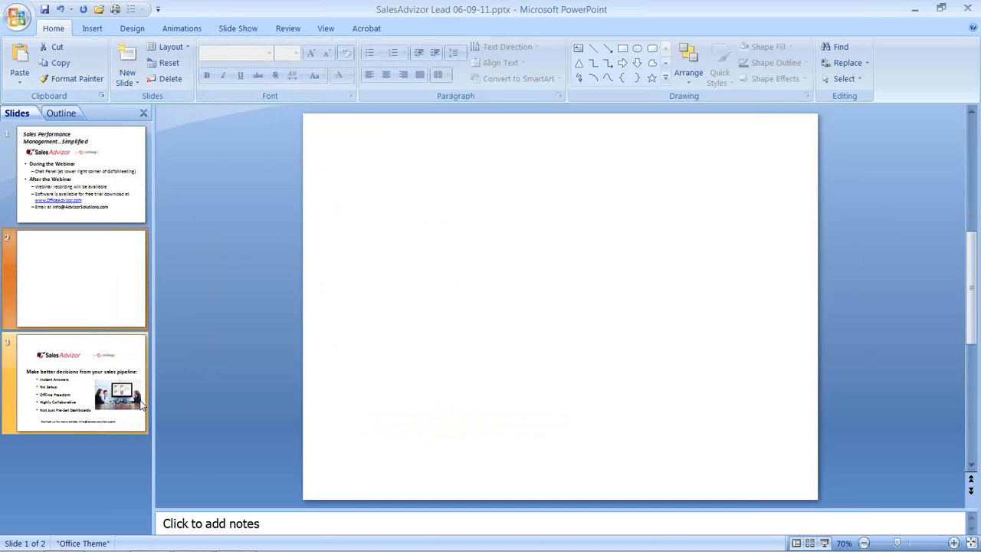
pyautogui.hotkey('ctrl', 'v')
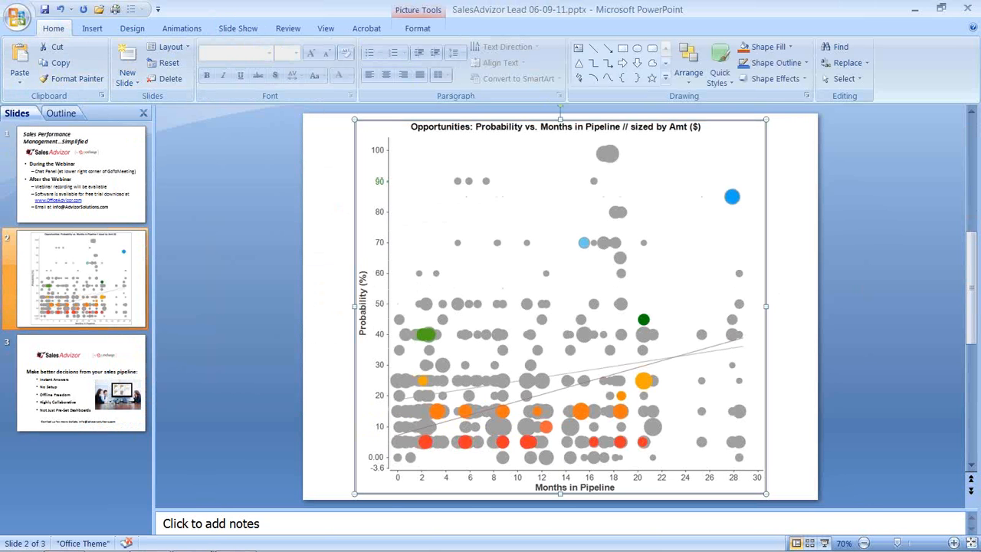
# - Switch back to ADVIZOR and display the task guide
pyautogui.click(162, 542)
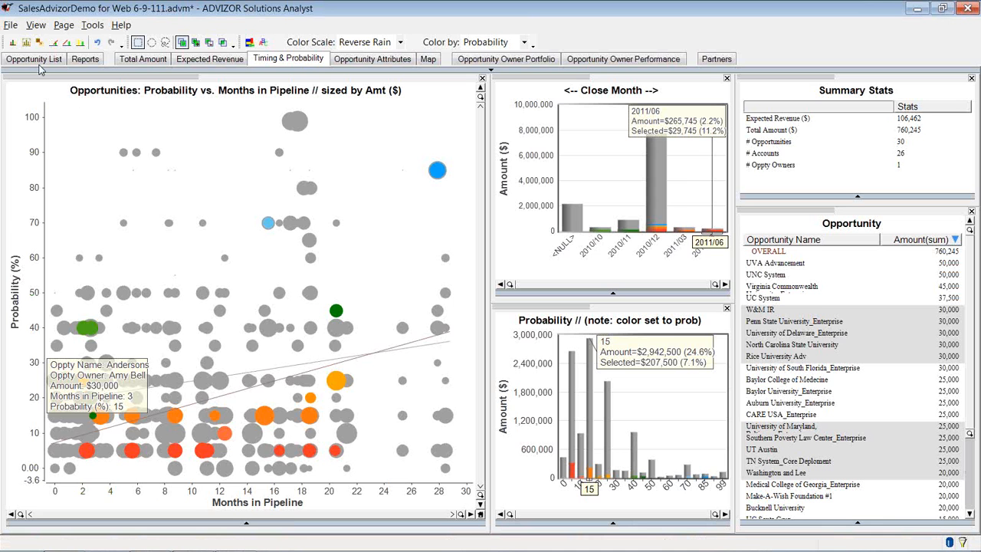
pyautogui.click(36, 25)
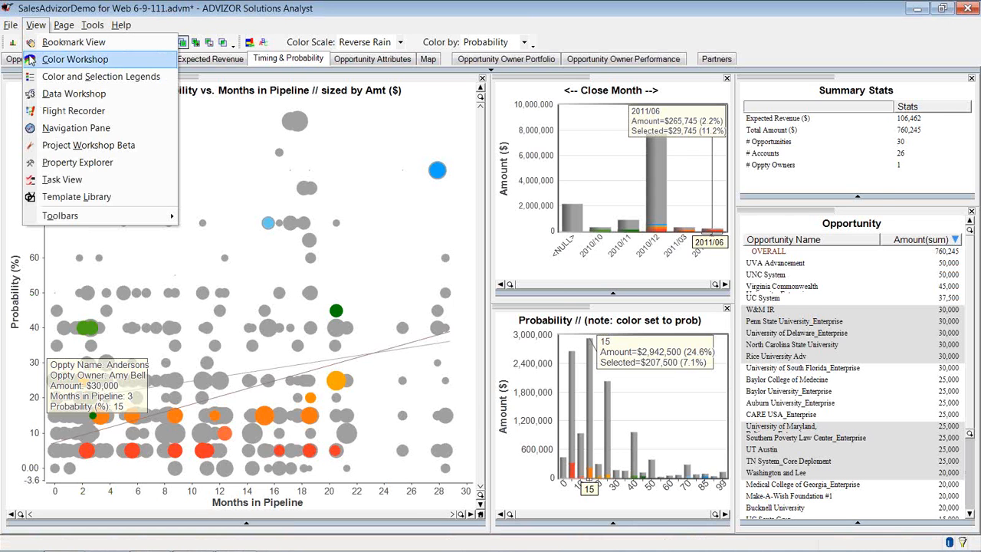
pyautogui.click(55, 178)
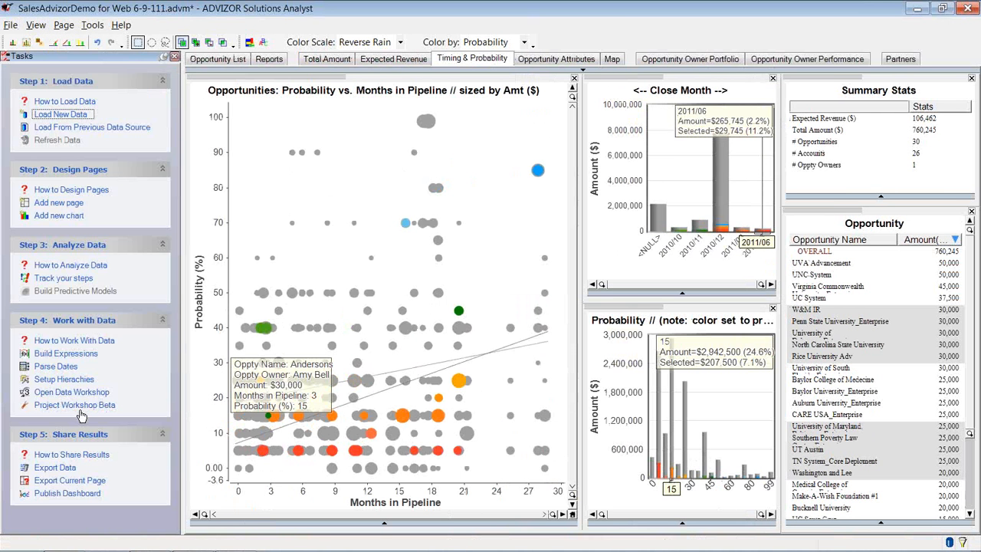
# - Export the current page as a PowerPoint presentation named ddfdfdf to the Desktop and open the exported file
pyautogui.click(95, 481)
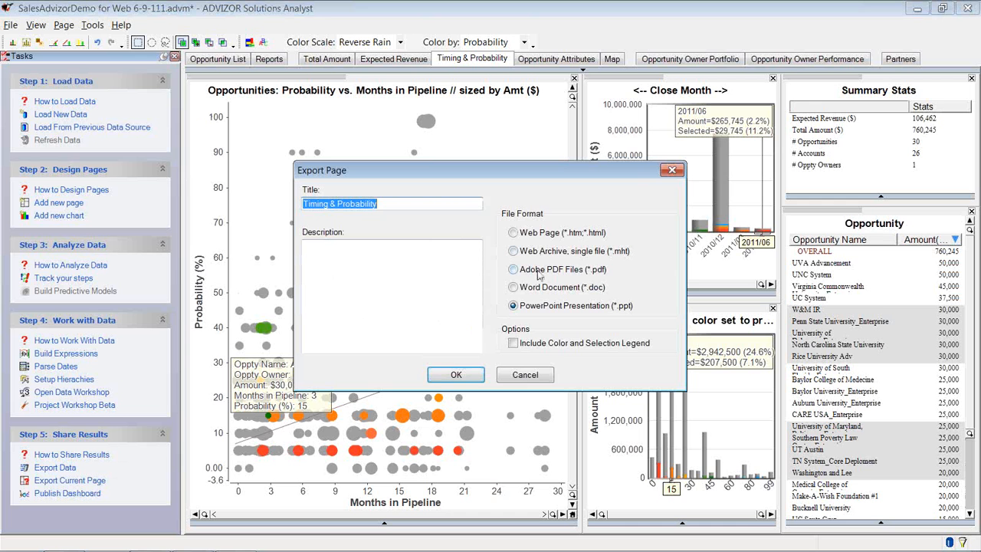
pyautogui.click(456, 375)
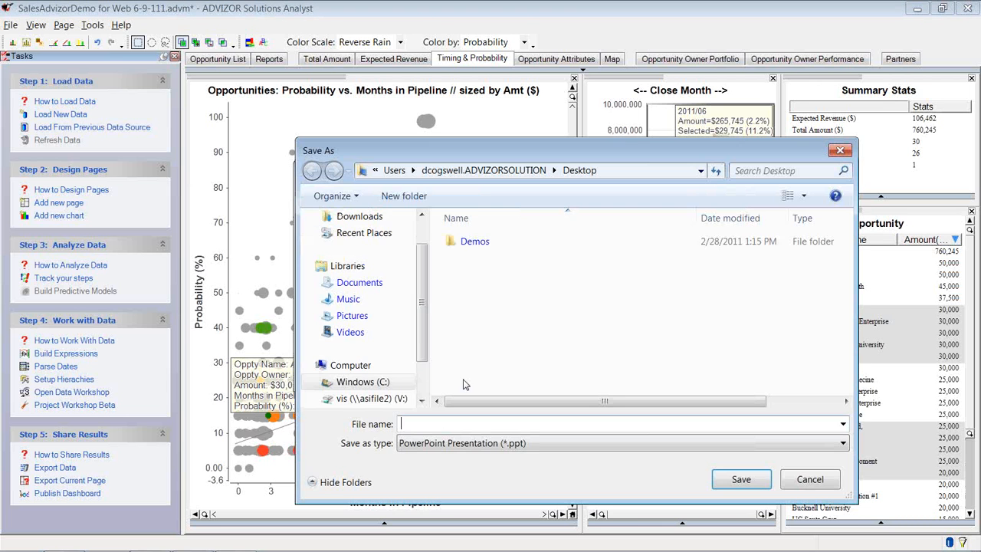
pyautogui.scroll(1, 360, 306)
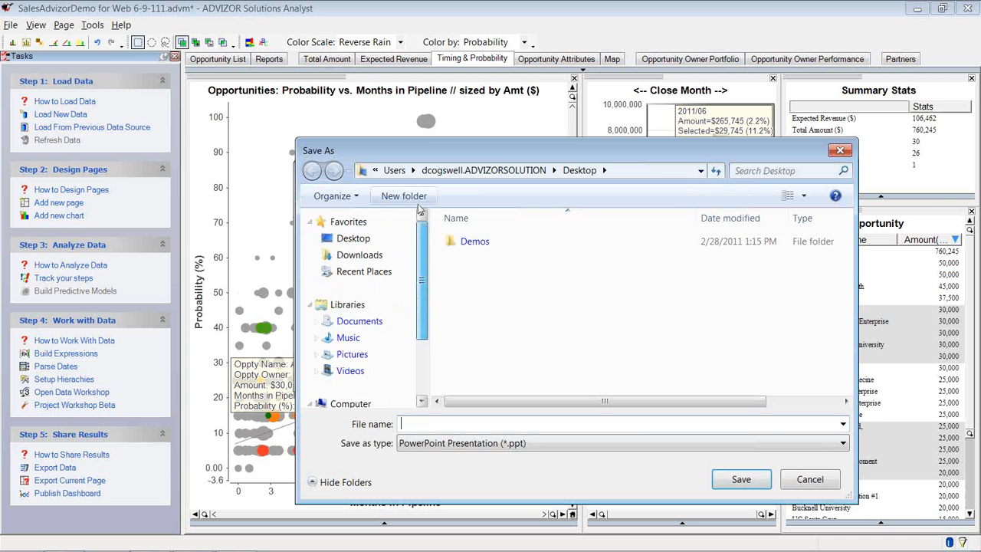
pyautogui.click(367, 241)
pyautogui.click(430, 424)
pyautogui.write('ddfdfdf')
pyautogui.click(740, 480)
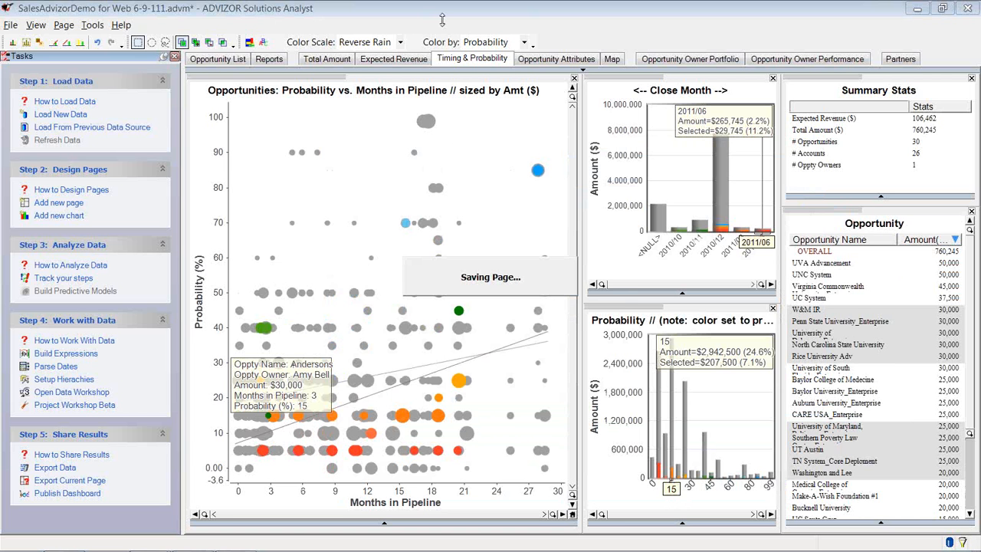
pyautogui.click(515, 280)
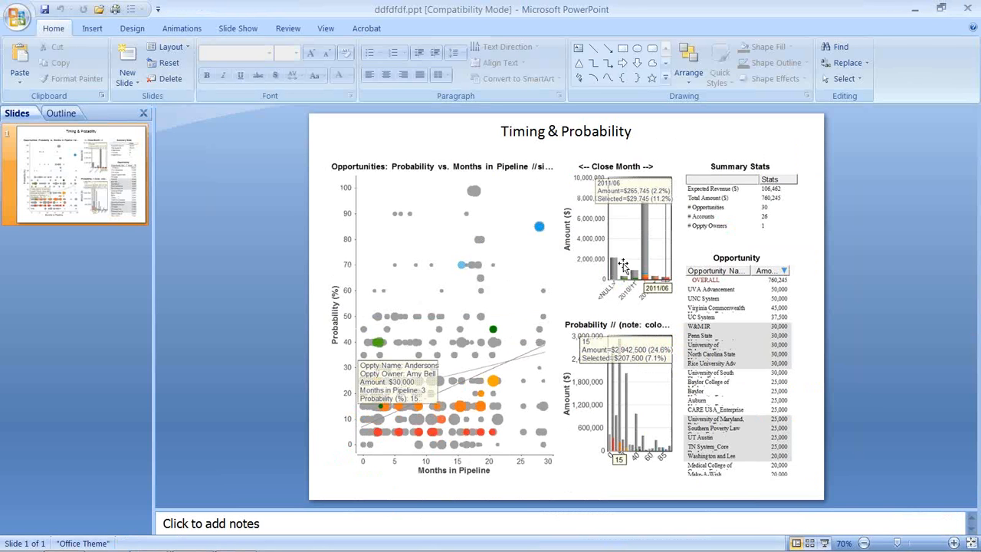
# - Delete the Probability bar chart from the slide and move the Close Month chart down into its place
pyautogui.click(614, 360)
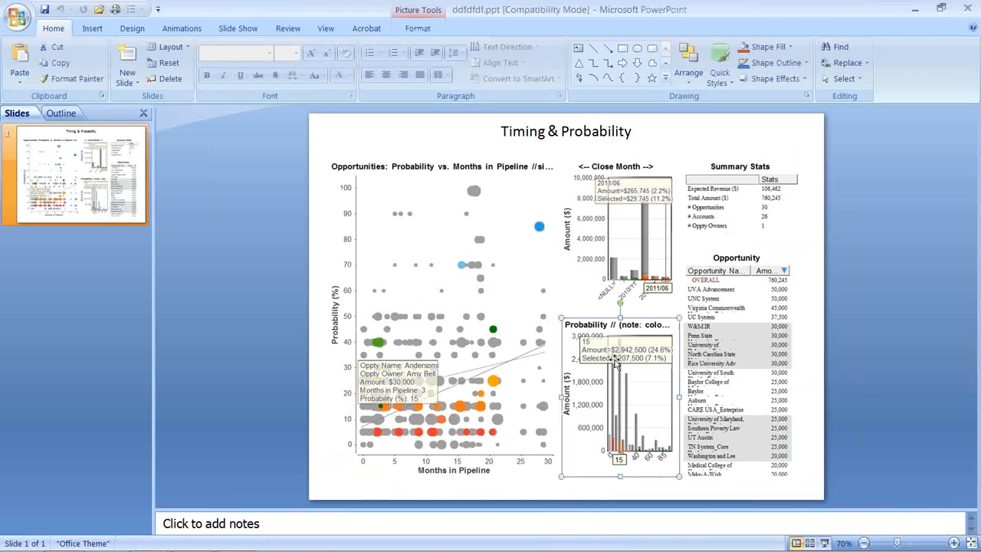
pyautogui.press('Delete')
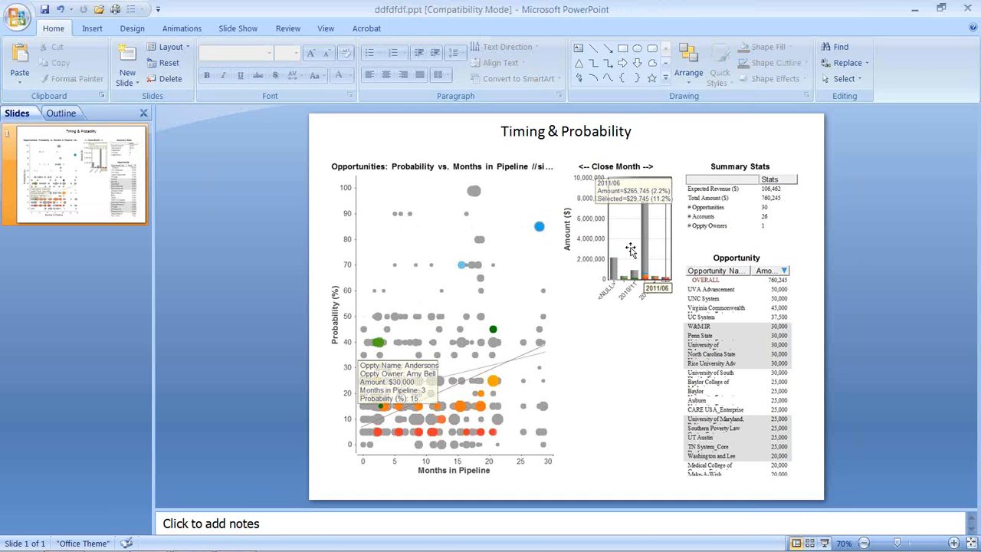
pyautogui.moveTo(643, 249); pyautogui.dragTo(644, 392)
# - Extend the slide title to "Timing & Probability for Management", widen its box to fit one line, and move it slightly down
pyautogui.click(632, 132)
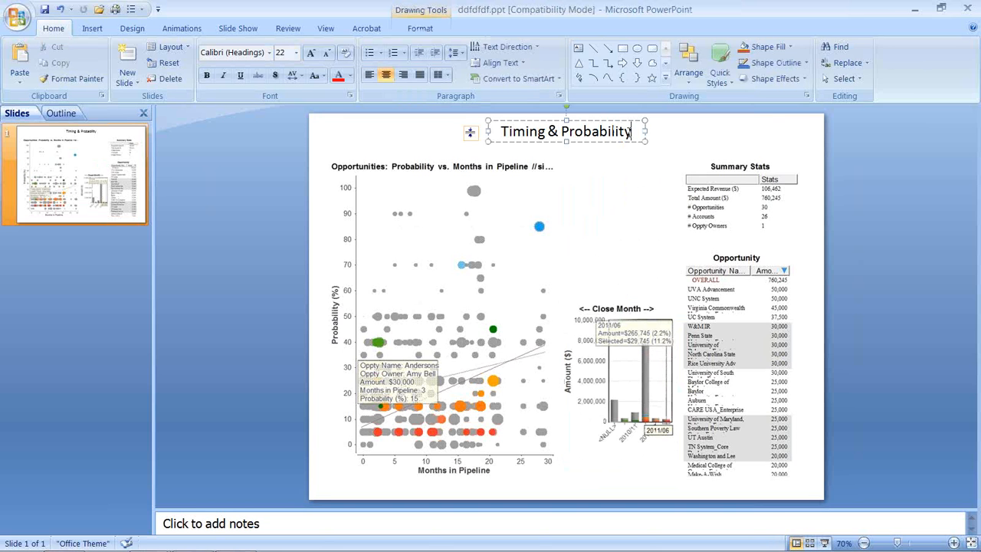
pyautogui.write('for')
pyautogui.write('Management')
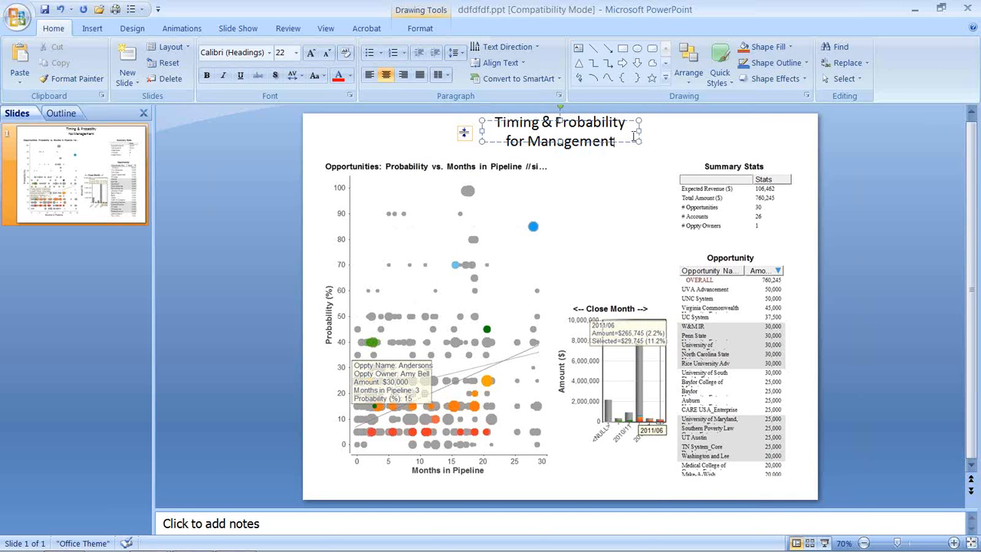
pyautogui.moveTo(640, 132); pyautogui.dragTo(713, 152)
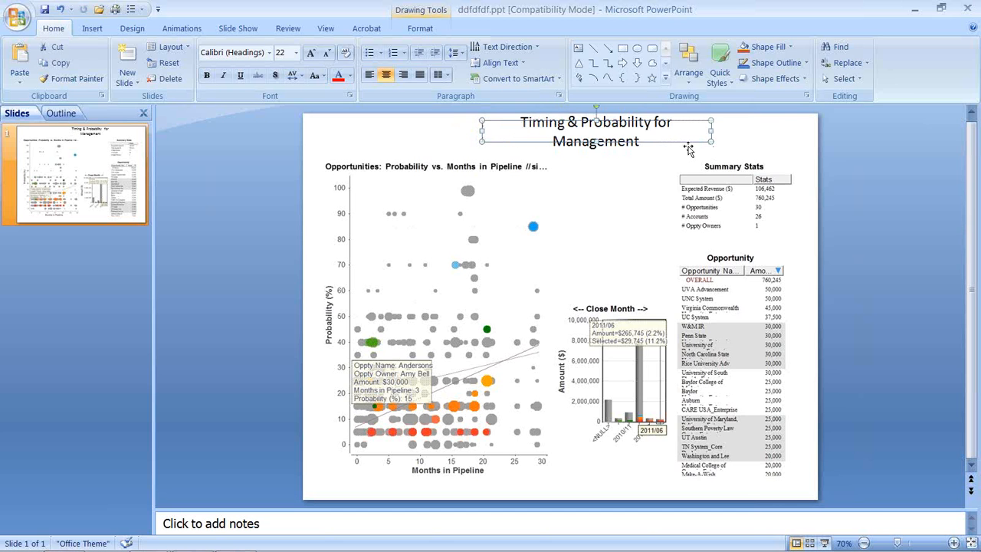
pyautogui.moveTo(481, 132); pyautogui.dragTo(372, 132)
pyautogui.moveTo(640, 148); pyautogui.dragTo(650, 158)
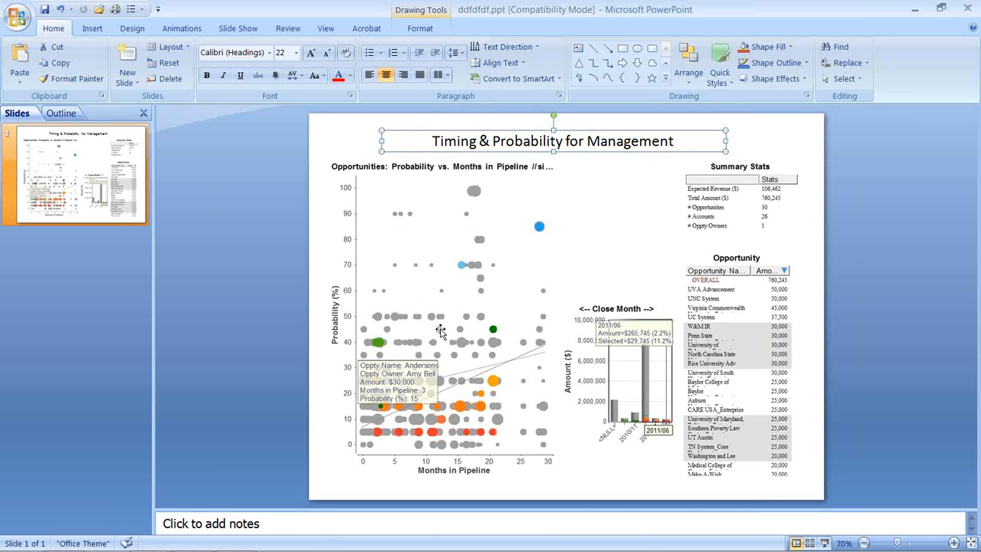
# - Switch back to ADVIZOR, dismiss the export message, and select the opportunities above roughly 75% probability in the scatter chart
pyautogui.click(251, 543)
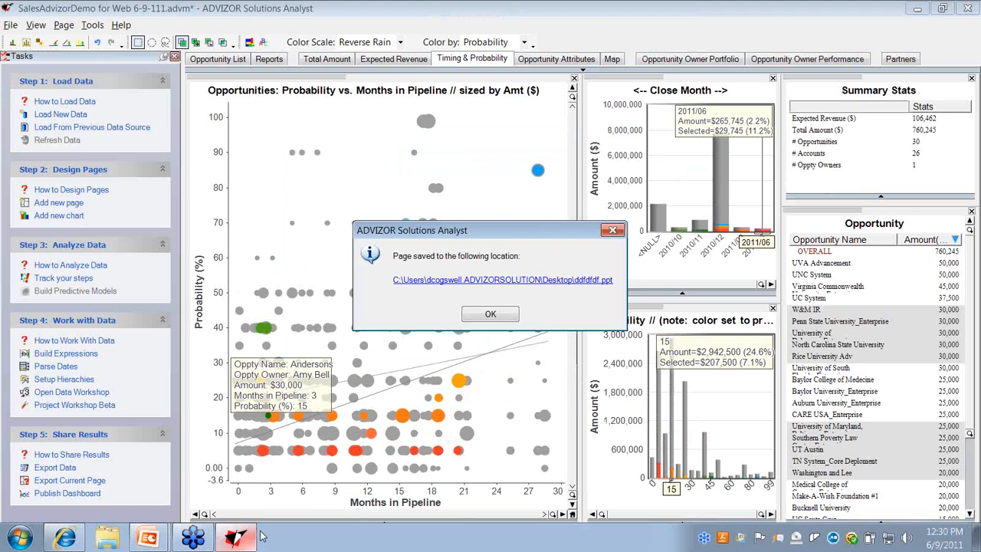
pyautogui.click(490, 314)
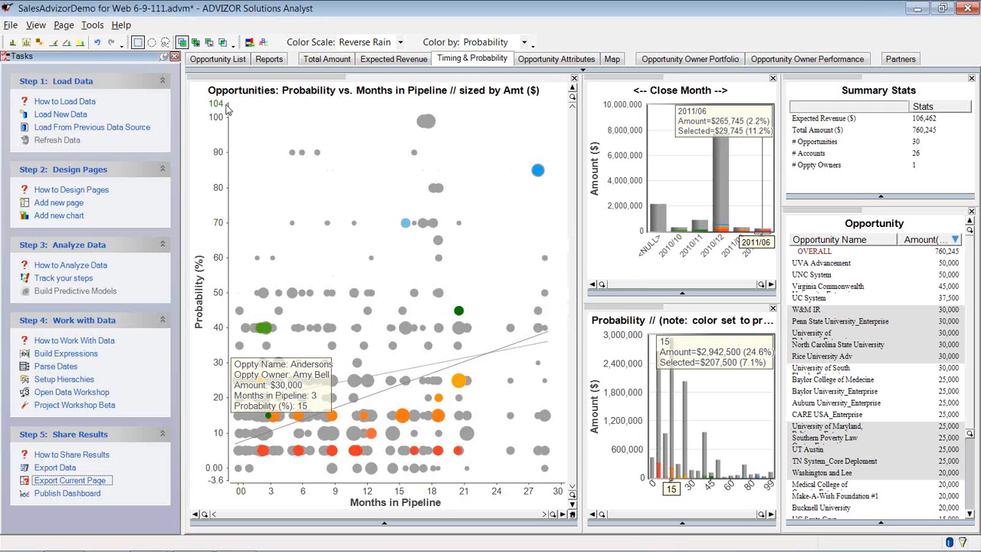
pyautogui.click(200, 105)
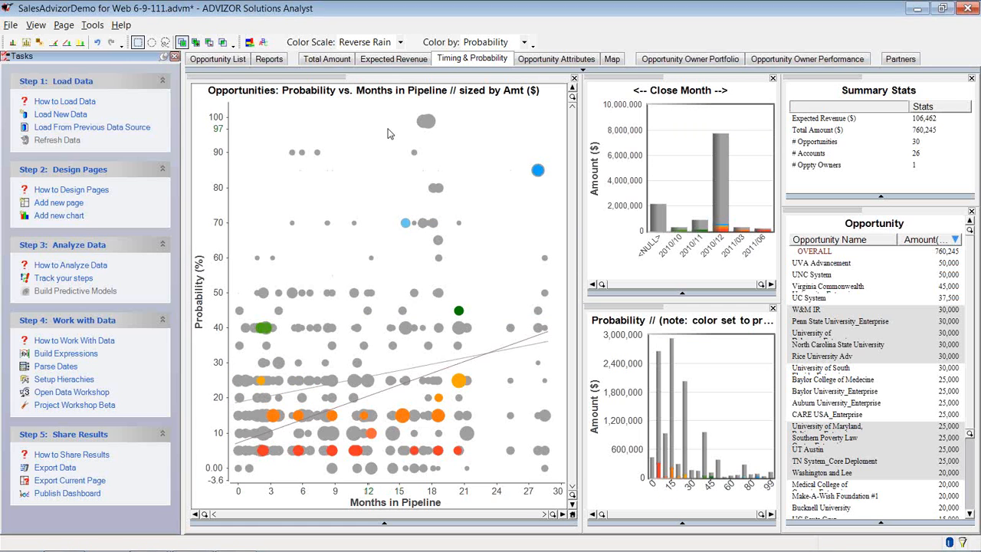
pyautogui.moveTo(243, 105); pyautogui.dragTo(556, 204)
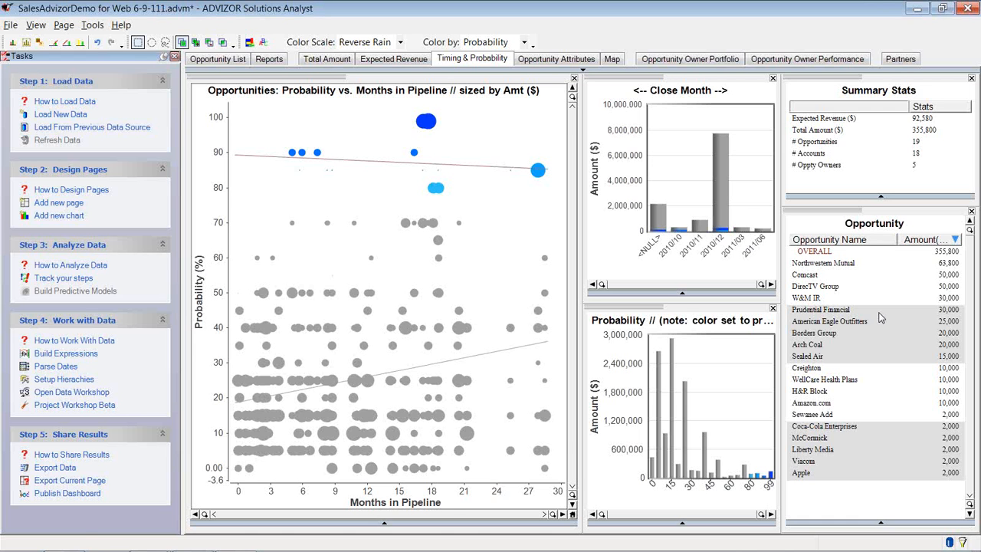
pyautogui.moveTo(881, 550)
# - Show the Opportunity Owner Portfolio page, select all opportunities again, and examine the owner treemap
pyautogui.click(650, 60)
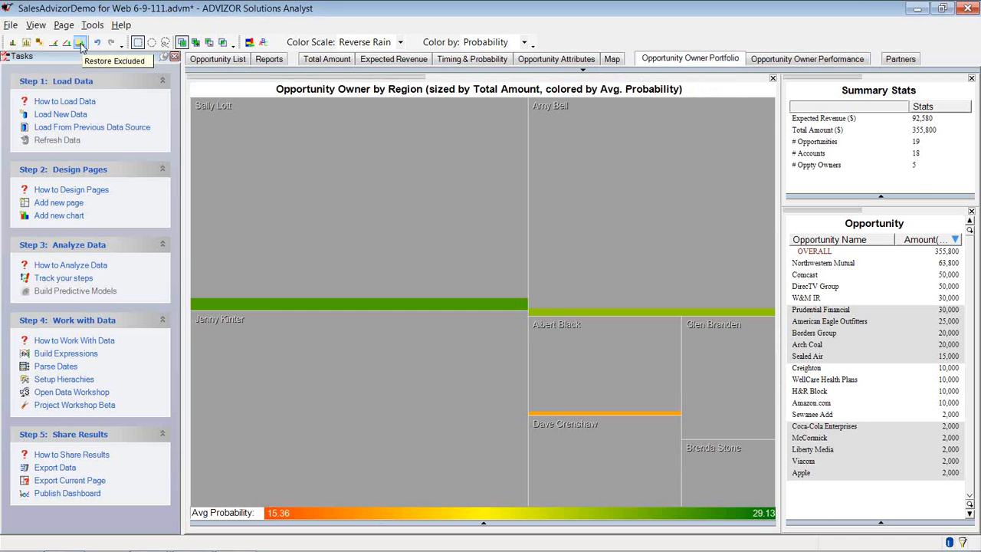
pyautogui.click(14, 42)
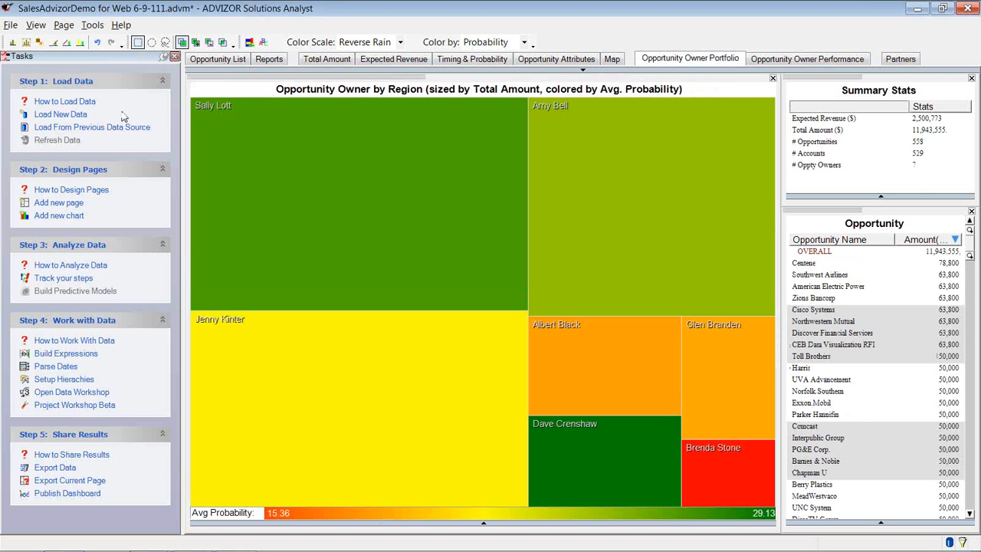
pyautogui.moveTo(304, 200)
pyautogui.moveTo(425, 172)
pyautogui.moveTo(302, 412)
pyautogui.moveTo(698, 215)
# - Show the Map page and collapse the task guide
pyautogui.click(612, 60)
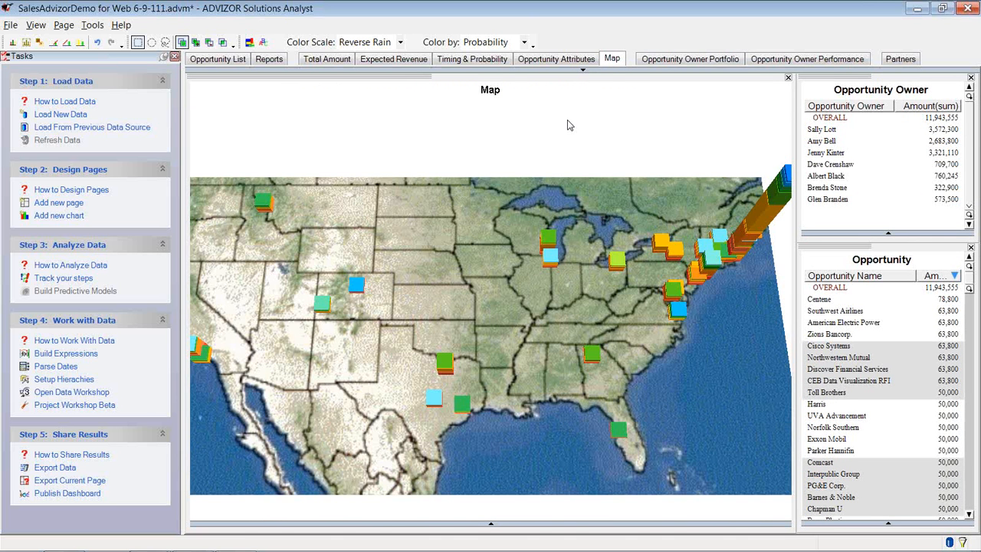
pyautogui.click(164, 57)
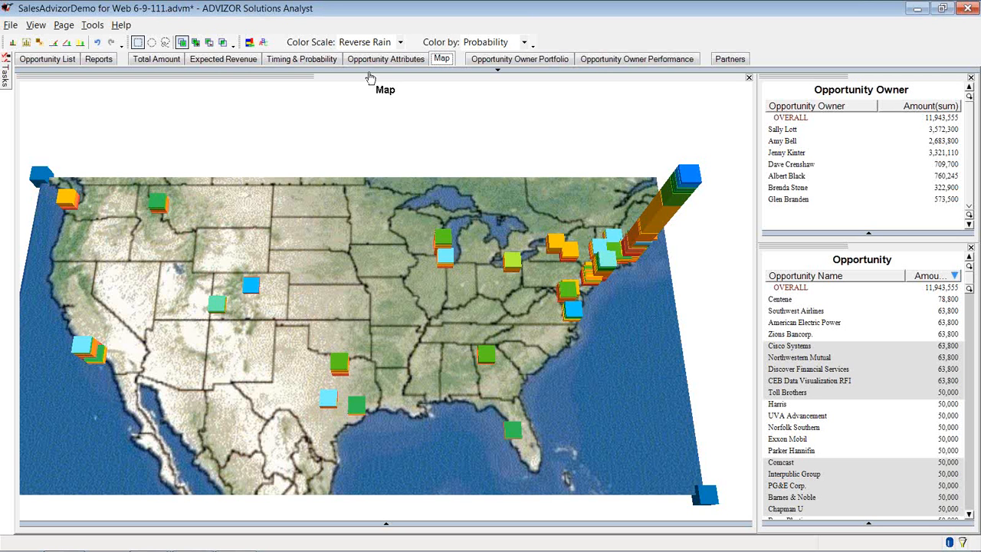
# - Go to the Timing & Probability page and drill the Close Month chart up to Close Quarter
pyautogui.click(285, 61)
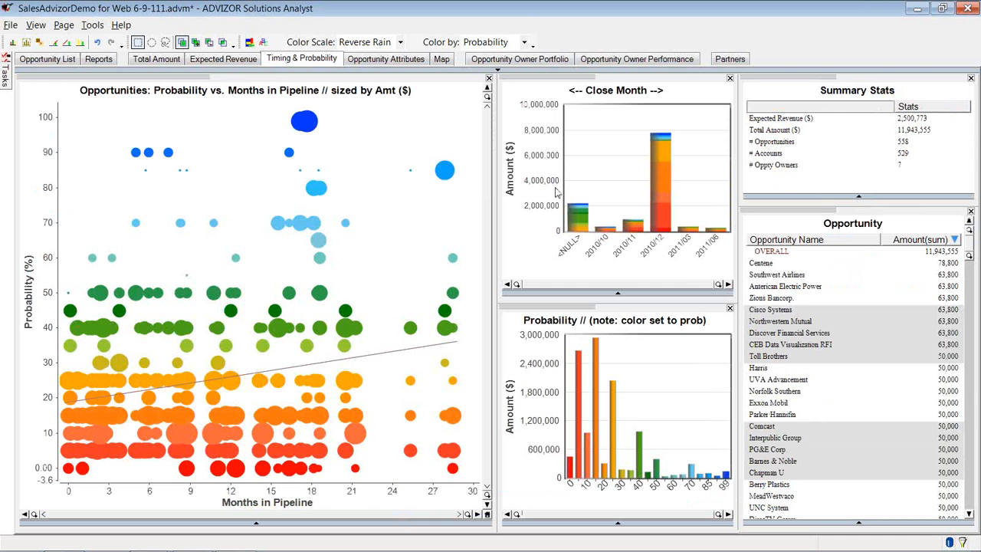
pyautogui.rightClick(605, 139)
pyautogui.click(617, 151)
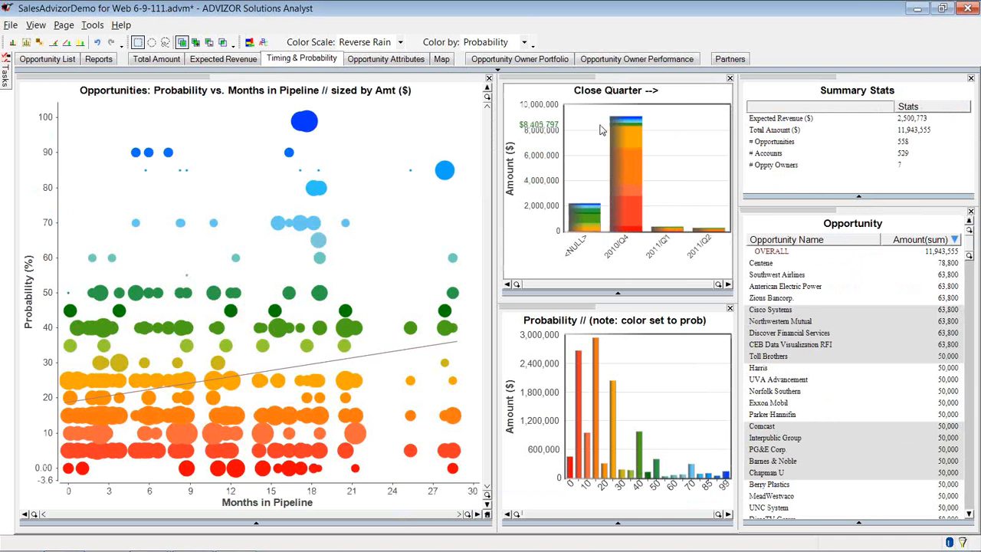
pyautogui.rightClick(600, 124)
pyautogui.click(546, 98)
pyautogui.moveTo(598, 124)
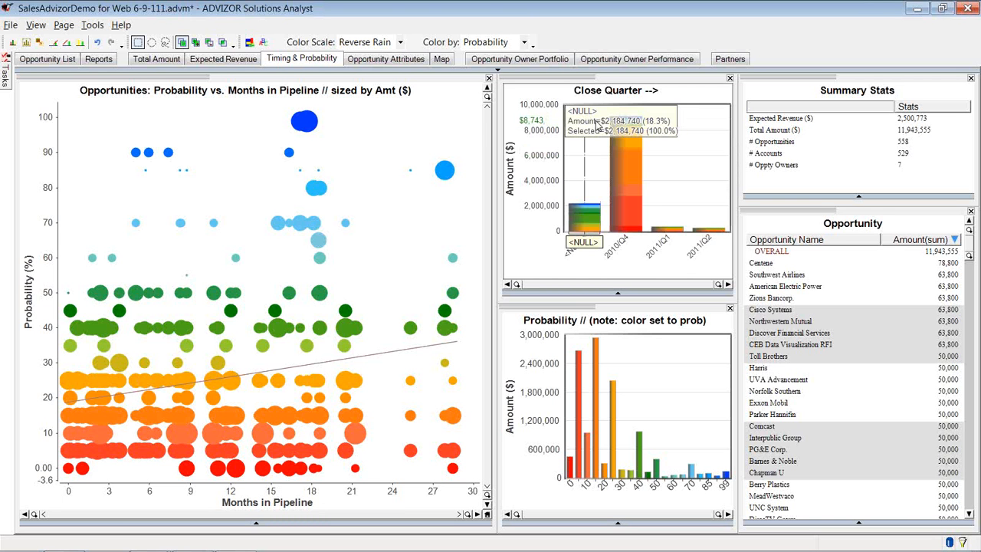
# - Keep only the 2011/Q2 opportunities, then drill the close date chart down to months and back up to quarters
pyautogui.click(704, 227)
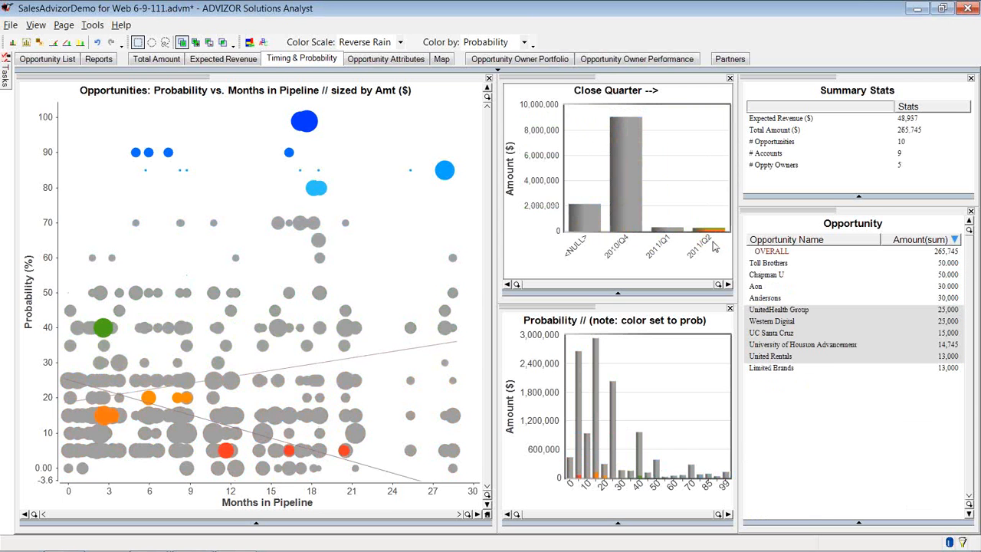
pyautogui.click(66, 43)
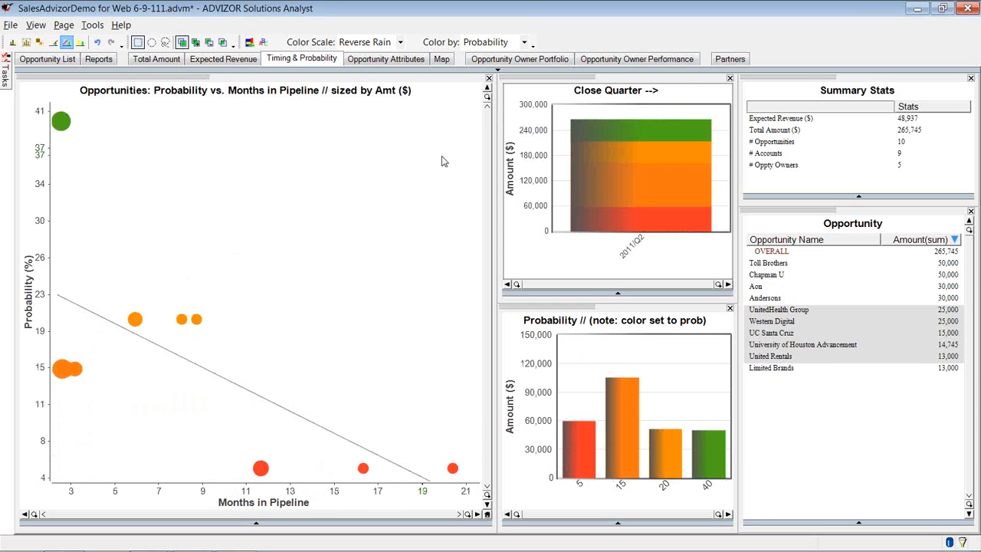
pyautogui.rightClick(535, 97)
pyautogui.click(553, 119)
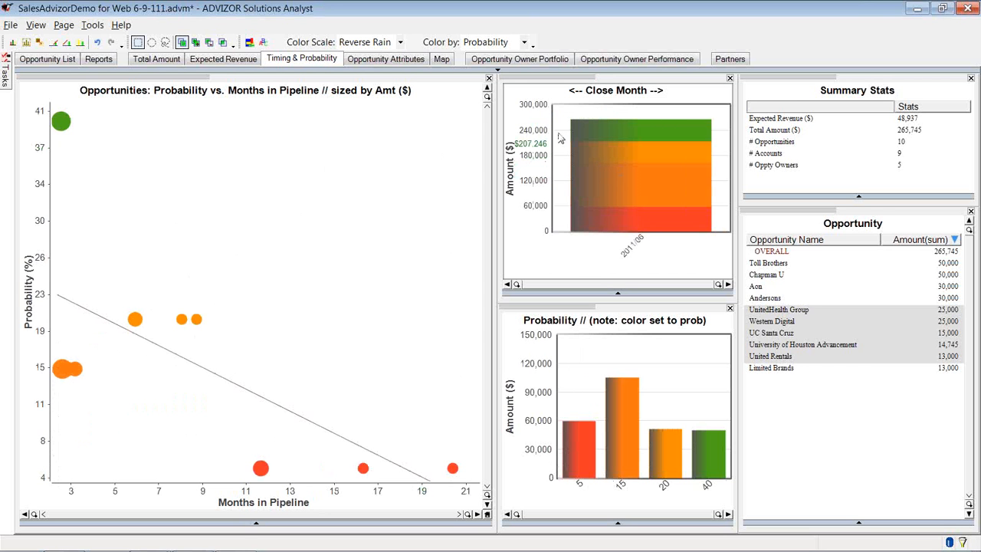
pyautogui.rightClick(570, 111)
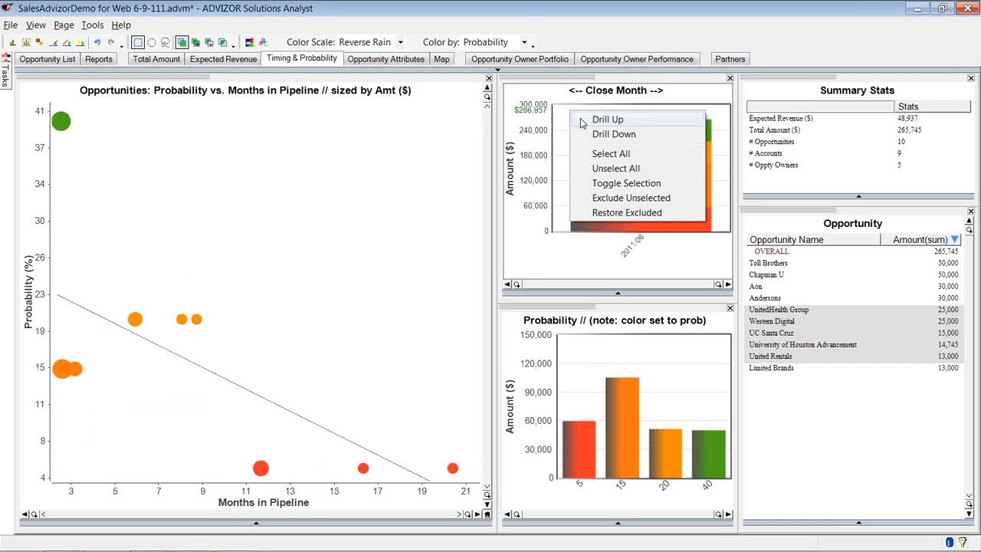
pyautogui.click(581, 119)
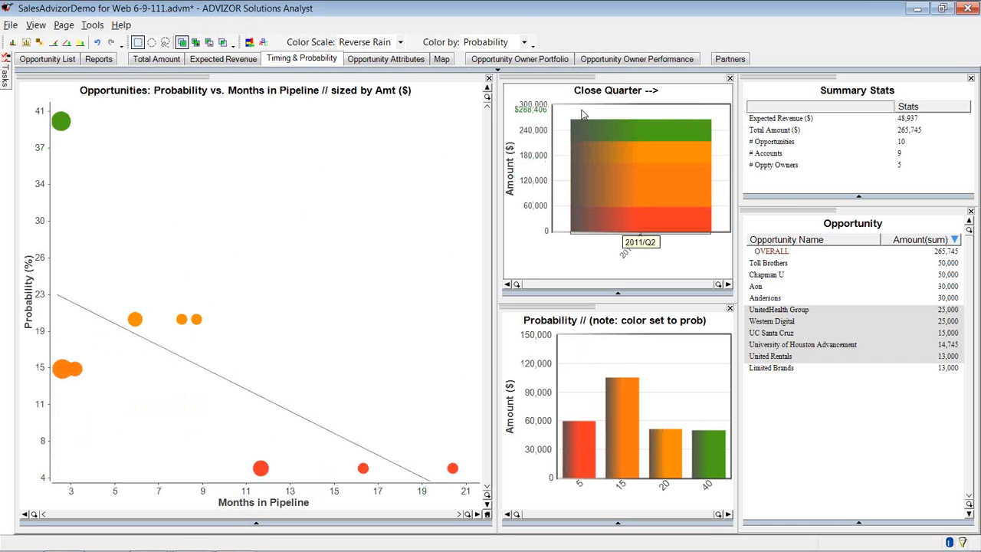
# - Restore the excluded opportunities, keep only those closing in 2010/Q4, and drill the Close Quarter chart down to Close Month
pyautogui.click(79, 42)
pyautogui.click(617, 162)
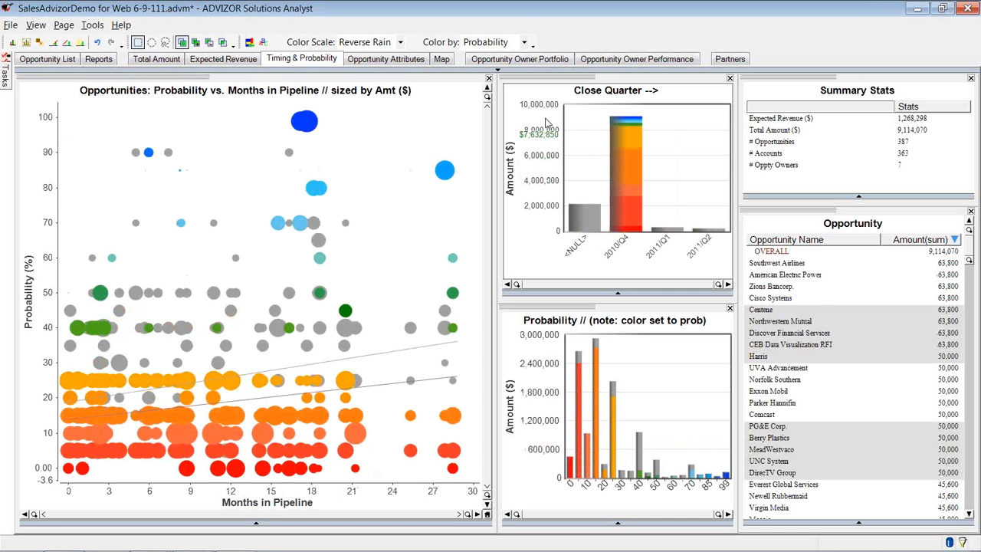
pyautogui.click(53, 42)
pyautogui.rightClick(549, 157)
pyautogui.click(557, 176)
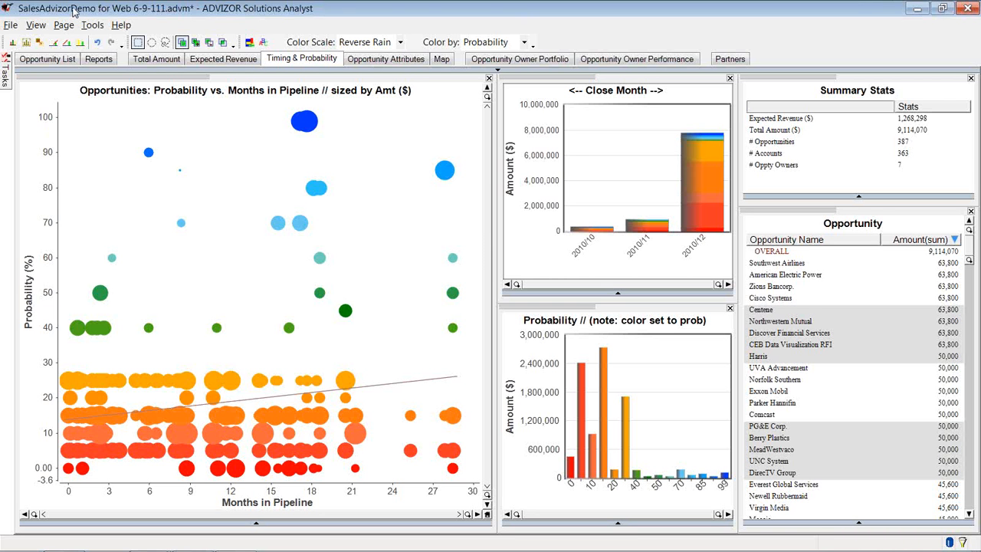
# - Open Project Workshop Beta, expand the project's list of tables to review it, and close the workshop view
pyautogui.click(27, 28)
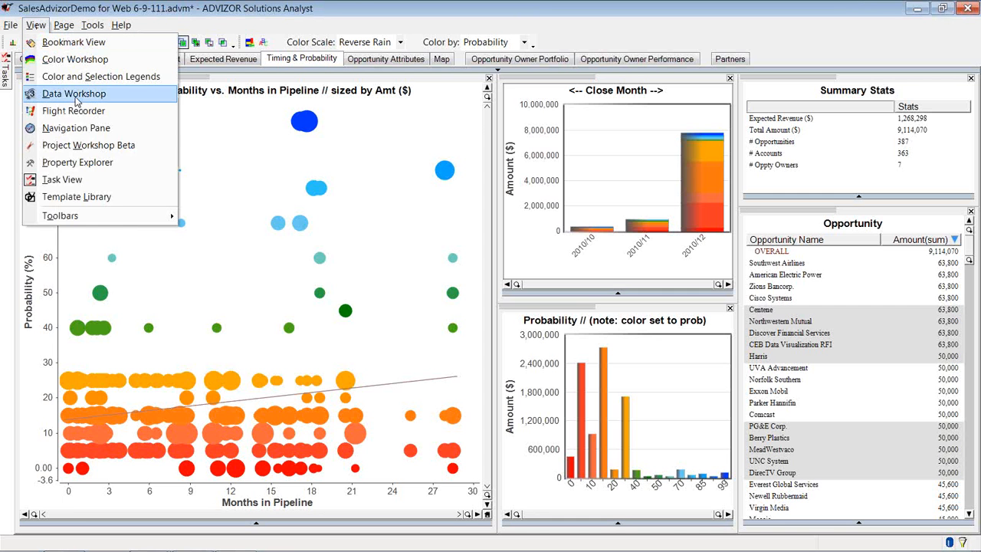
pyautogui.click(89, 145)
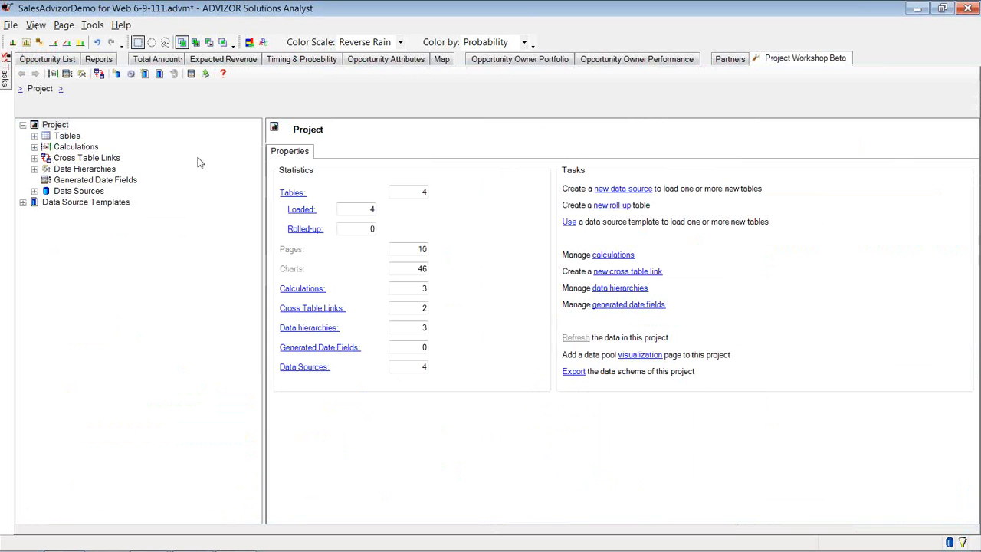
pyautogui.click(34, 136)
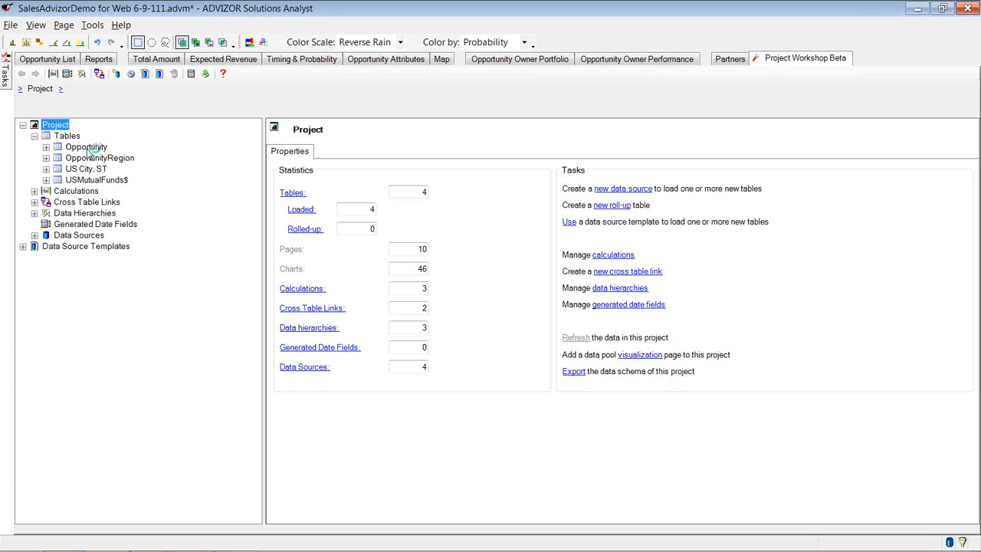
pyautogui.rightClick(767, 62)
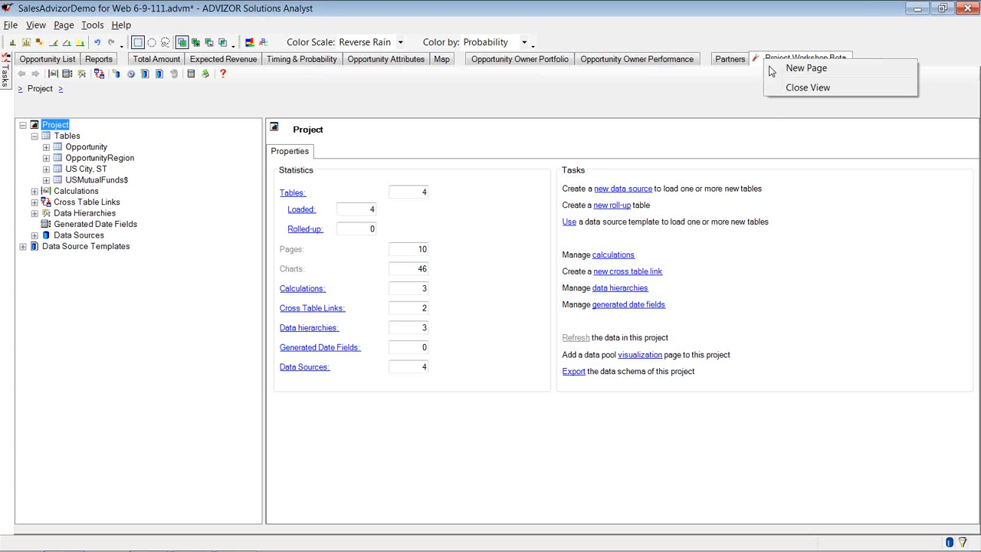
pyautogui.click(789, 88)
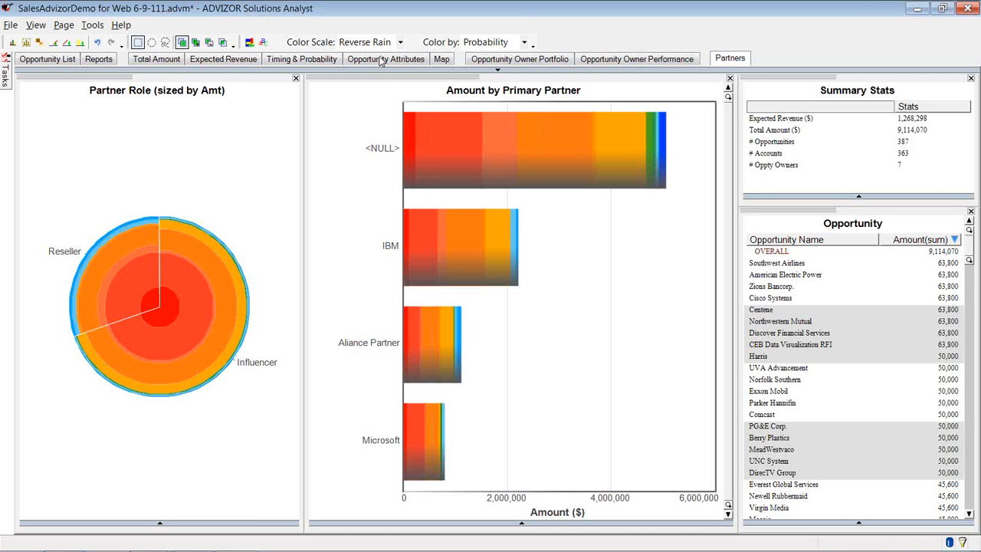
# - Return to the Timing & Probability page and examine the details of the highest-probability opportunities in the scatter chart
pyautogui.click(319, 62)
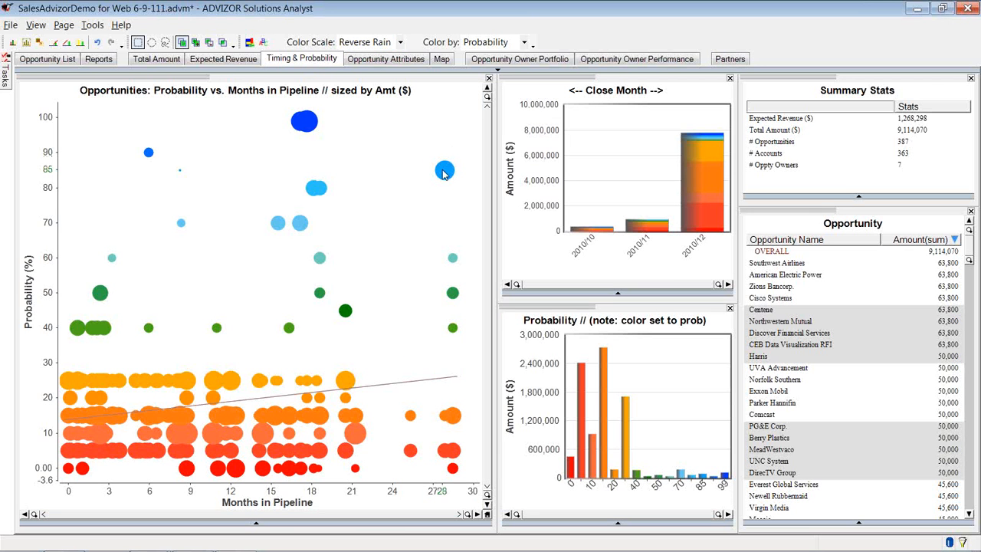
pyautogui.moveTo(443, 174)
pyautogui.moveTo(306, 125)
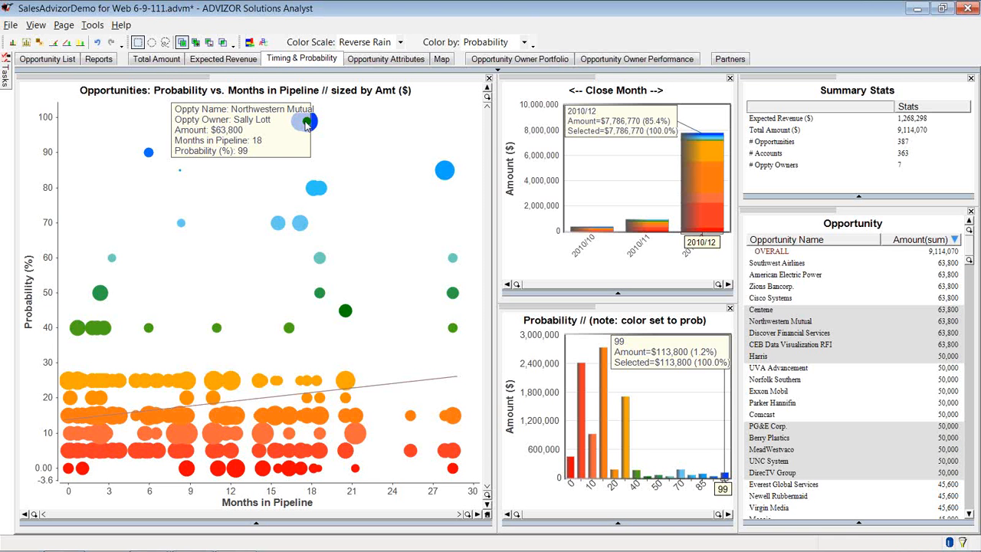
# - Switch to the SalesAdvizor Lead 06-09-11.pptx presentation in PowerPoint and show its first slide
pyautogui.moveTo(420, 548)
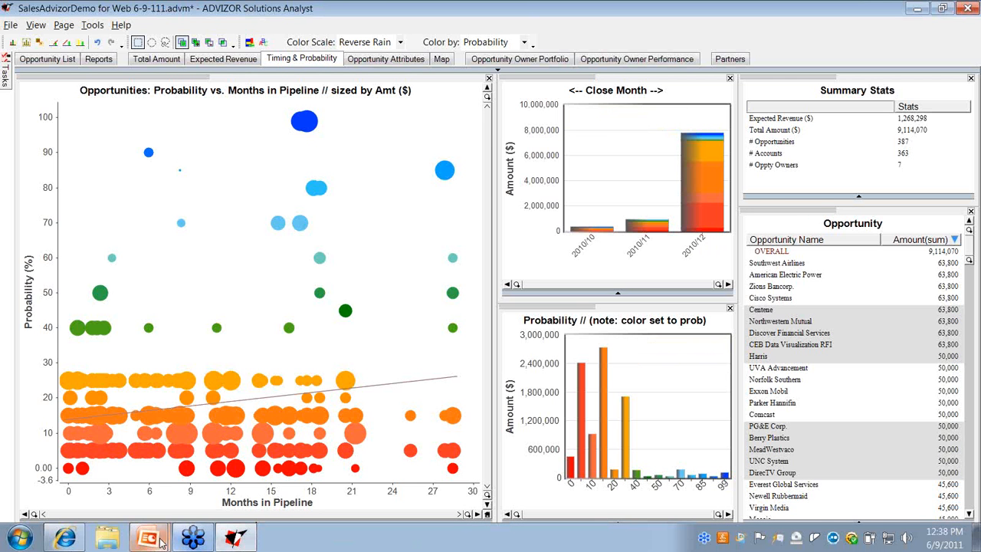
pyautogui.moveTo(147, 538)
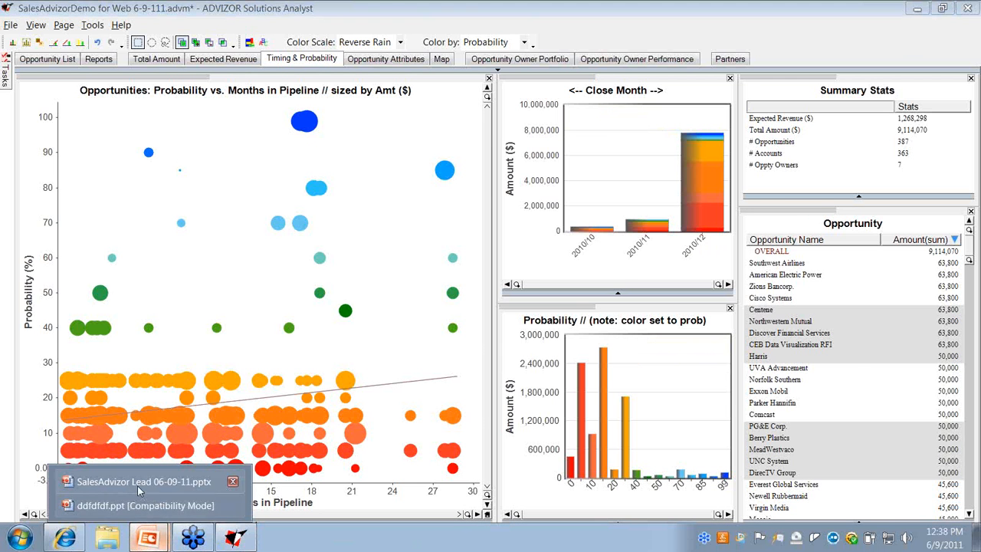
pyautogui.click(138, 484)
pyautogui.click(86, 205)
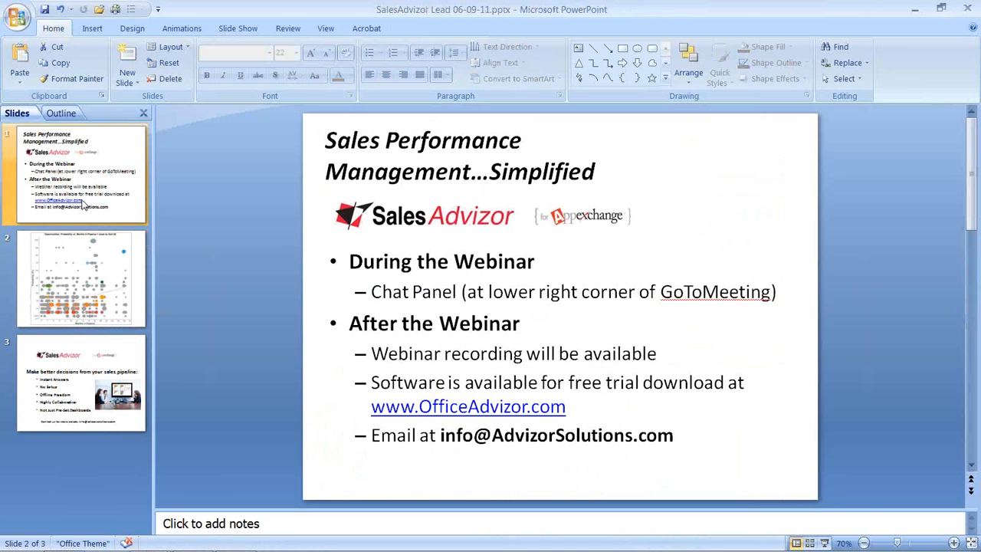